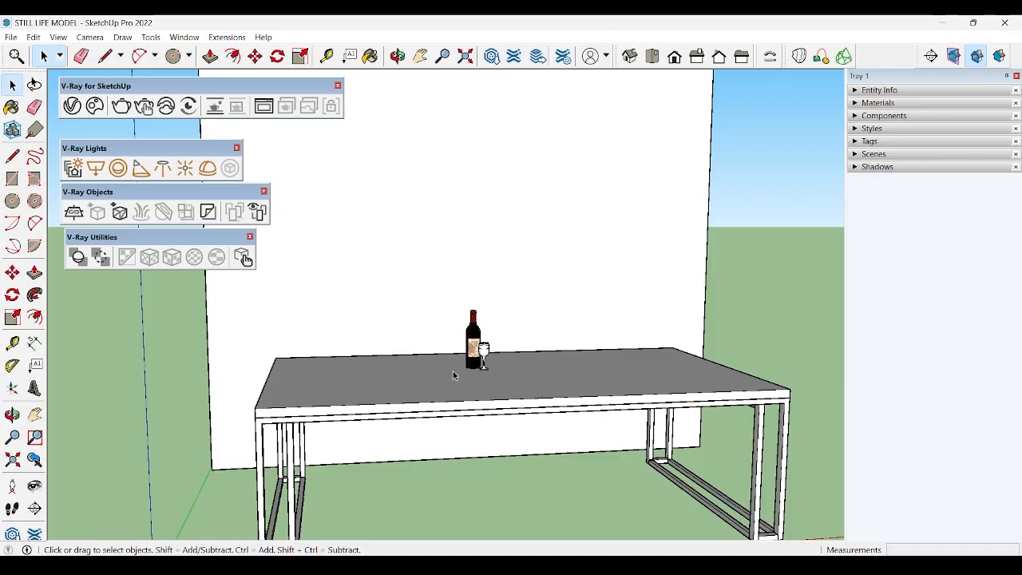
middle_click_drag(453, 371, 548, 359)
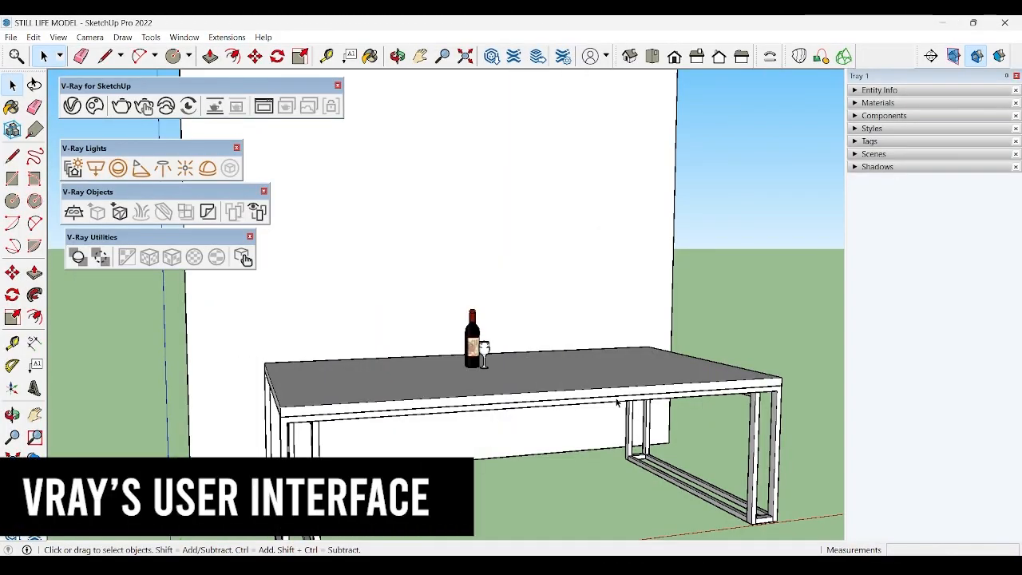
middle_click_drag(611, 396, 597, 392)
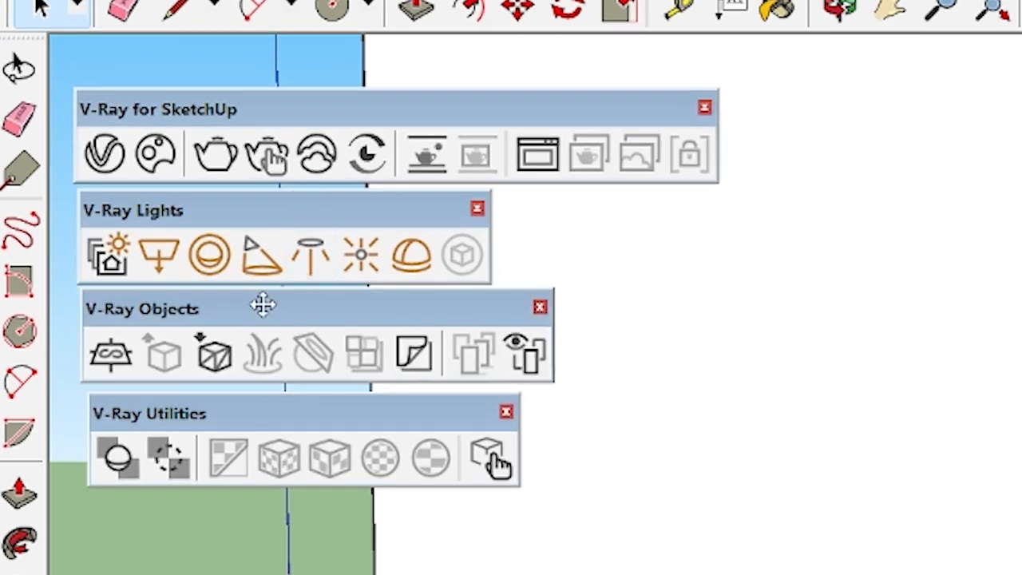
left_click_drag(237, 400, 224, 402)
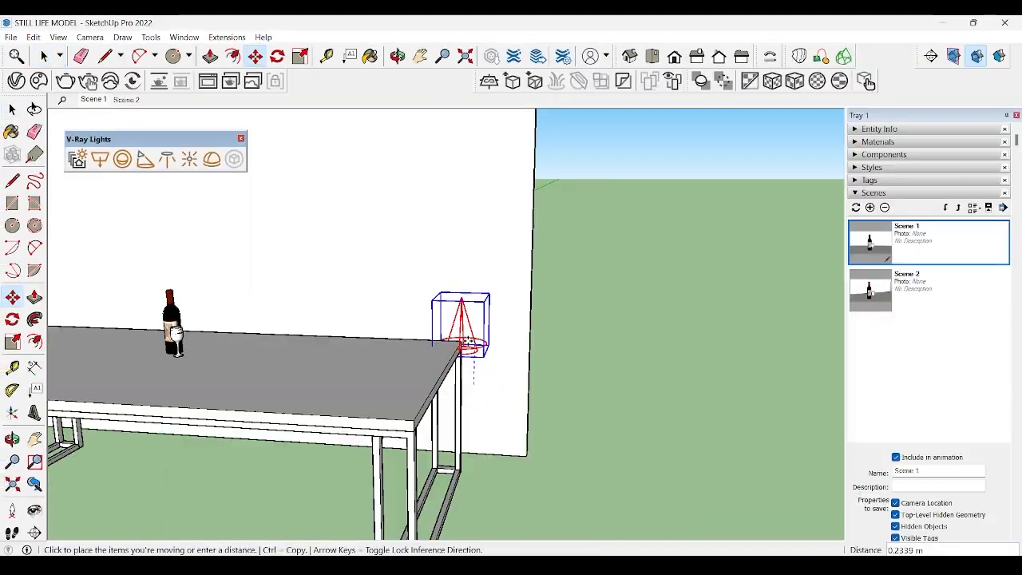
Step: Move the spotlight about 0.23 m to a spot beside the table's far corner
left_click(471, 340)
key("q")
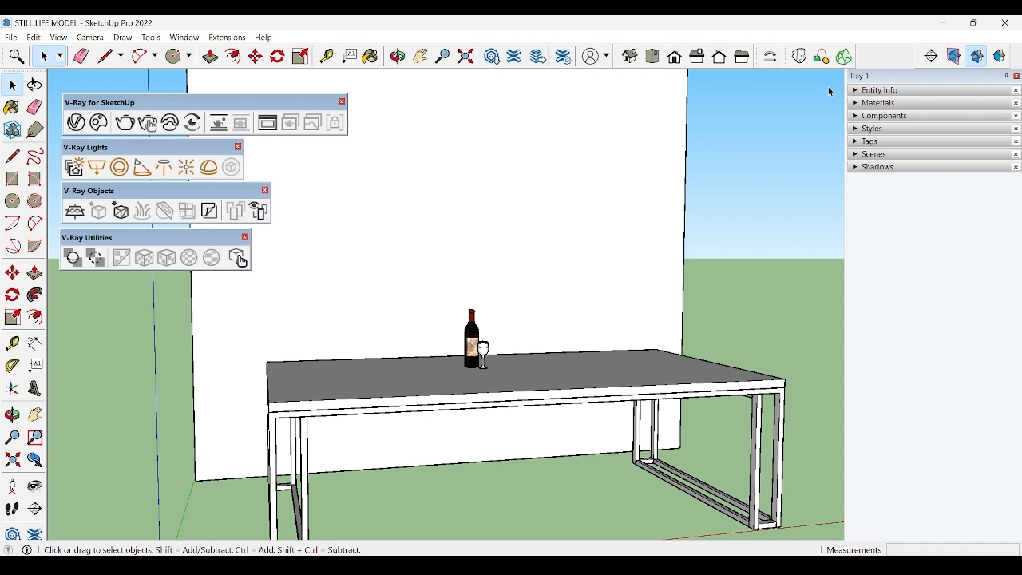
Step: Hide the V-Ray for SketchUp toolbar and show it again
right_click(881, 59)
scroll(931, 240, "down", 3)
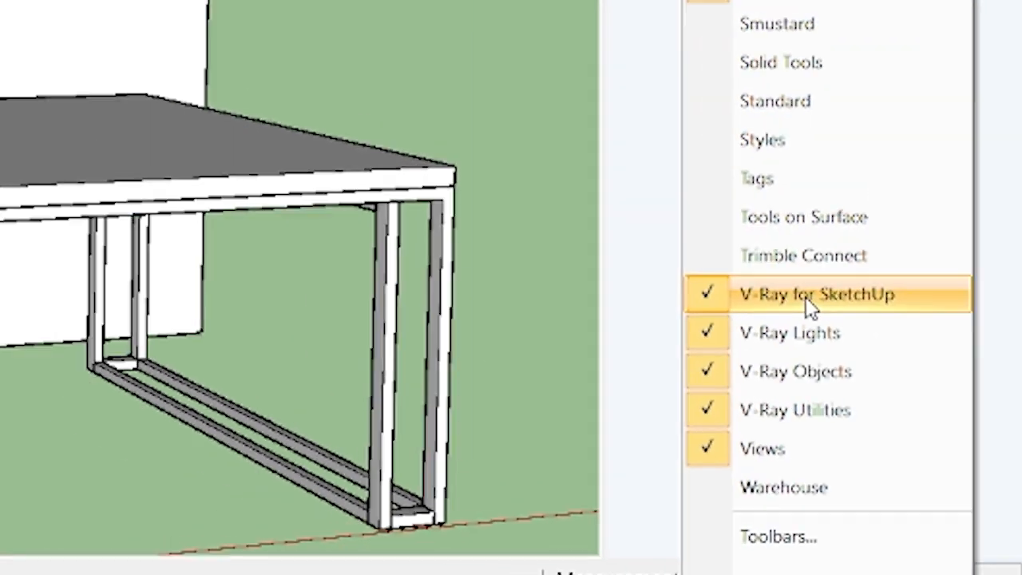
left_click(806, 299)
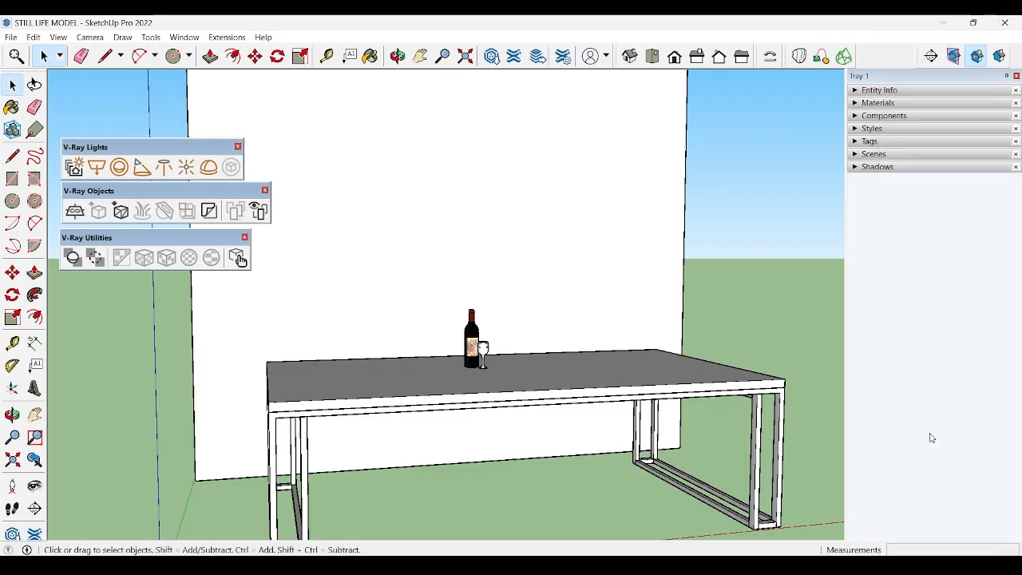
right_click(875, 56)
scroll(906, 359, "down", 3)
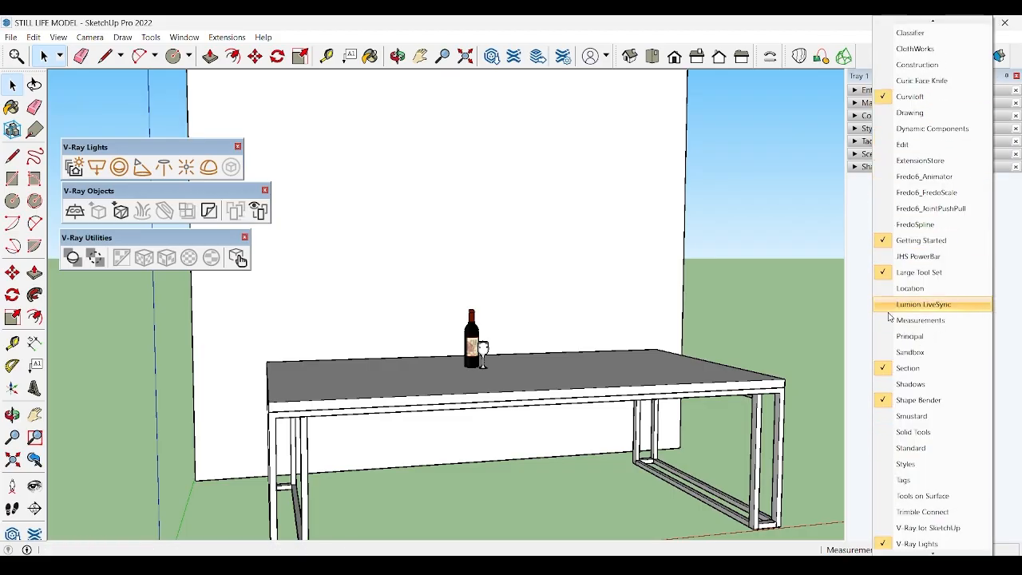
left_click(908, 448)
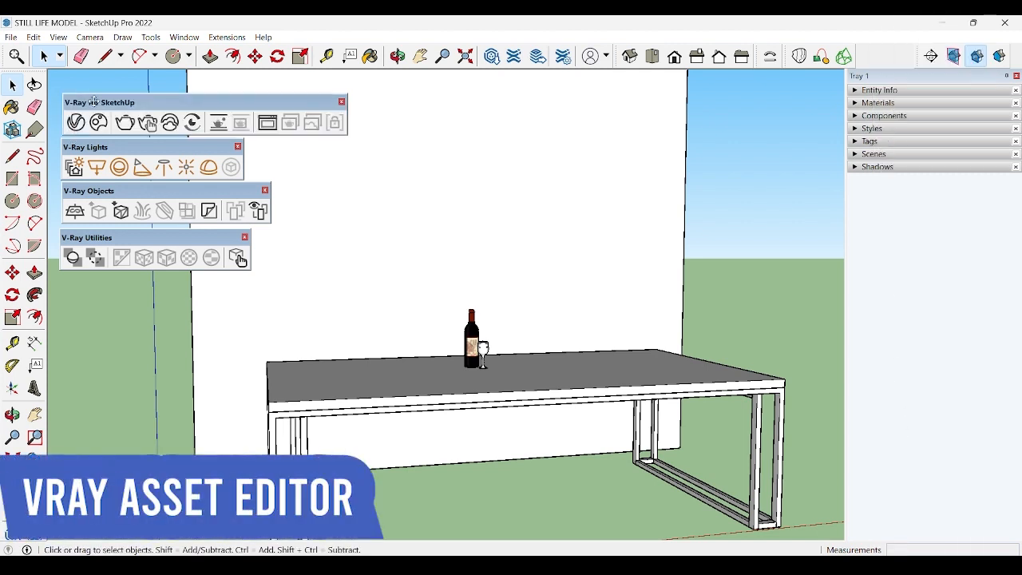
Step: Move the V-Ray for SketchUp toolbar away from the other V-Ray toolbars and open the V-Ray Asset Editor
left_click_drag(94, 104, 337, 102)
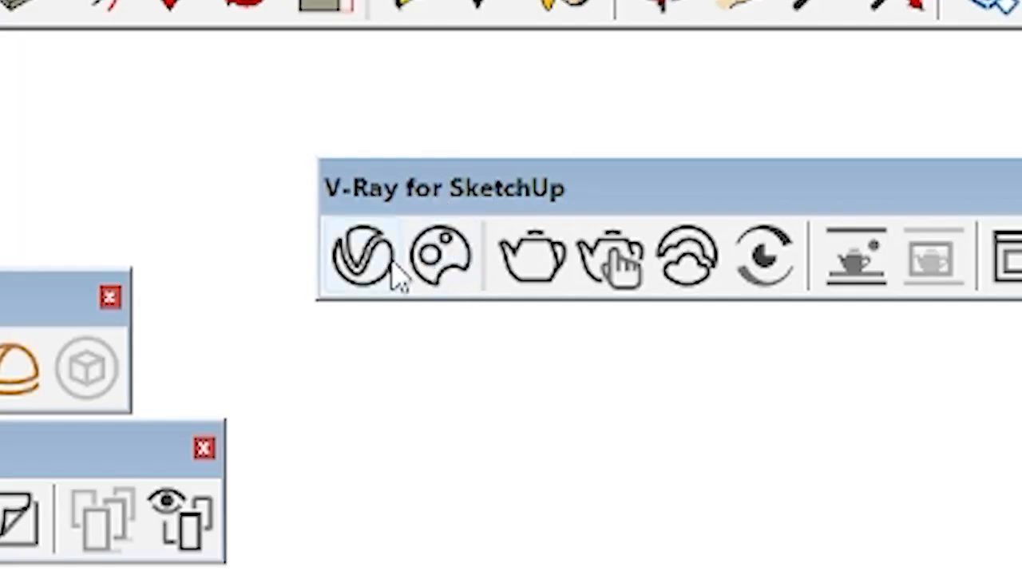
left_click(317, 119)
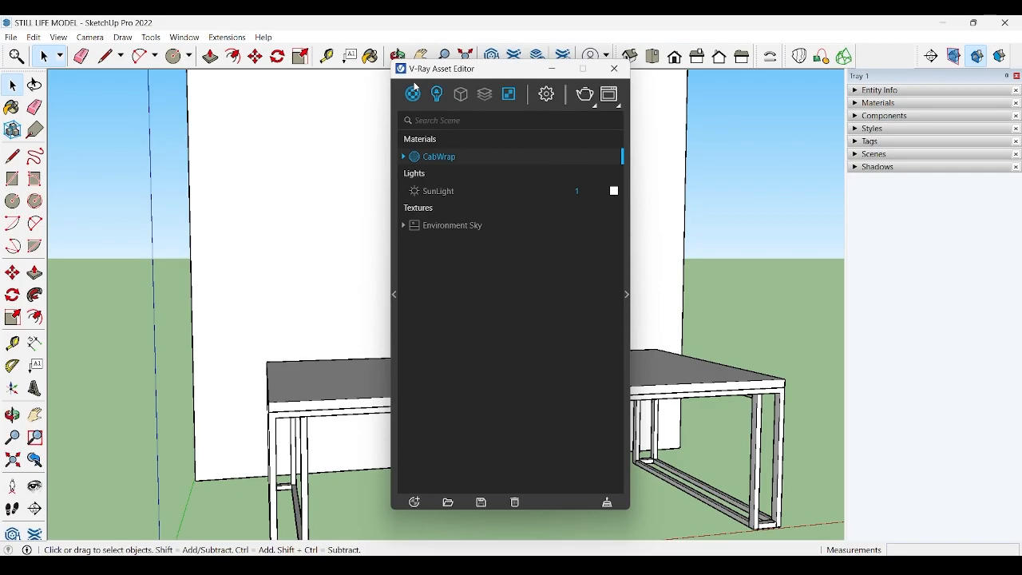
left_click_drag(415, 80, 168, 80)
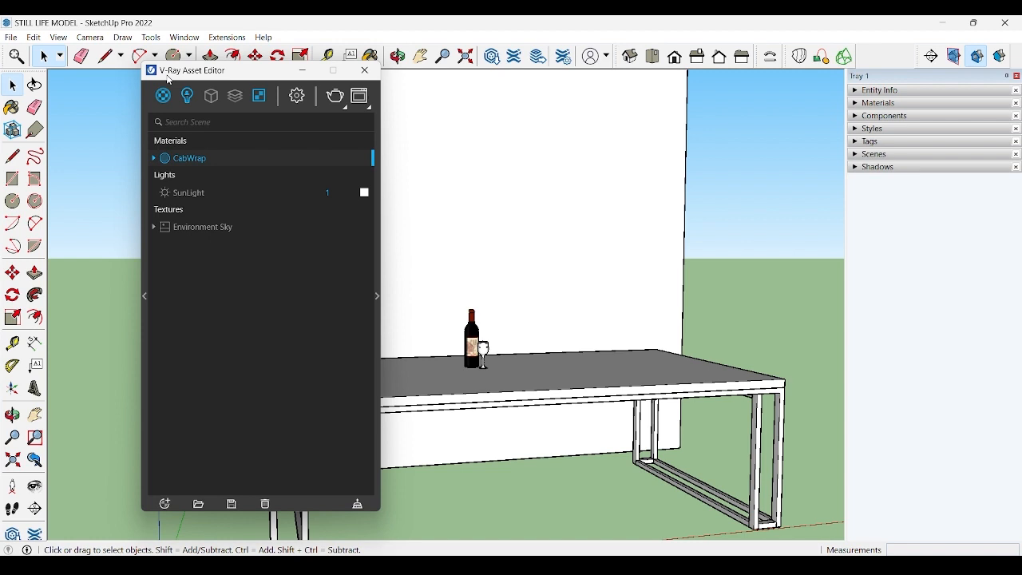
Step: Restrict the asset list to materials and expand the settings of the CabWrap material
left_click(164, 96)
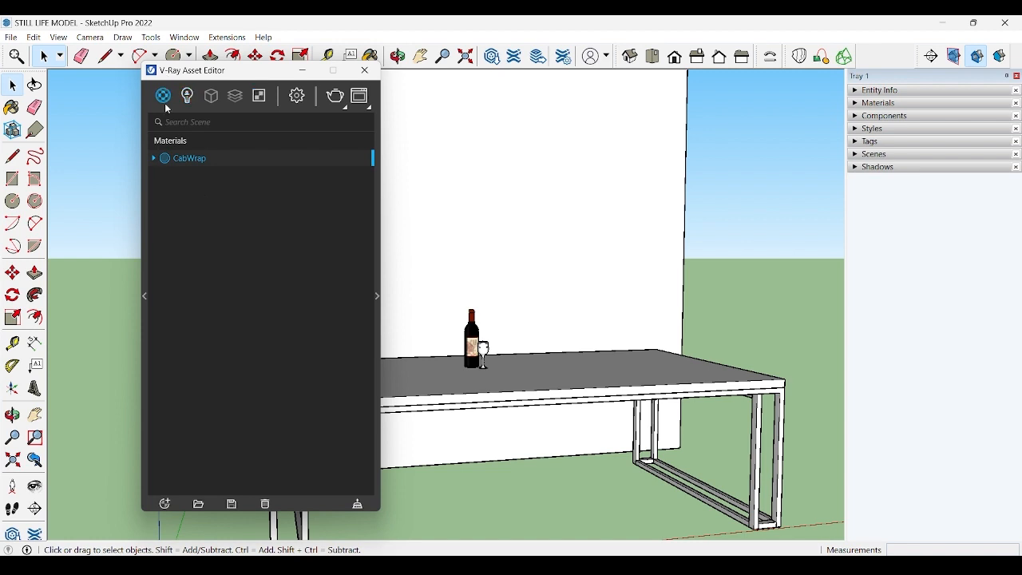
left_click(378, 281)
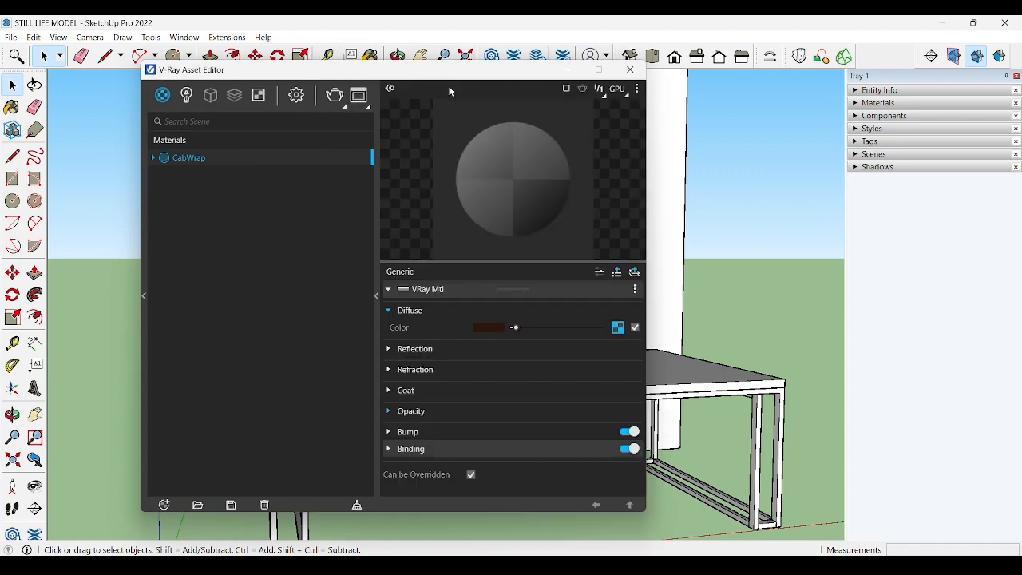
left_click_drag(444, 77, 403, 80)
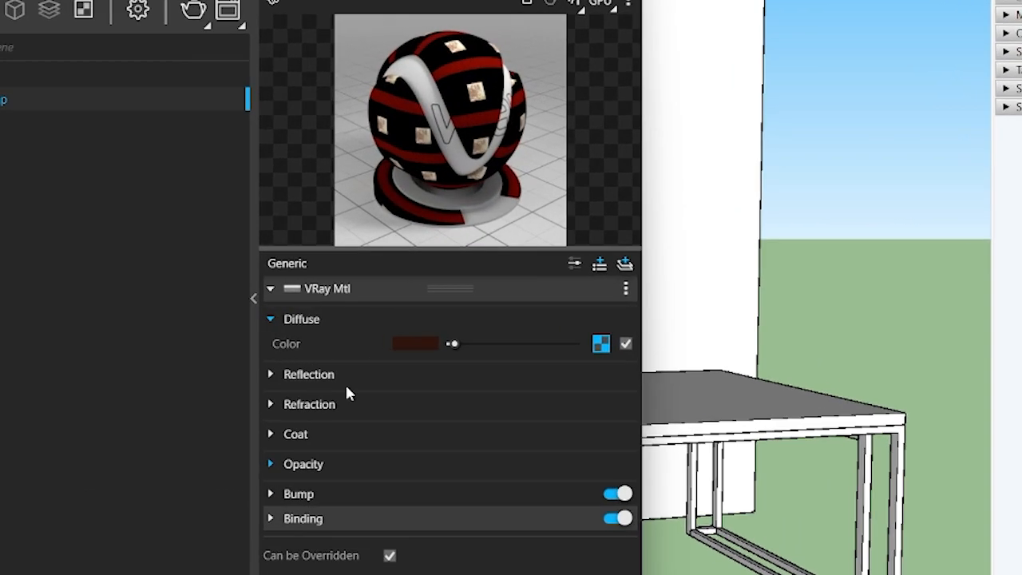
Step: Examine the CabWrap material's Reflection and Refraction settings
left_click(384, 355)
left_click_drag(567, 398, 424, 393)
scroll(286, 330, "down", 2)
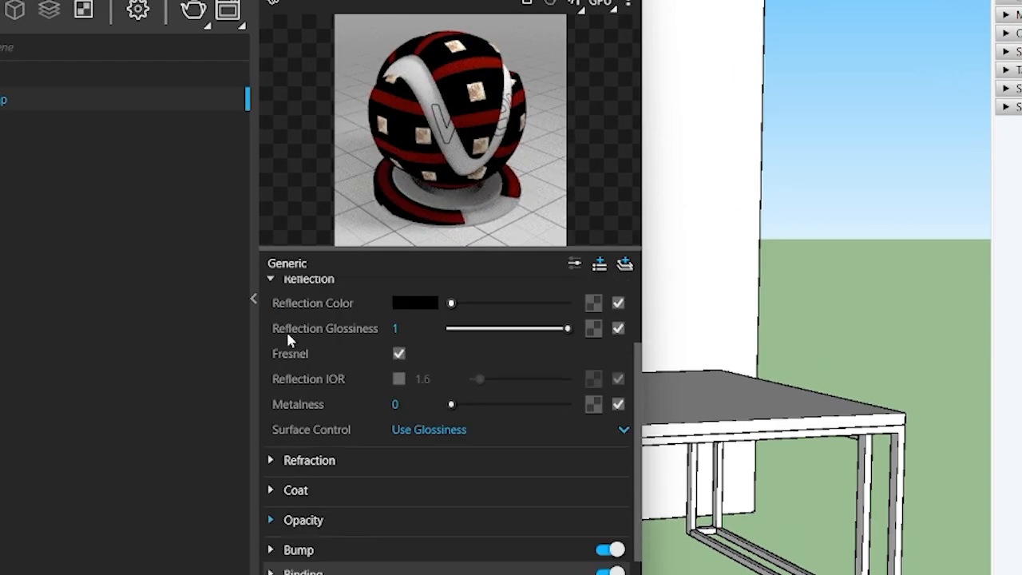
left_click(311, 460)
mouse_move(452, 484)
left_mouse_down()
mouse_move(569, 485)
mouse_move(449, 485)
left_mouse_up()
left_click(280, 460)
left_click(276, 281)
Step: Examine the CabWrap material's Opacity and Bump settings
left_click(291, 464)
left_click_drag(533, 494, 567, 504)
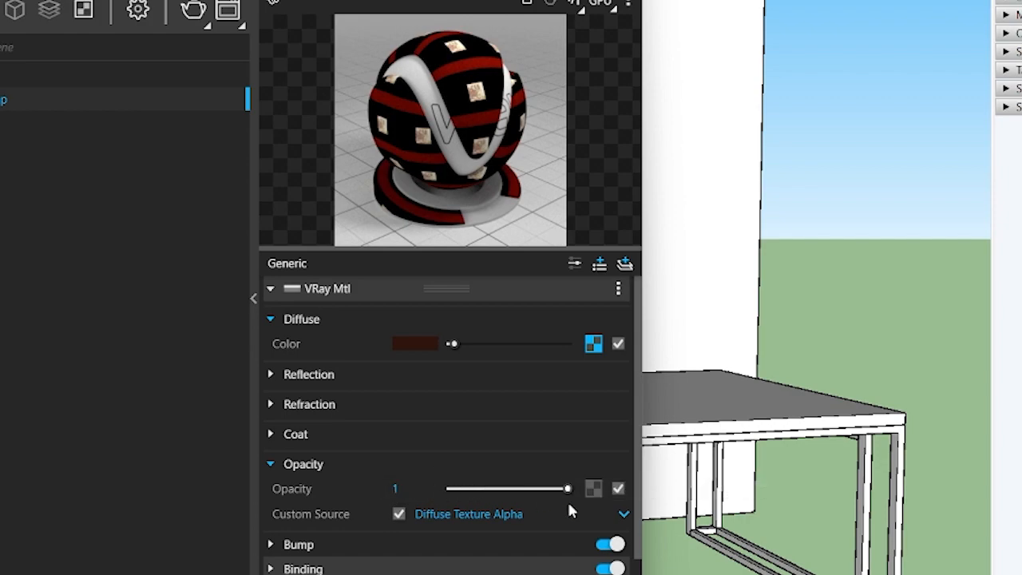
scroll(567, 503, "down", 1)
left_click(352, 513)
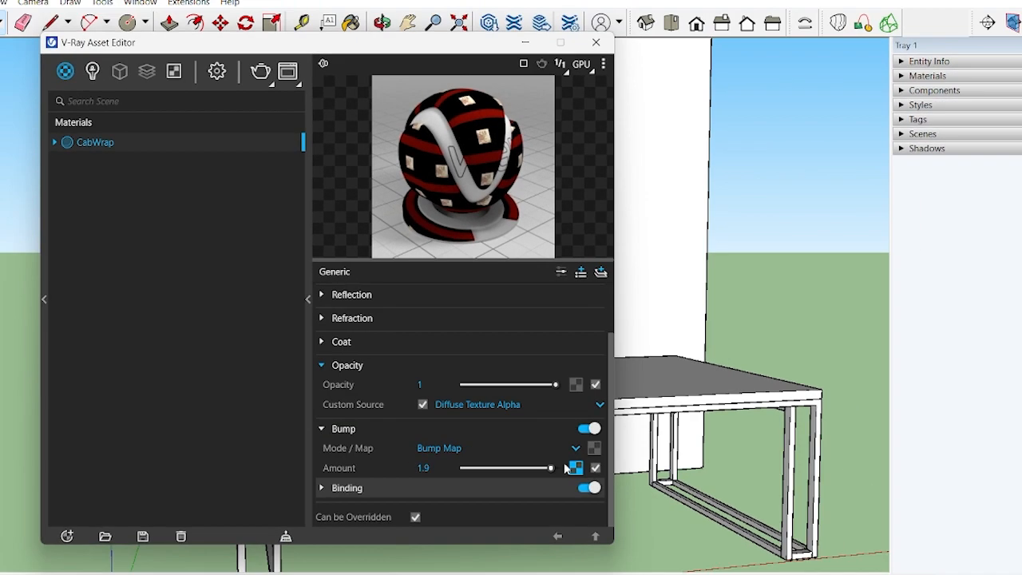
left_click_drag(565, 465, 570, 466)
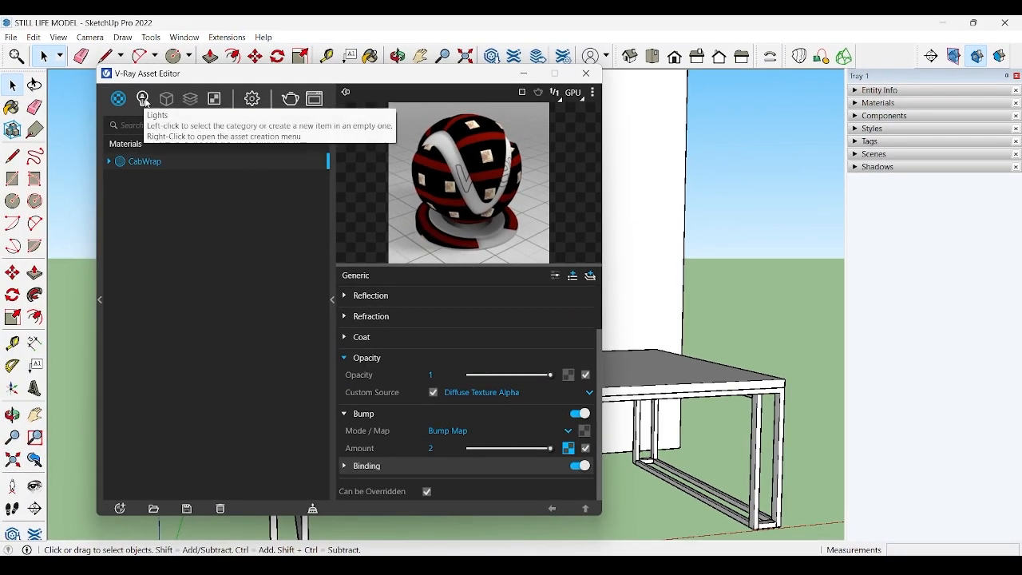
Step: Set the SunLight's custom orientation to a horizontal angle of 228.1 and a vertical angle of 90
left_click(144, 99)
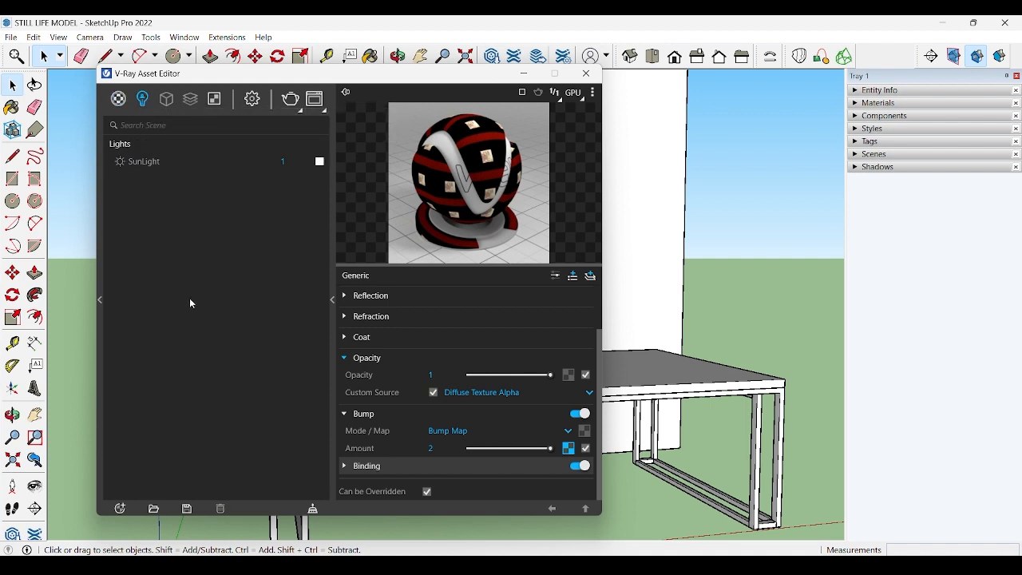
left_click(147, 162)
mouse_move(382, 383)
left_mouse_down()
mouse_move(361, 373)
mouse_move(364, 348)
mouse_move(381, 341)
mouse_move(402, 369)
mouse_move(364, 377)
left_mouse_up()
mouse_move(442, 339)
left_mouse_down()
mouse_move(471, 361)
mouse_move(455, 380)
mouse_move(469, 365)
mouse_move(443, 345)
left_mouse_up()
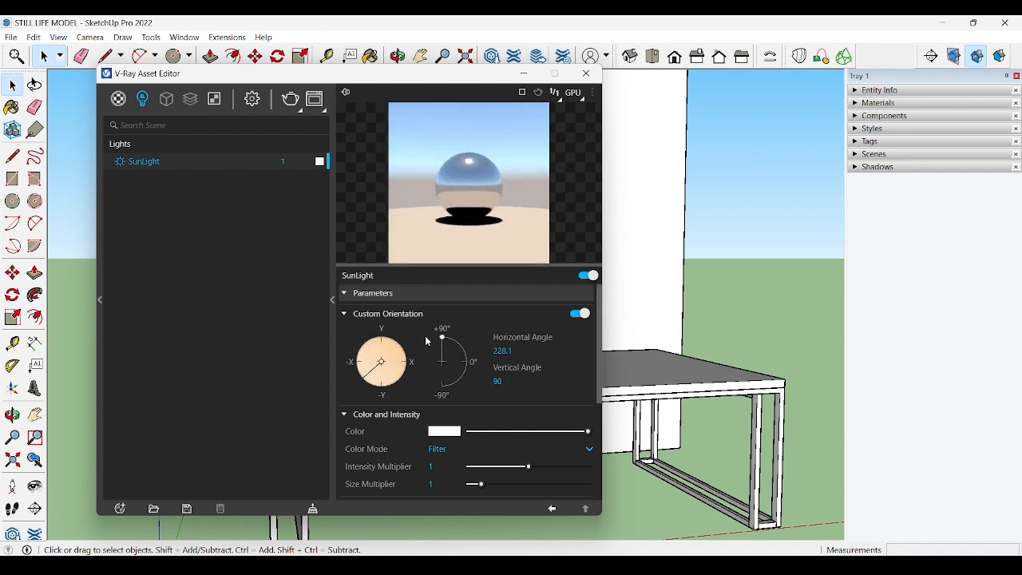
Step: Add a Reflection render element to the scene and check its parameters
mouse_move(170, 103)
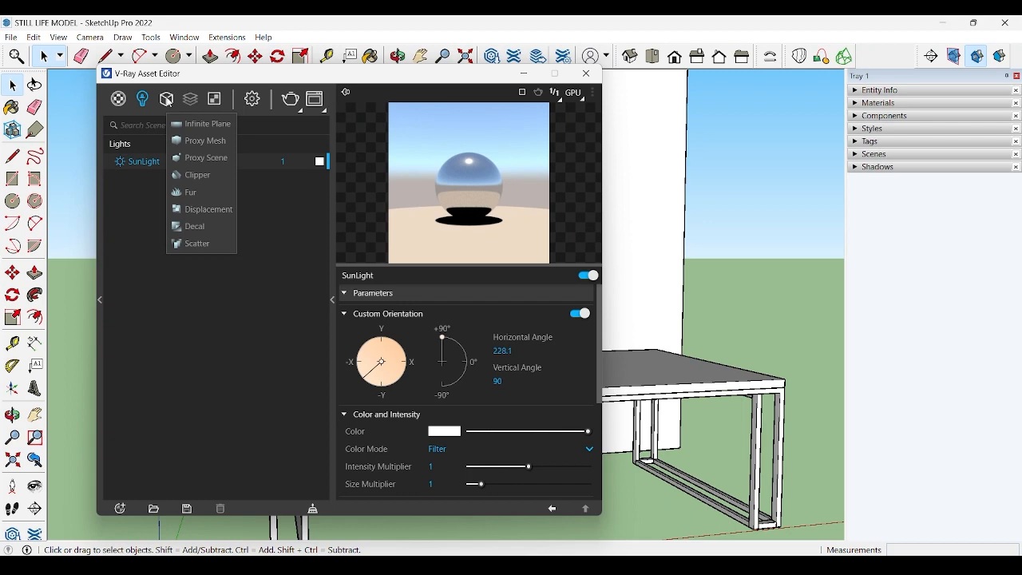
mouse_move(189, 103)
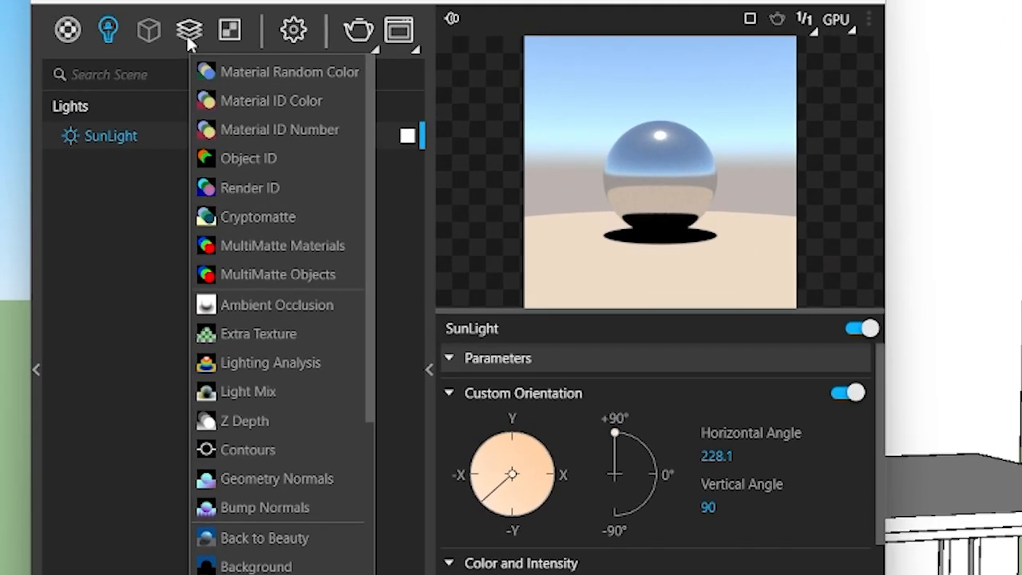
scroll(270, 371, "down", 3)
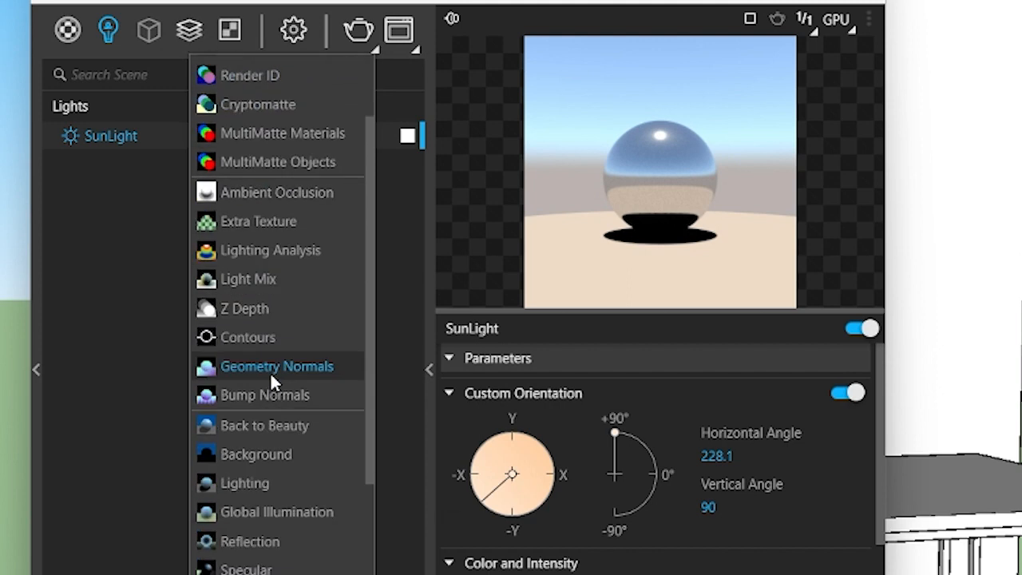
left_click(276, 542)
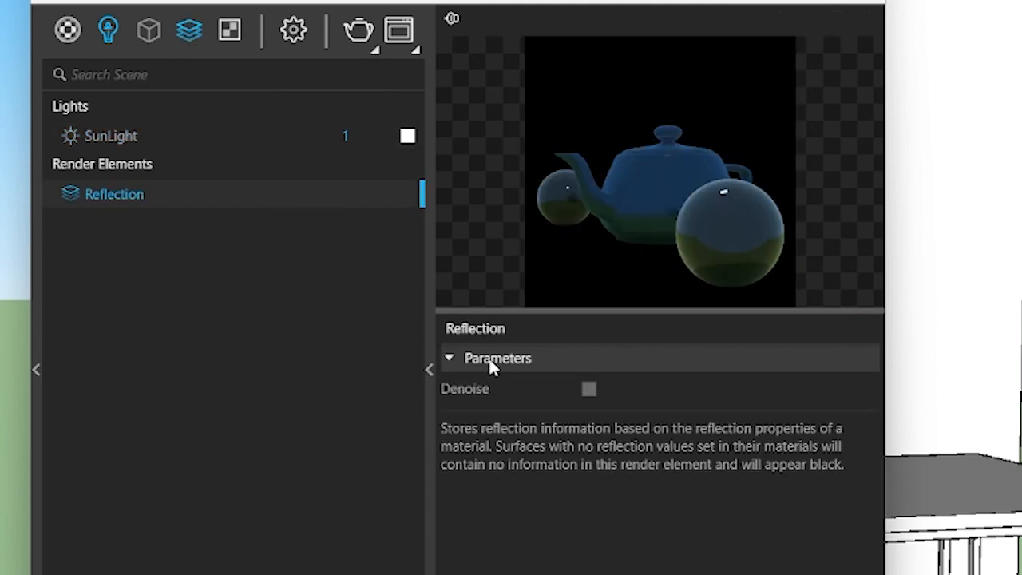
left_click(454, 360)
left_click(449, 359)
Step: Permanently delete the Reflection render element from the scene
right_click(367, 195)
left_click(392, 237)
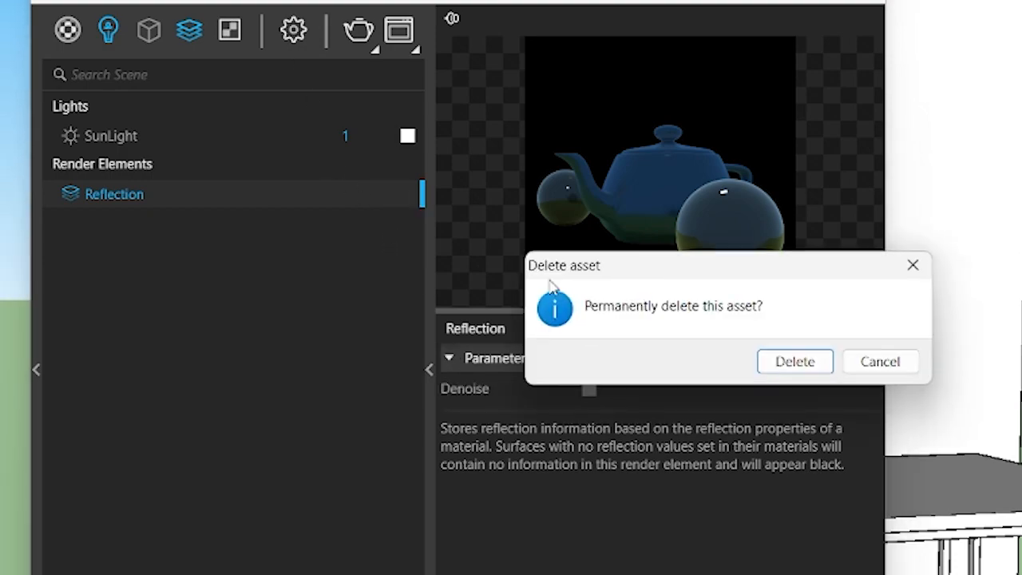
left_click(794, 361)
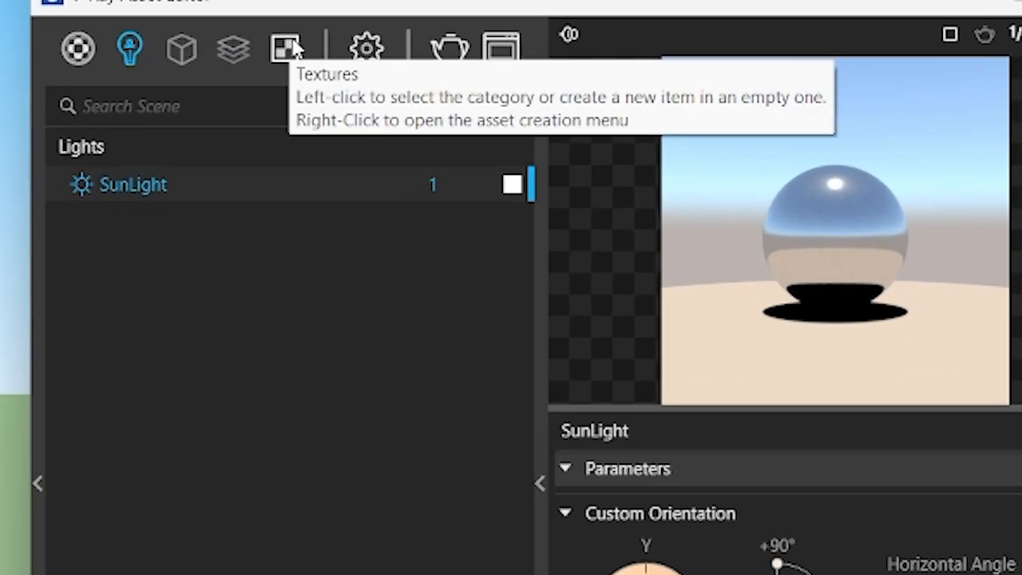
Step: List the scene's textures and display the Environment Sky settings
left_click(216, 99)
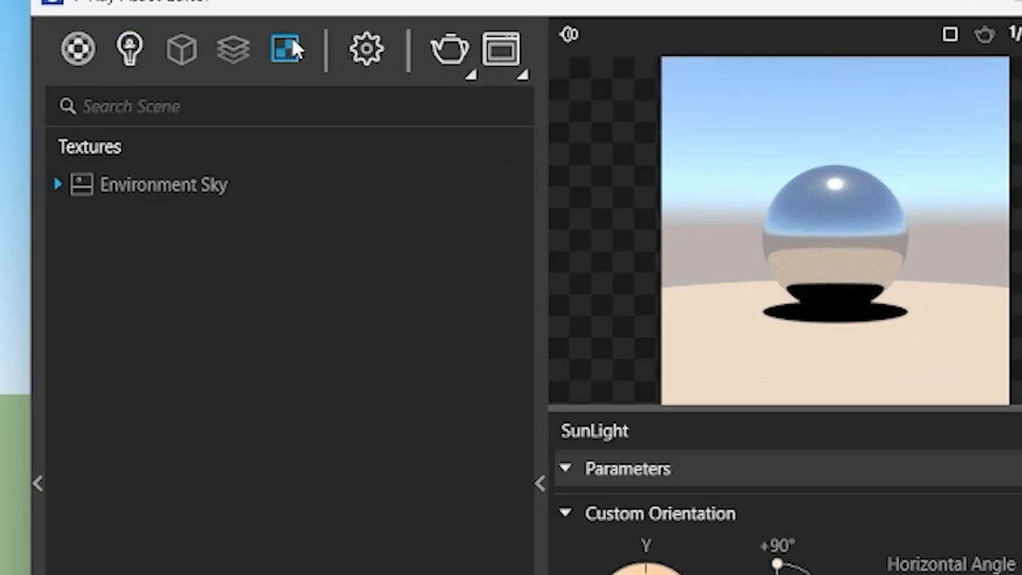
left_click(178, 162)
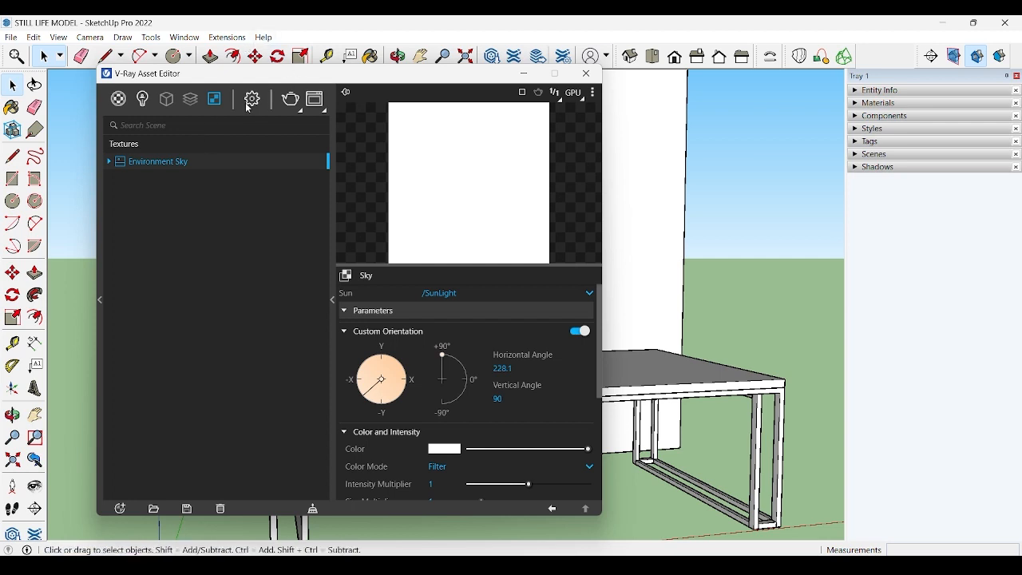
Step: Open the render settings and examine the camera exposure and render output options, including image width and height
left_click(250, 101)
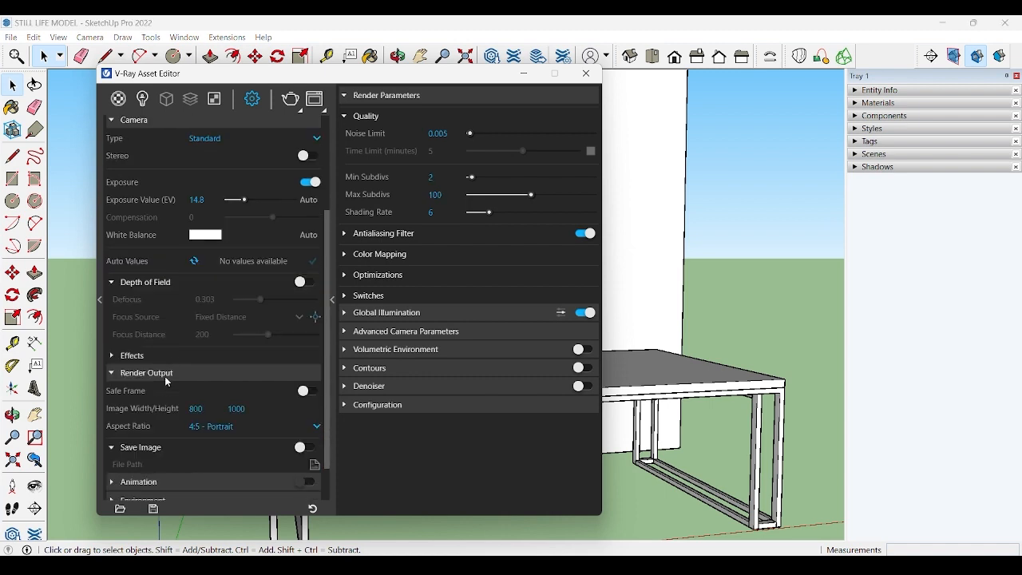
scroll(175, 370, "down", 2)
left_click(200, 363)
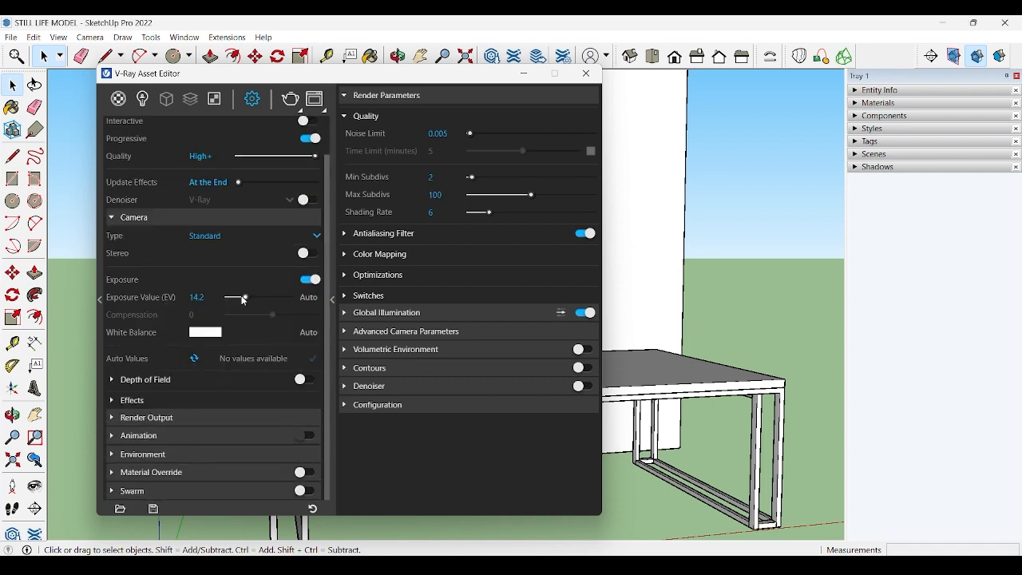
scroll(207, 300, "up", 5)
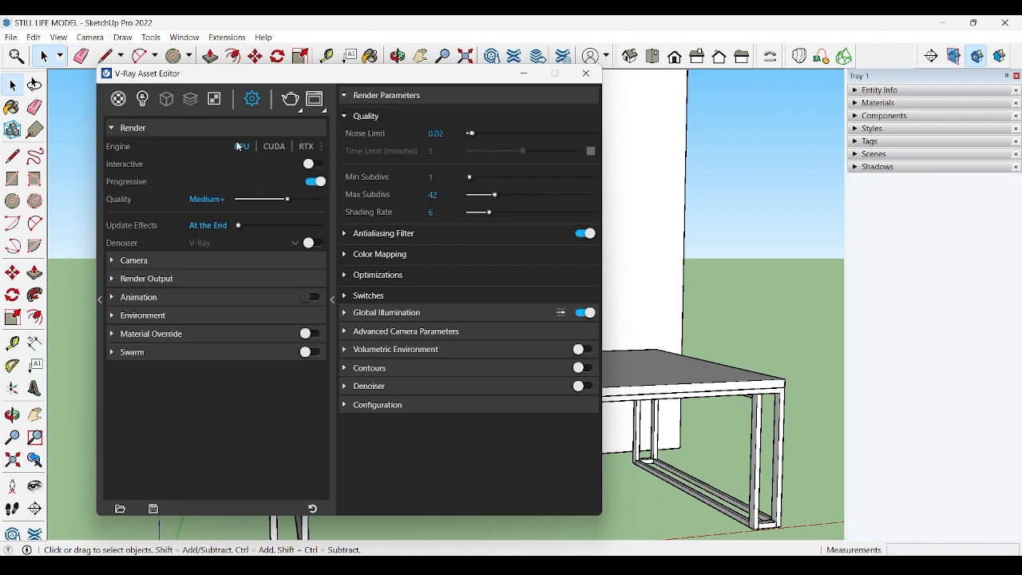
Step: Switch the render engine to CUDA and enable the C++/CPU device alongside the NVIDIA GeForce RTX 3050
left_click(274, 146)
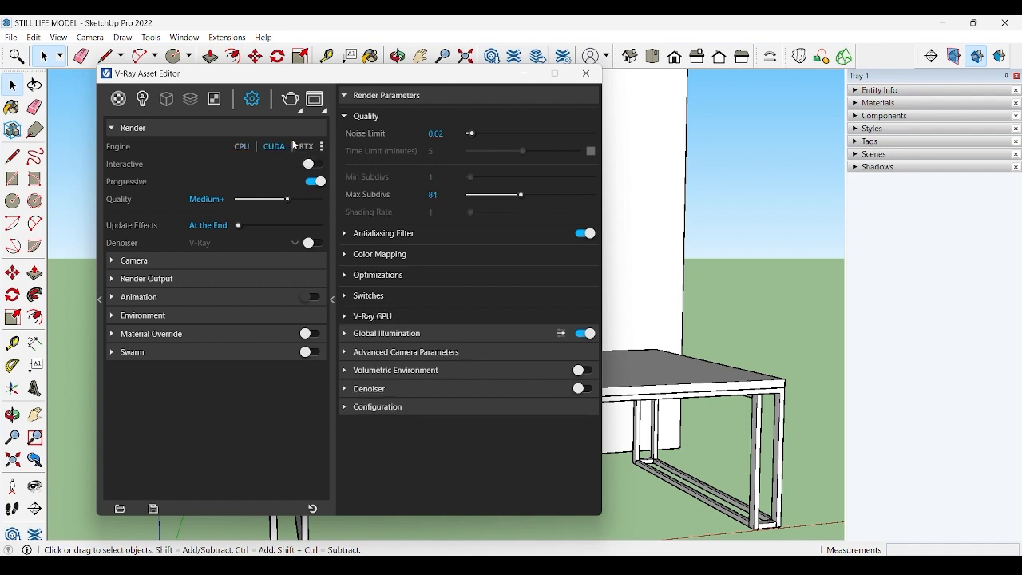
left_click(321, 146)
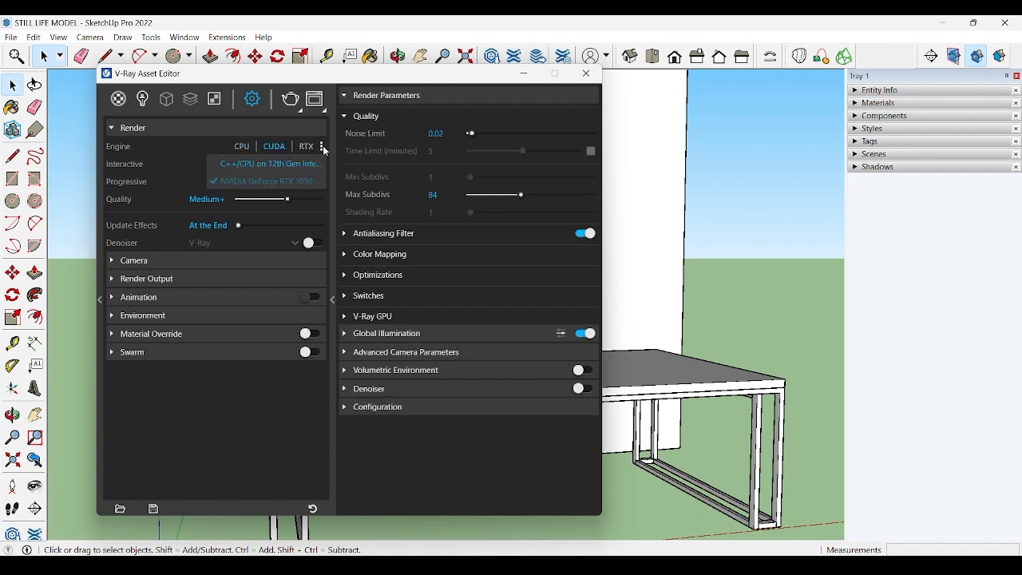
left_click(280, 164)
left_click(274, 146)
Step: Try the RTX render engine and return the engine to CPU
left_click(304, 146)
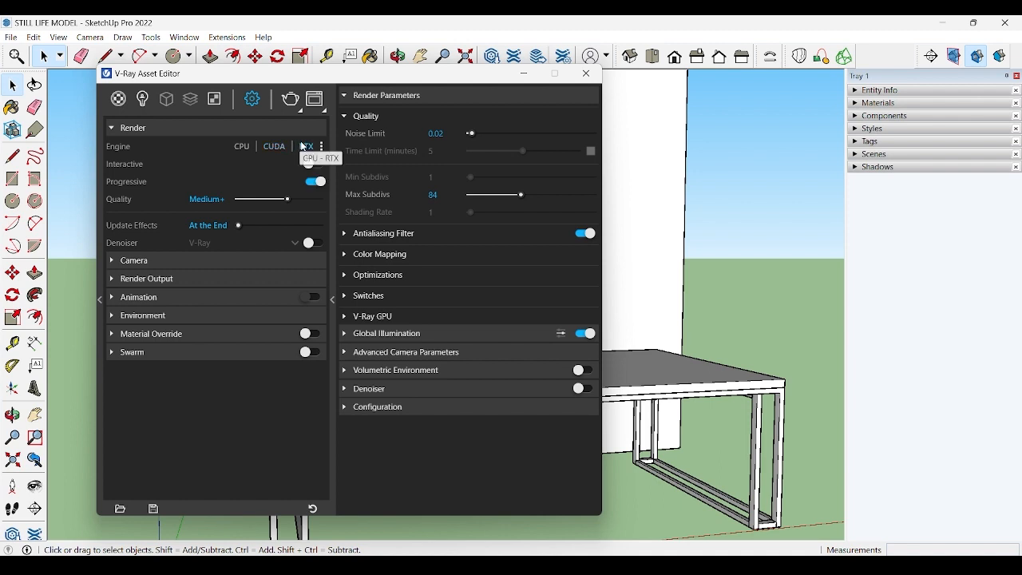
left_click(242, 147)
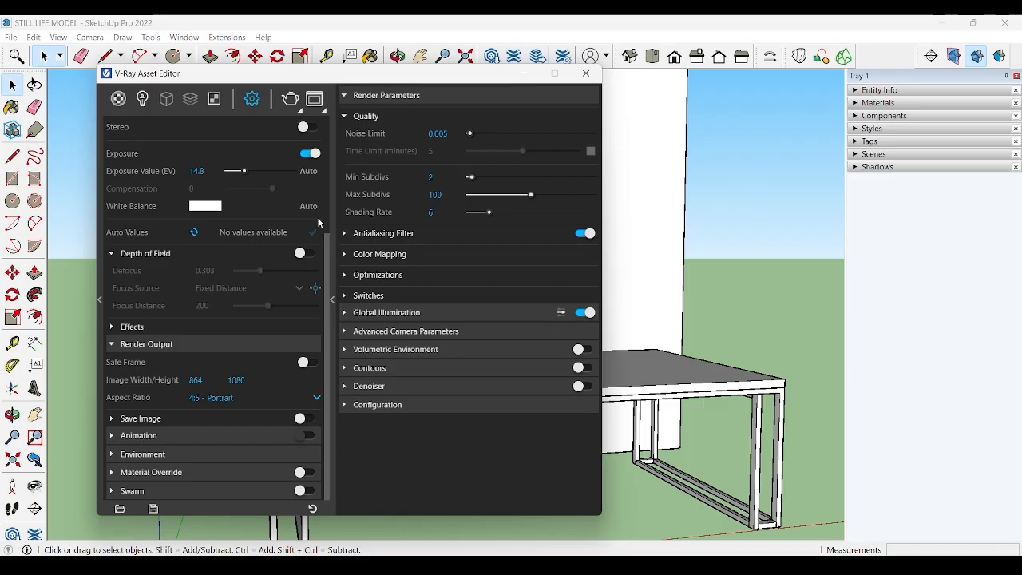
Step: Open the V-Ray Frame Buffer
left_click(312, 100)
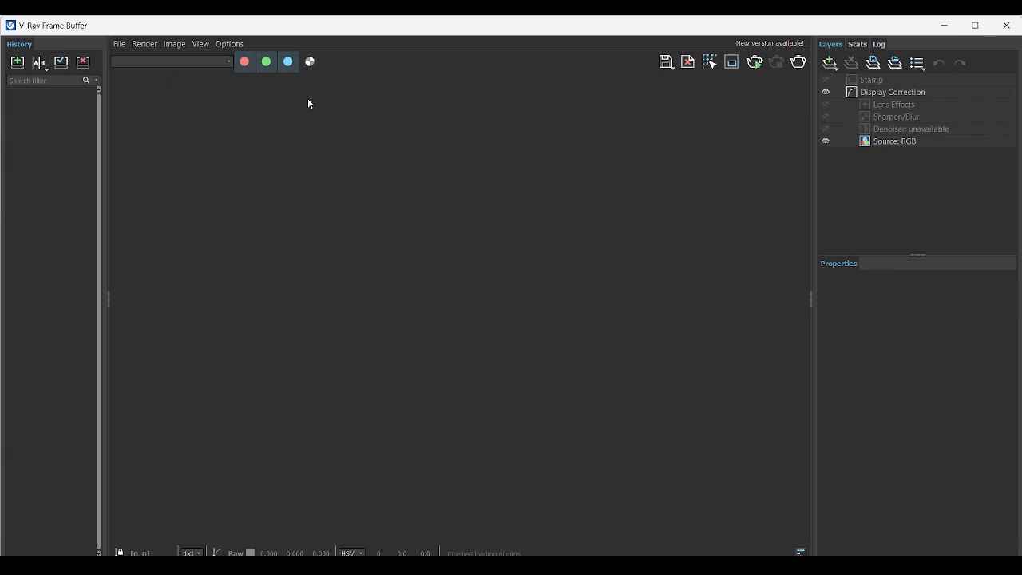
Step: Close the V-Ray Frame Buffer and switch to the front view, framing the table with the bottle and glass
left_click(1008, 24)
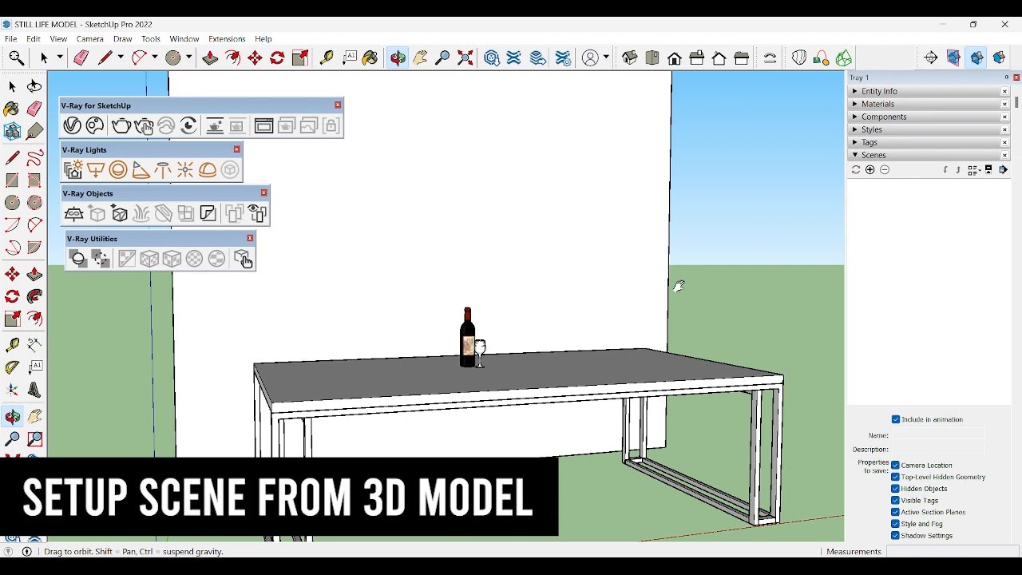
key("space")
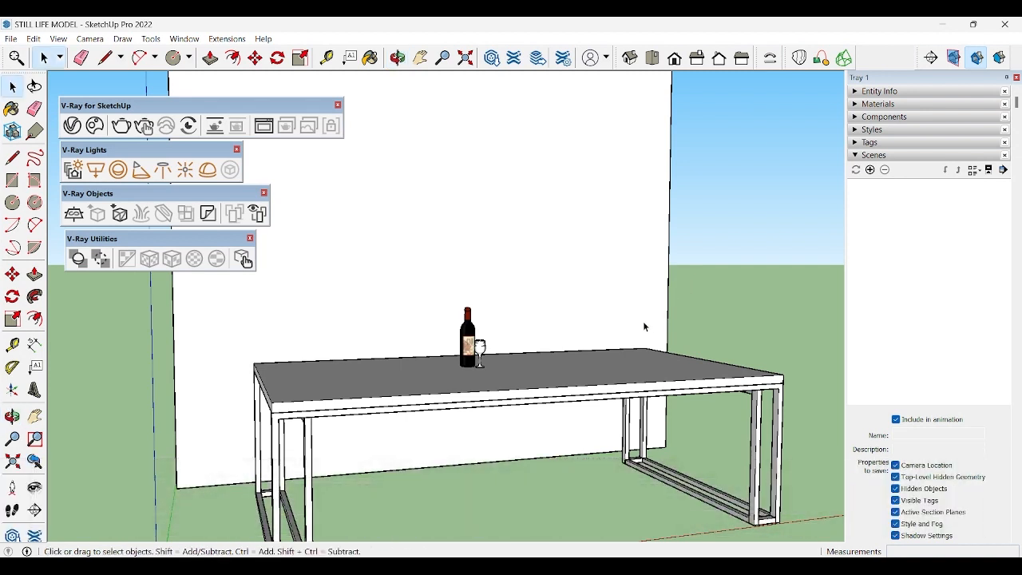
middle_click_drag(643, 321, 596, 332)
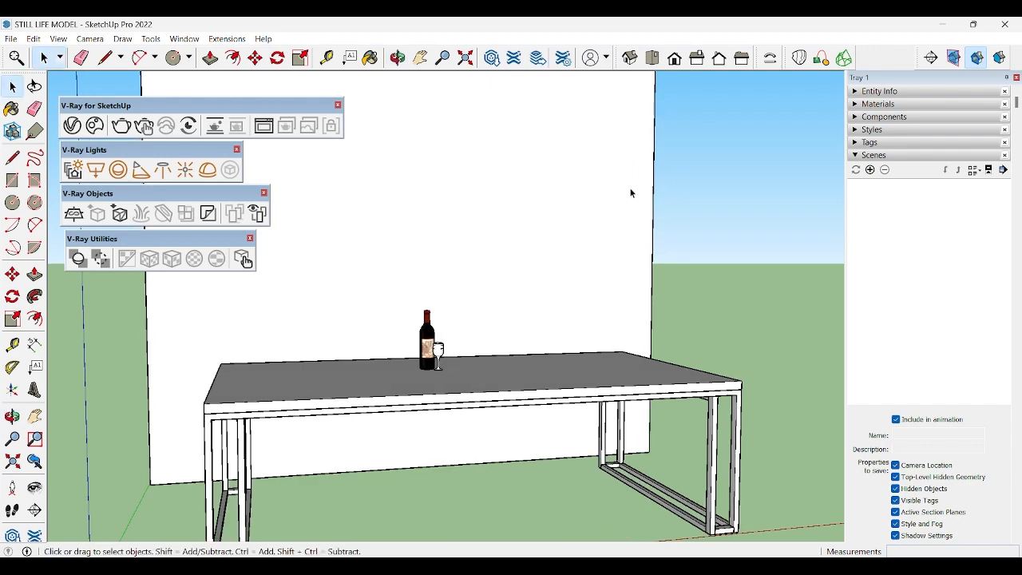
left_click(674, 58)
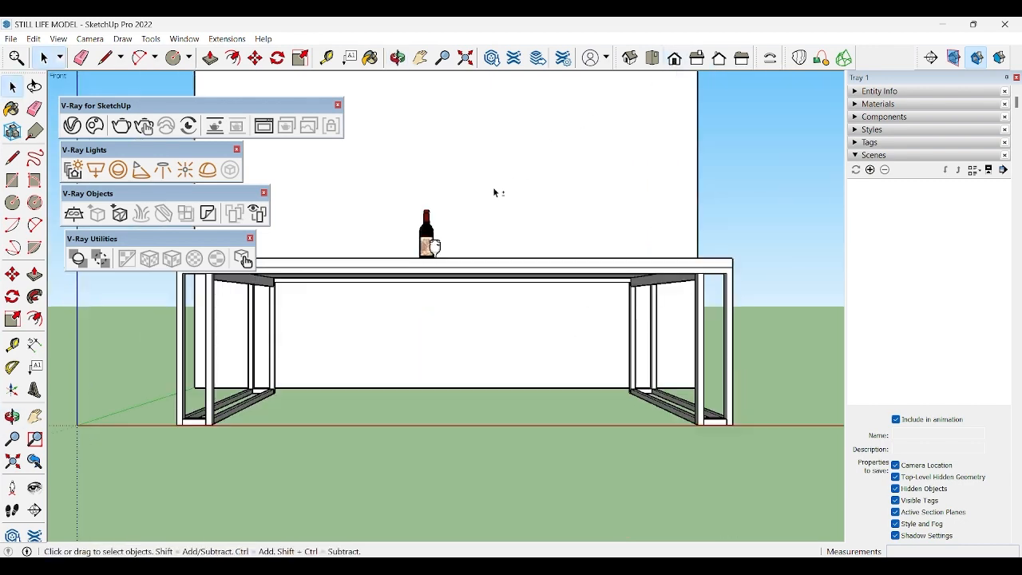
middle_click_drag(495, 193, 521, 295)
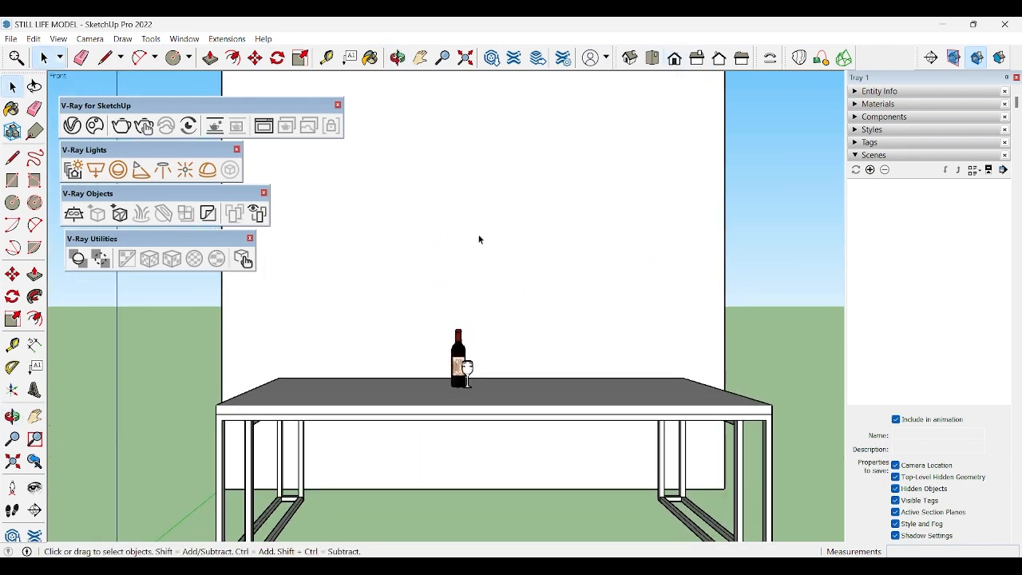
middle_click_drag(476, 243, 472, 250)
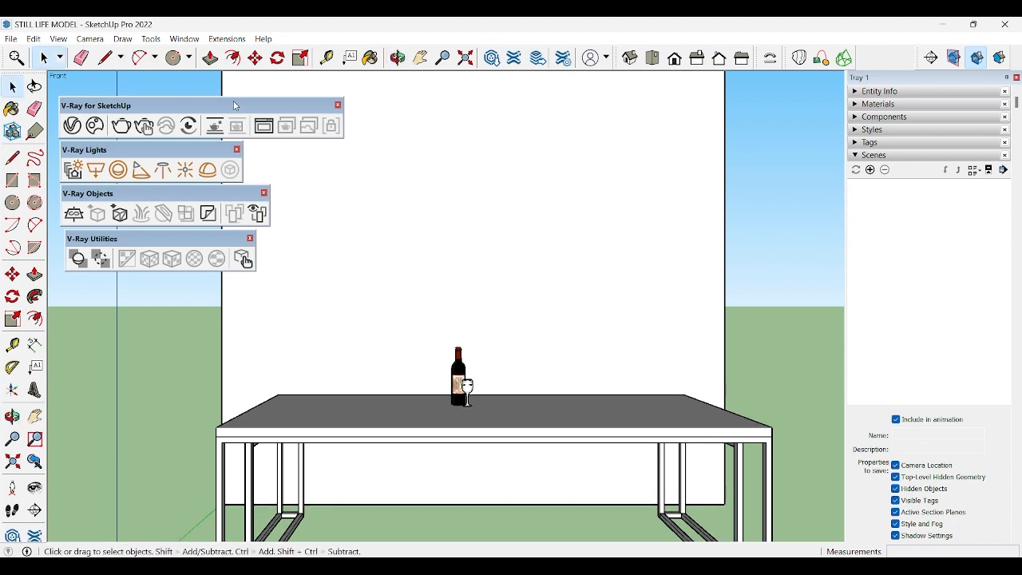
Step: Dock the V-Ray for SketchUp, V-Ray Lights, V-Ray Objects and V-Ray Utilities toolbars in one row
mouse_move(88, 105)
left_mouse_down()
mouse_move(67, 72)
mouse_move(44, 75)
mouse_move(77, 64)
mouse_move(48, 83)
left_mouse_up()
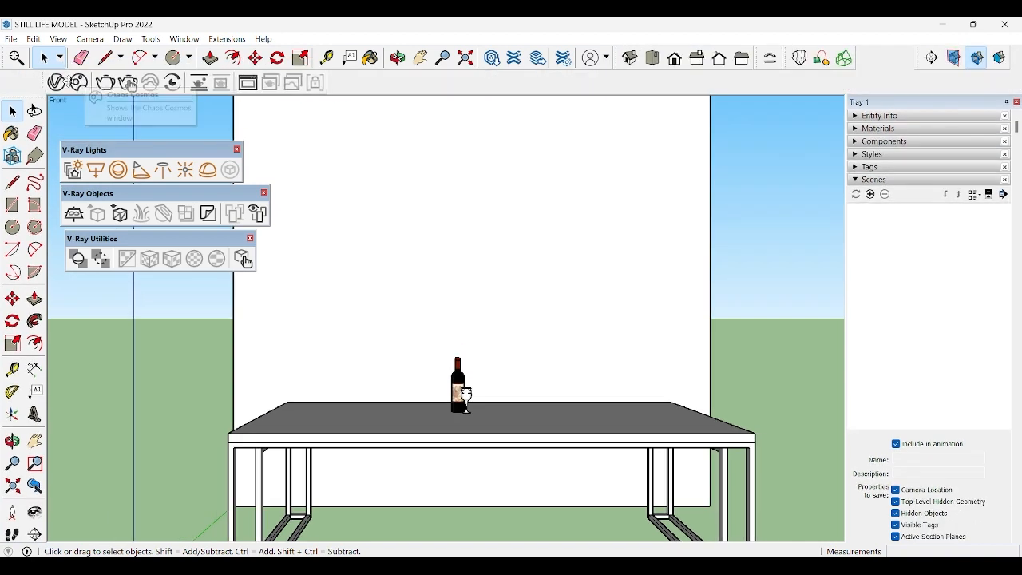
left_click_drag(79, 150, 290, 80)
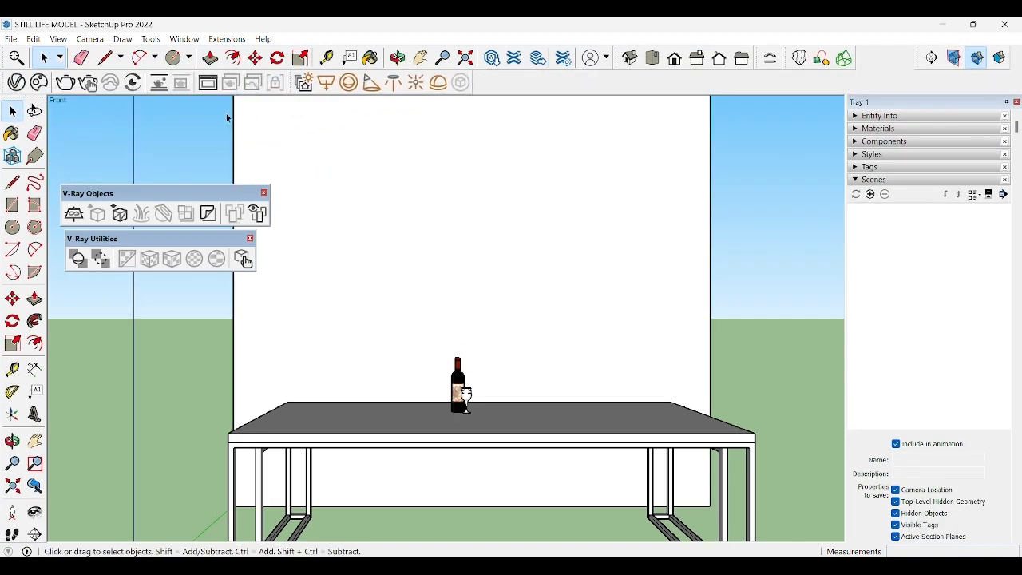
left_click_drag(147, 197, 486, 83)
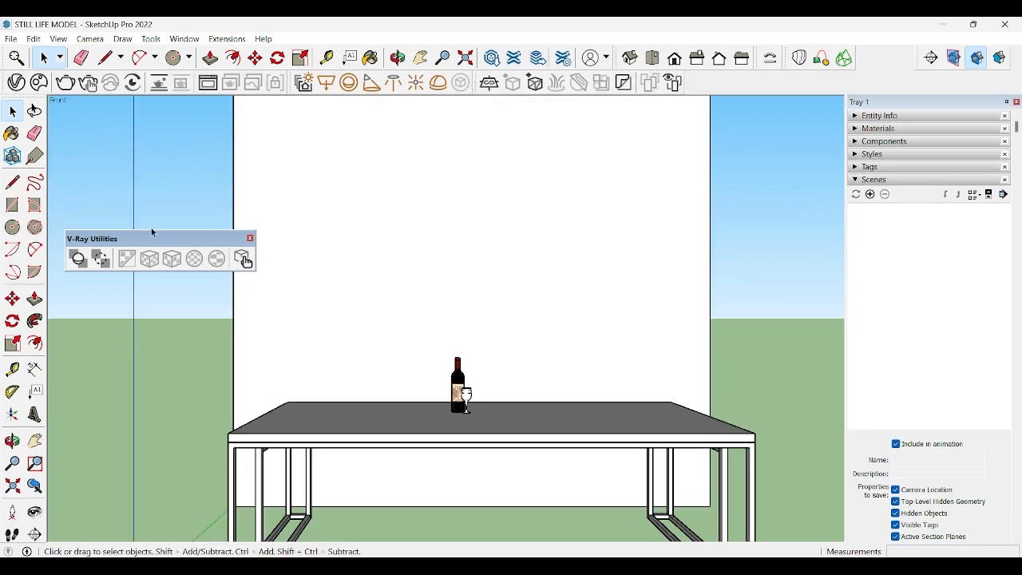
left_click_drag(151, 238, 771, 80)
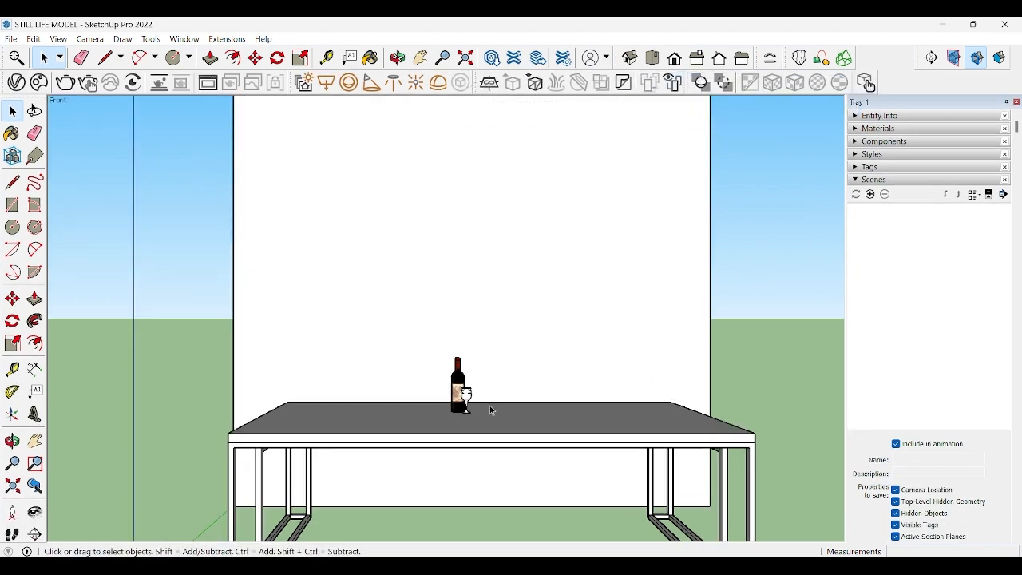
Step: Move the wine glass about 0.01 m sideways, away from the bottle
scroll(490, 408, "up", 4)
scroll(452, 394, "up", 5)
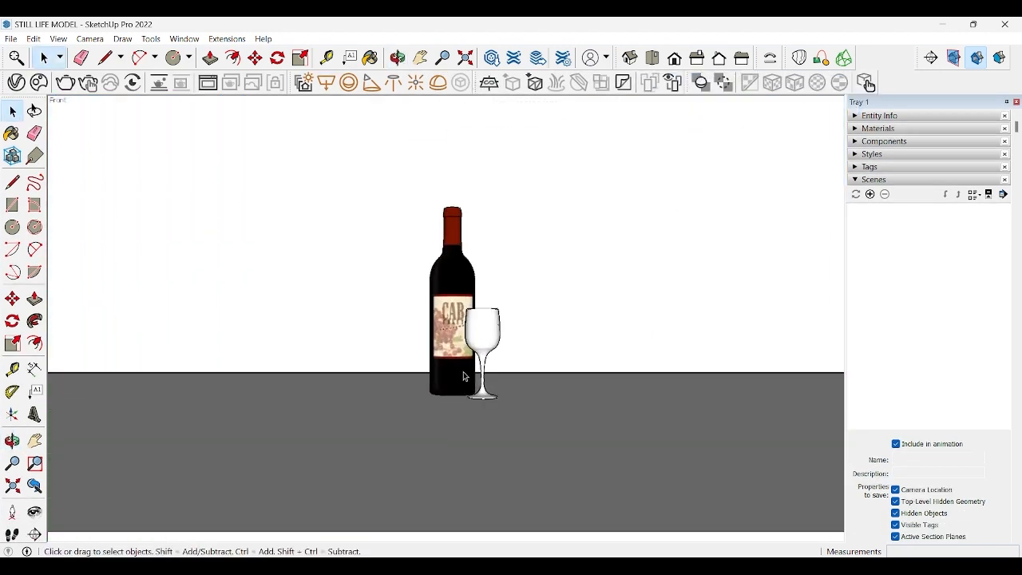
middle_click_drag(465, 376, 448, 407, "shift")
scroll(441, 403, "up", 2)
scroll(448, 407, "up", 1)
key("space")
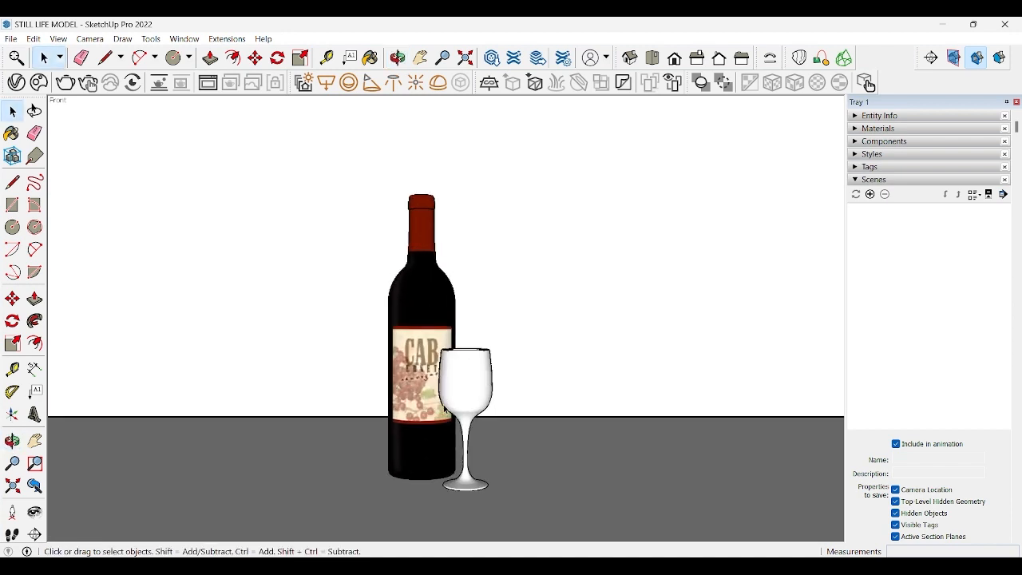
left_click(461, 403)
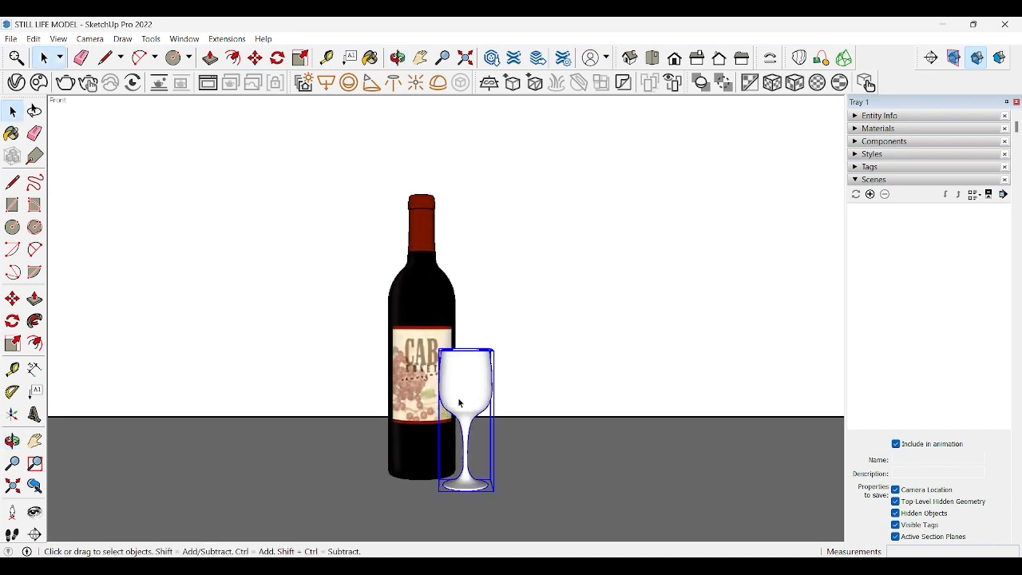
key("m")
left_click(459, 400)
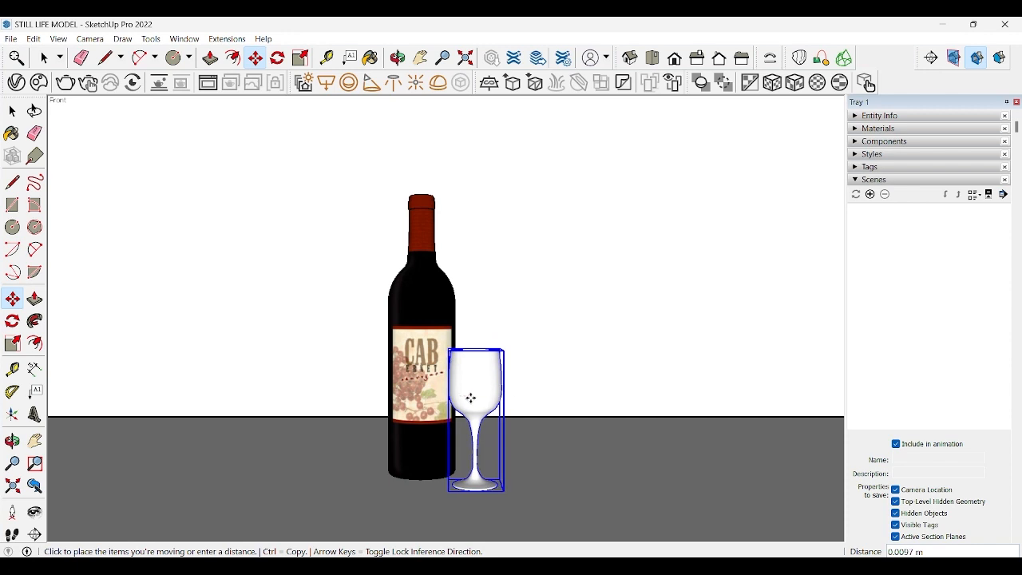
left_click(468, 397)
key("space")
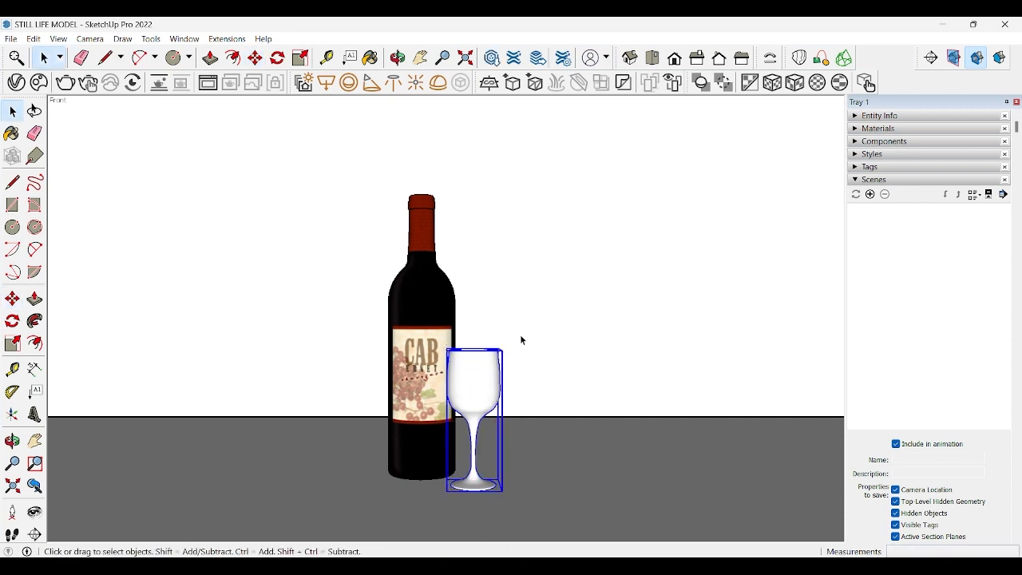
left_click(522, 341)
Step: Set the camera's field of view to 35 degrees with the Zoom tool
key("o")
left_click_drag(514, 372, 505, 367)
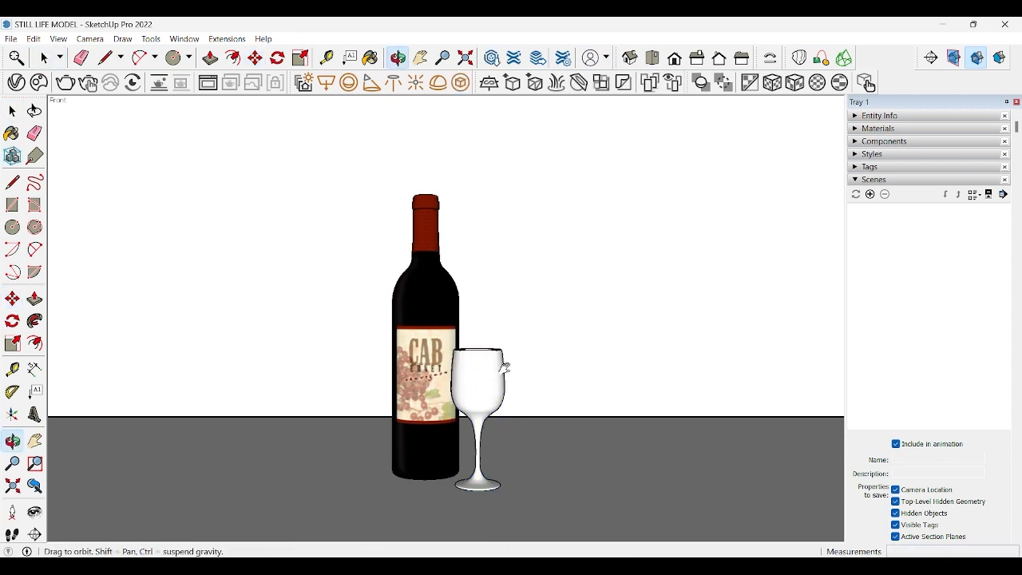
key("space")
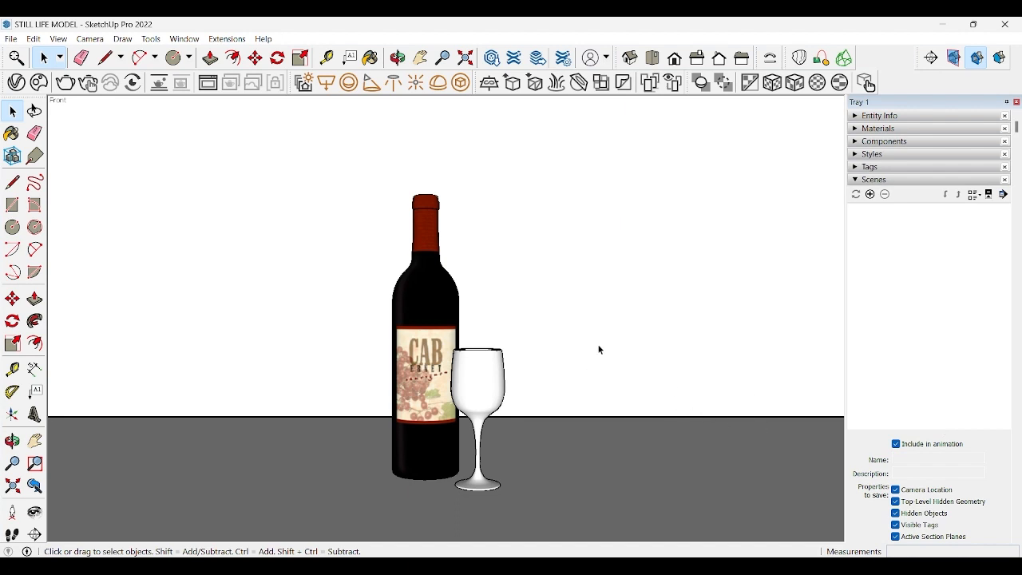
key("z")
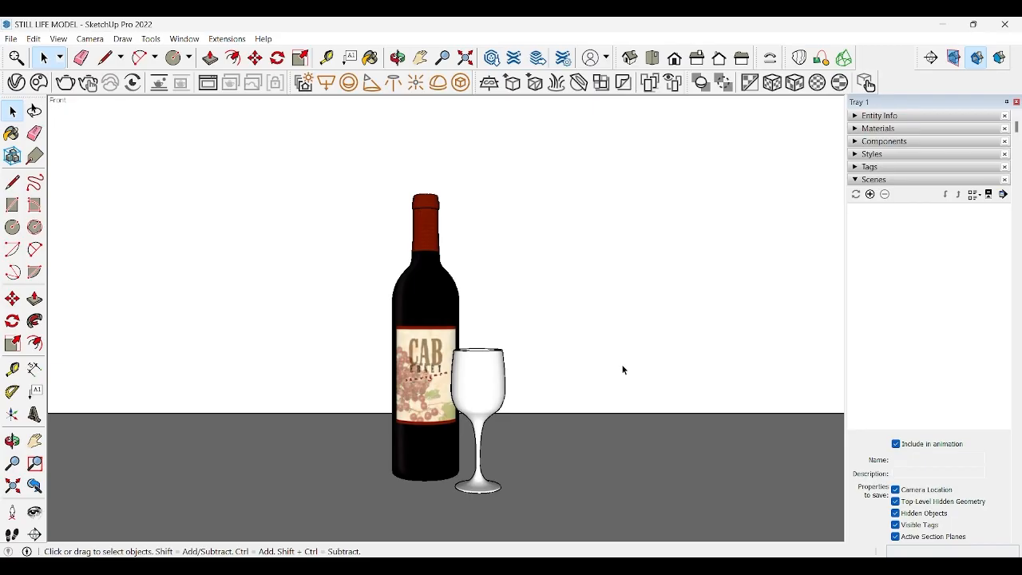
key("z")
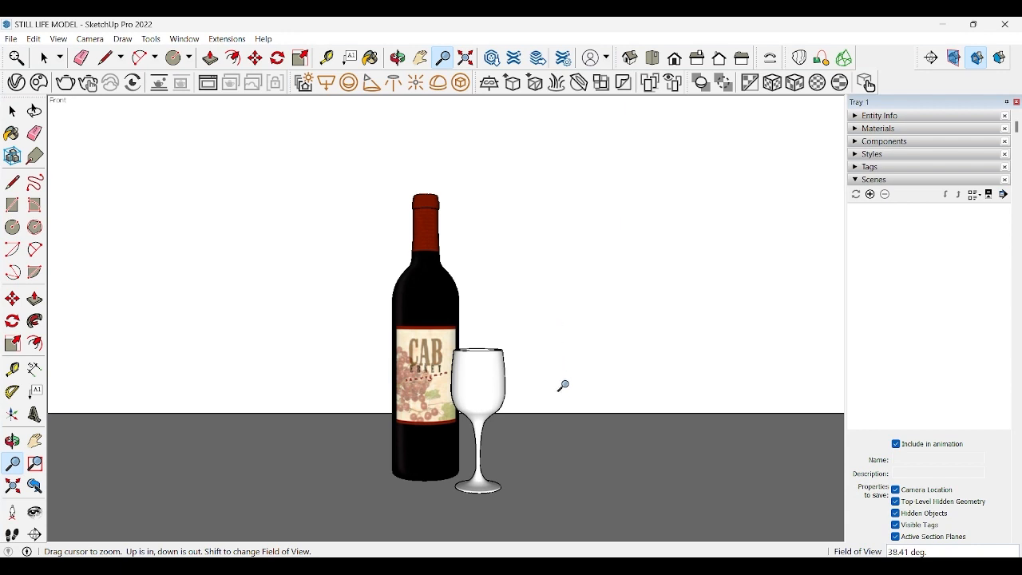
left_click_drag(563, 386, 580, 422, "shift")
type("35")
key("Return")
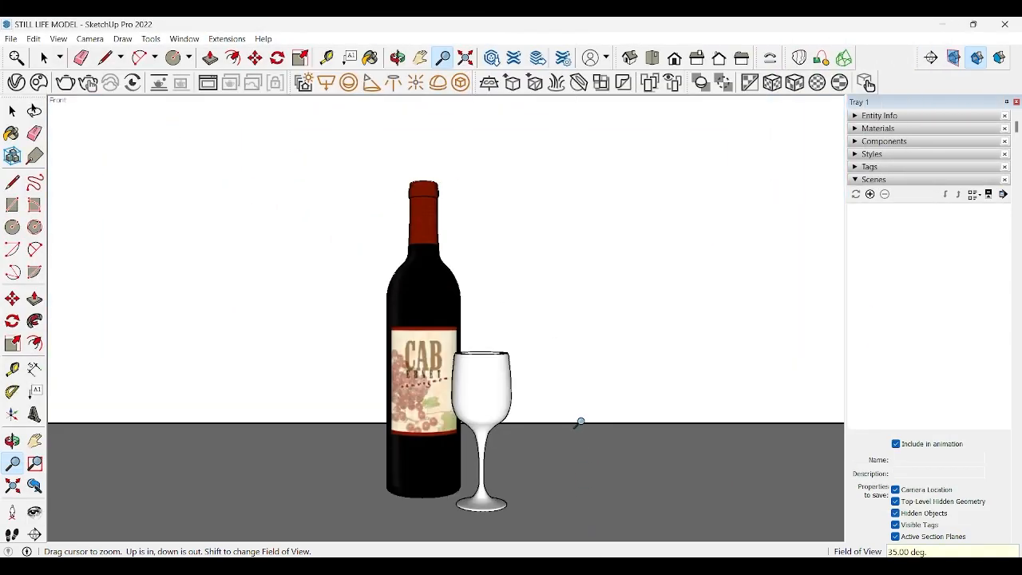
key("space")
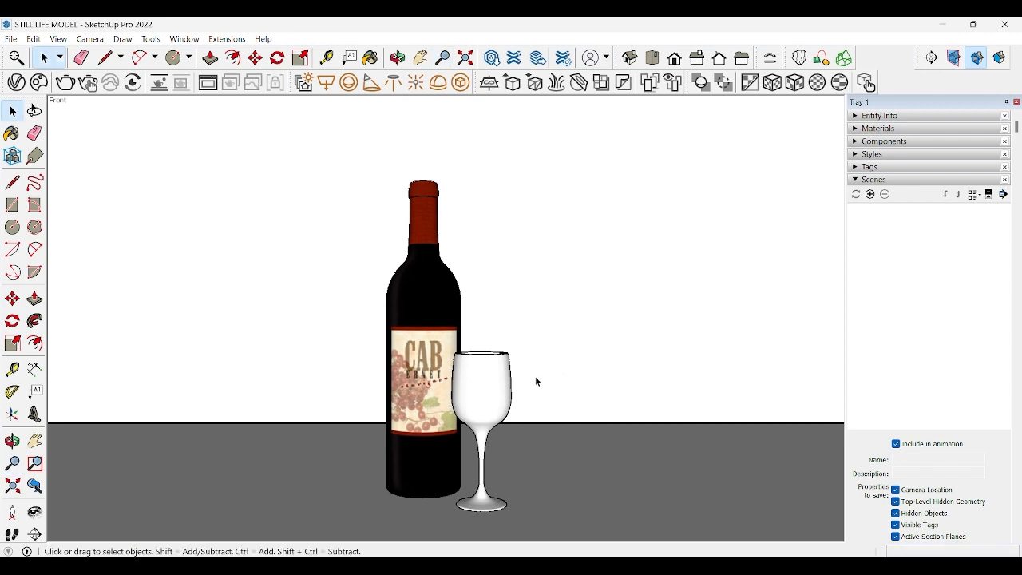
Step: Tilt the view slightly down on the bottle and glass and save it as the first scene
middle_click_drag(467, 304, 463, 342)
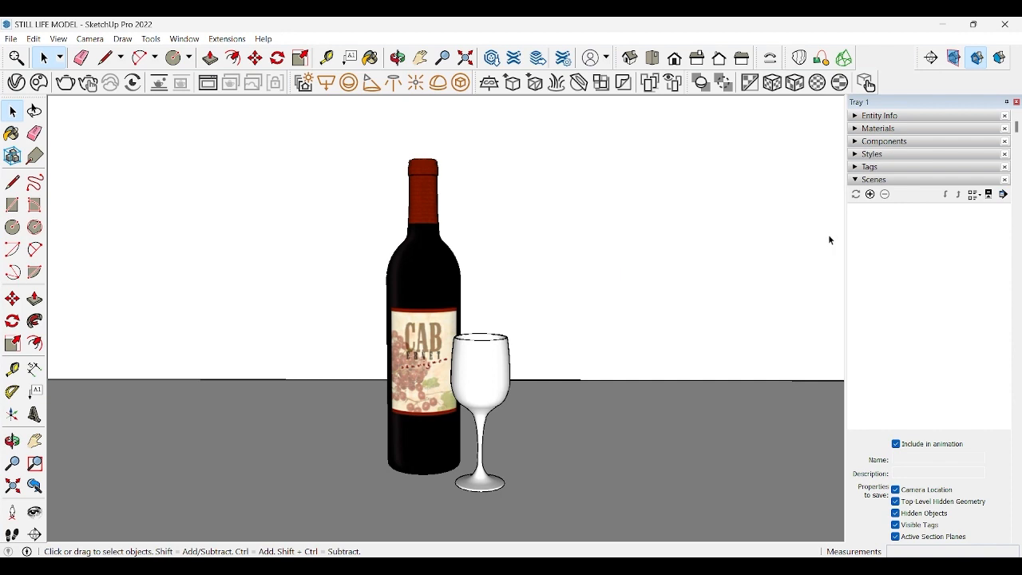
left_click(855, 180)
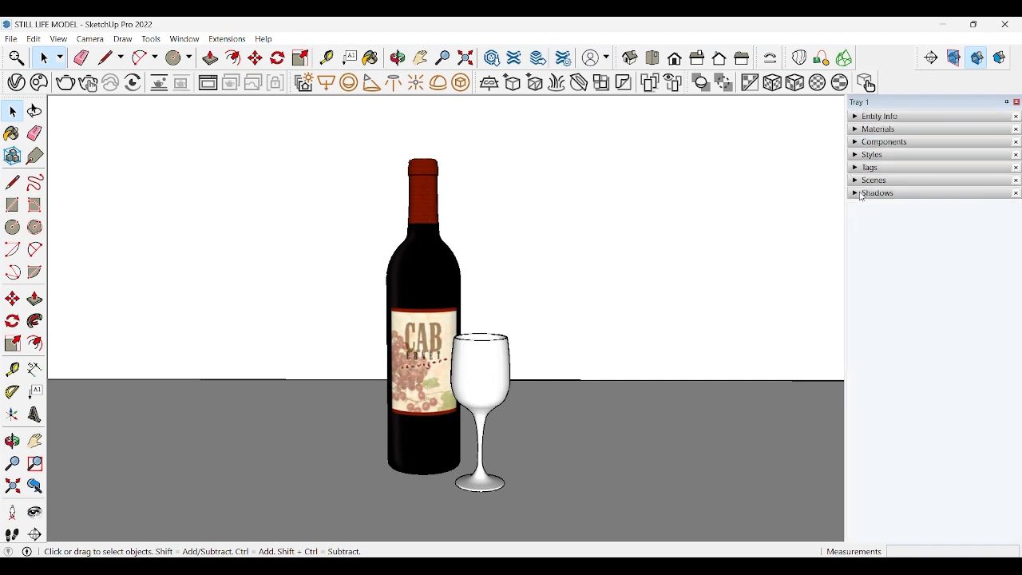
left_click(873, 181)
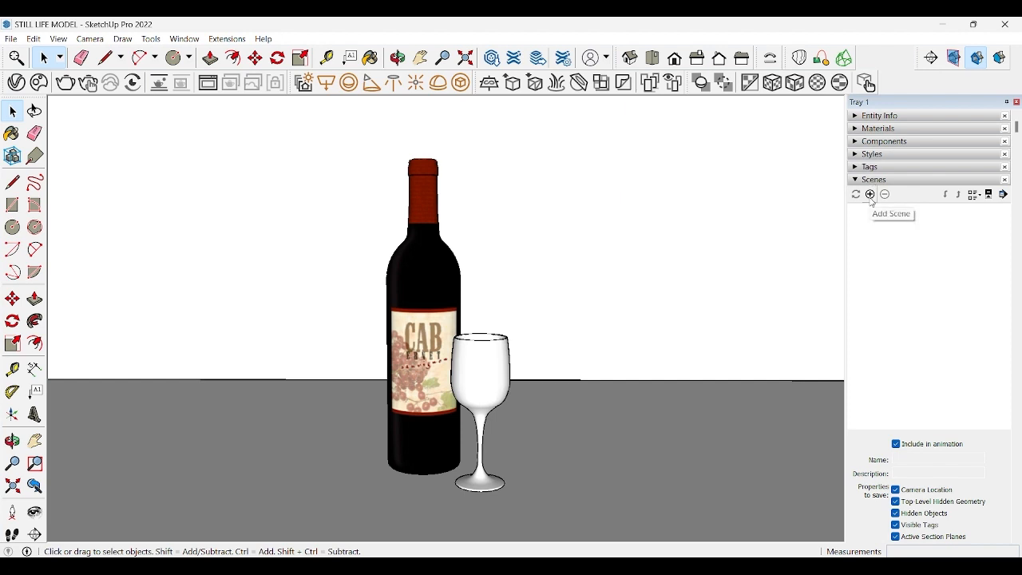
left_click(871, 195)
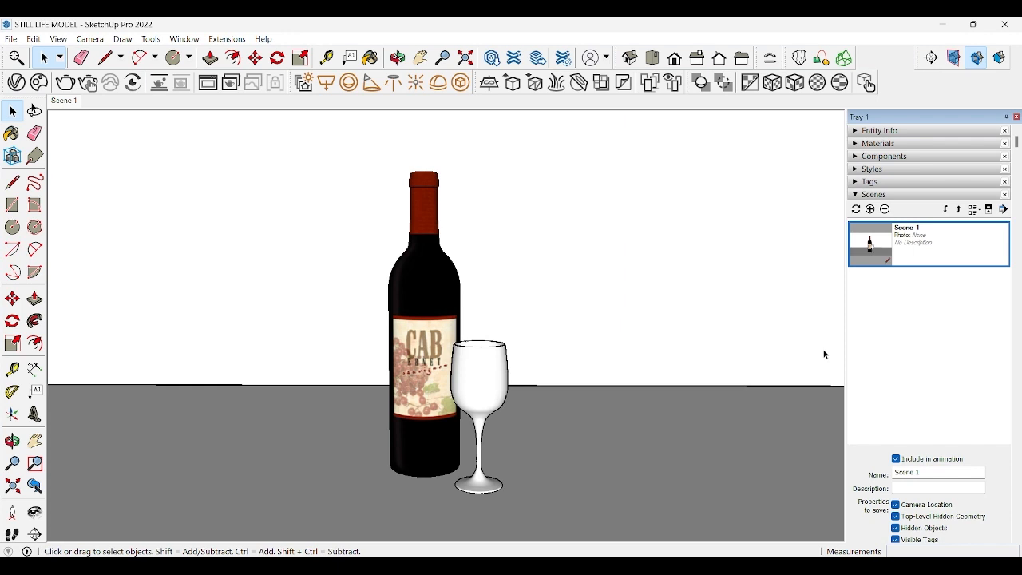
Step: Orbit away to a raised side view of the table and recall Scene 1 to test the saved camera
scroll(515, 344, "down", 10)
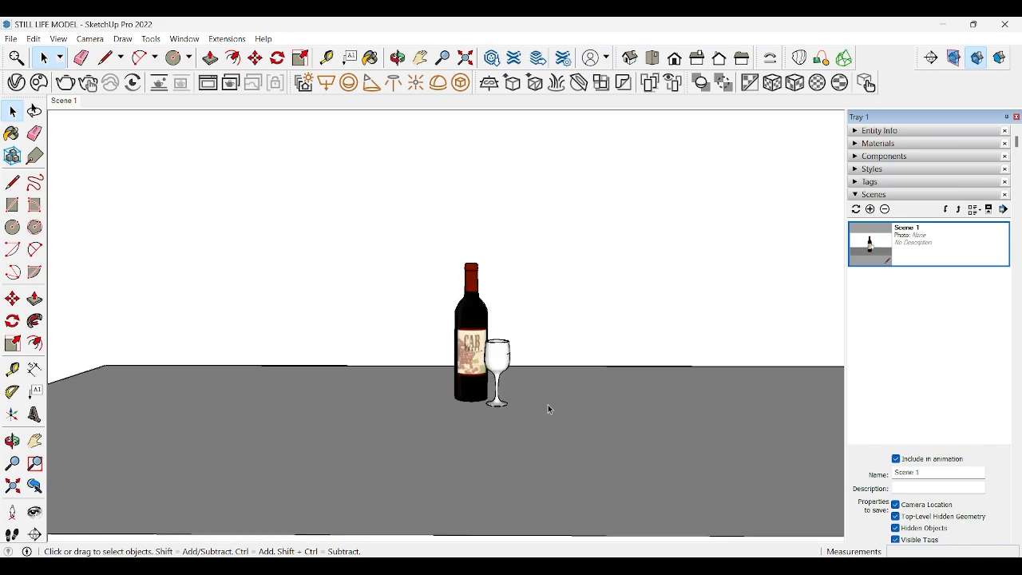
middle_click_drag(329, 391, 691, 461)
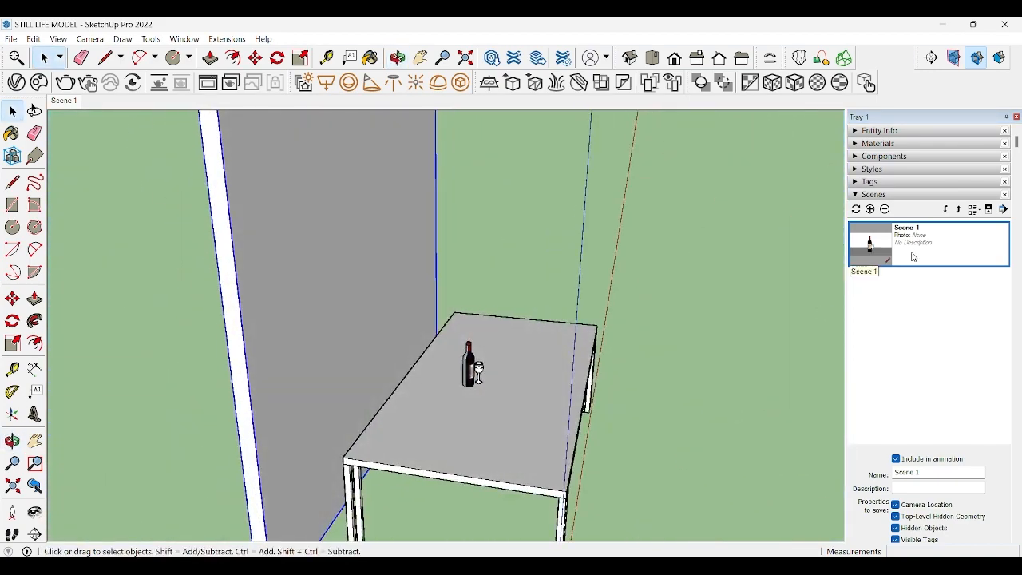
double_click(913, 257)
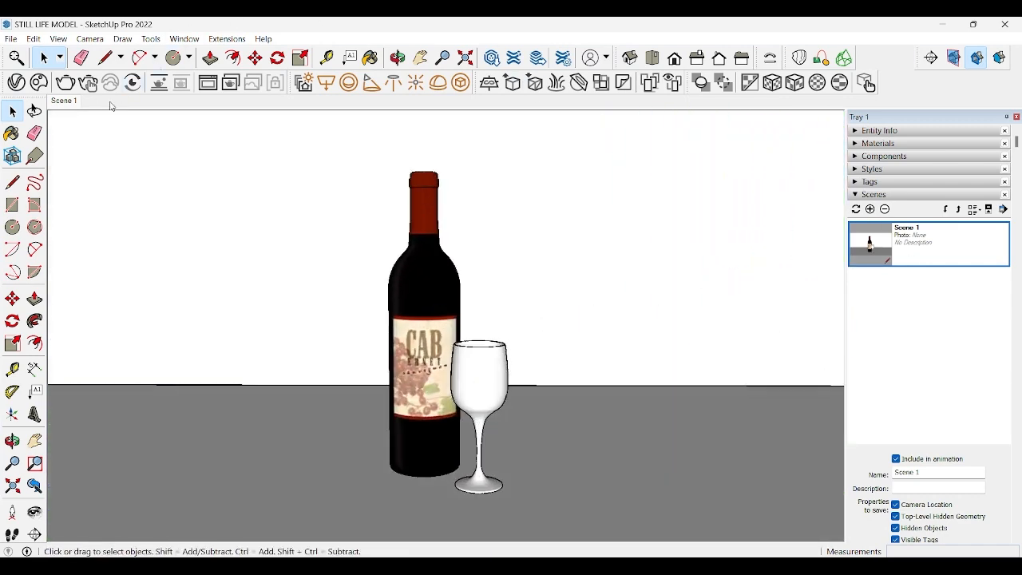
Step: Save a slightly angled close-up of the bottle and glass as a second scene and switch between both scenes
middle_click_drag(437, 393, 517, 412)
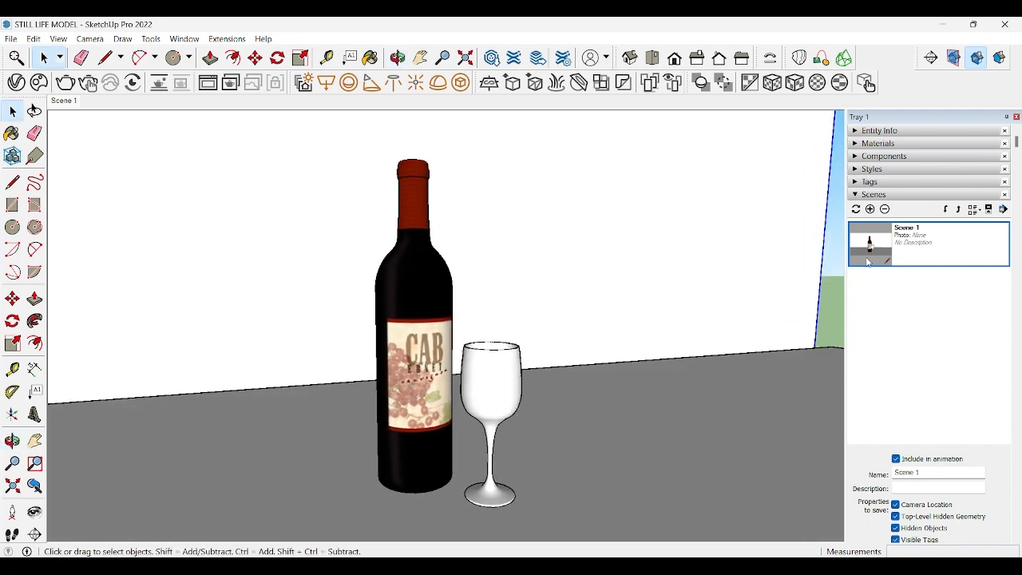
left_click(870, 209)
double_click(933, 254)
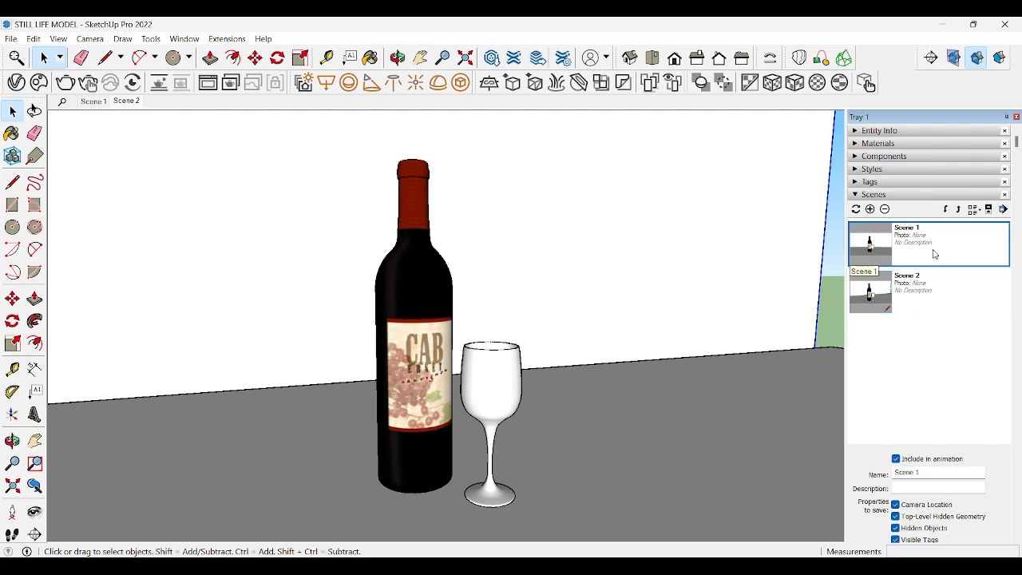
double_click(940, 283)
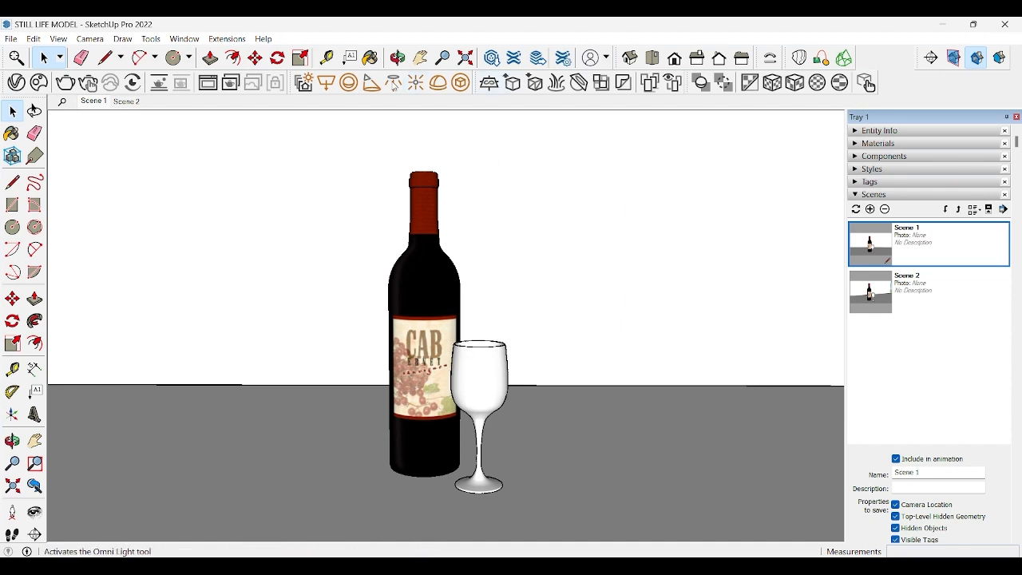
Step: Undock the V-Ray Lights toolbar over the model and frame the table and backdrop from a raised angle
left_click_drag(293, 82, 72, 141)
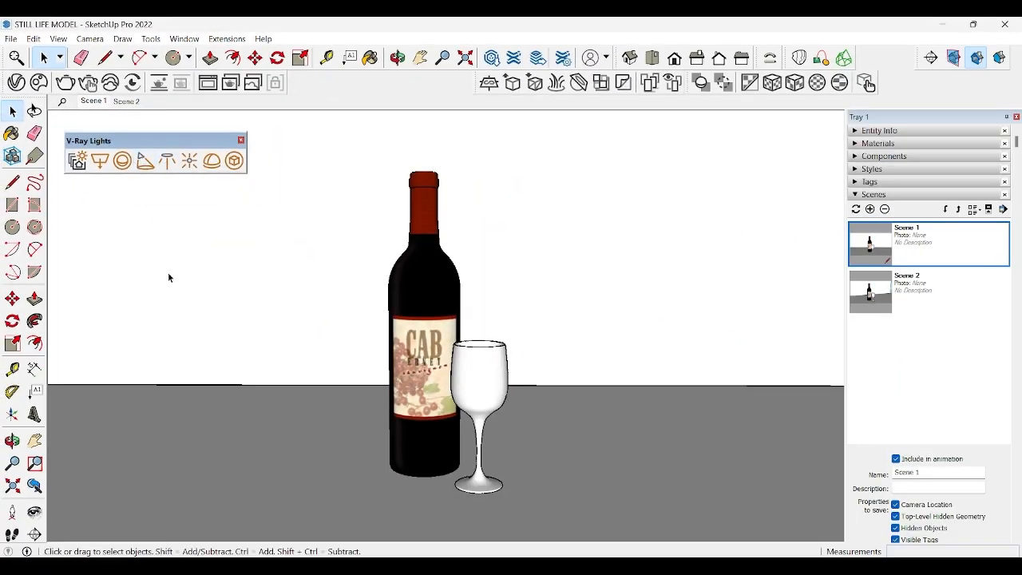
scroll(170, 278, "down", 5)
scroll(177, 300, "down", 6)
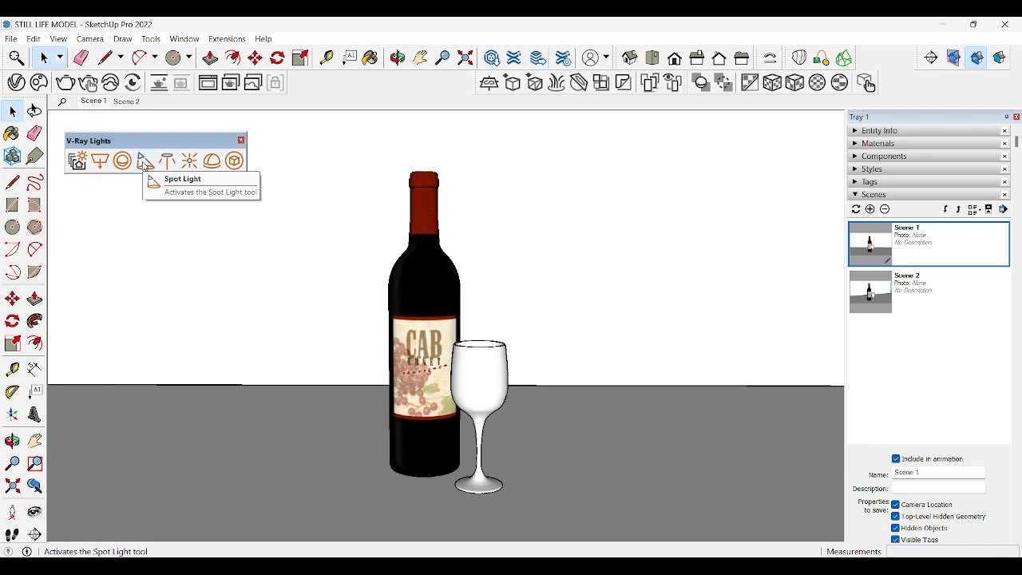
scroll(168, 273, "down", 5)
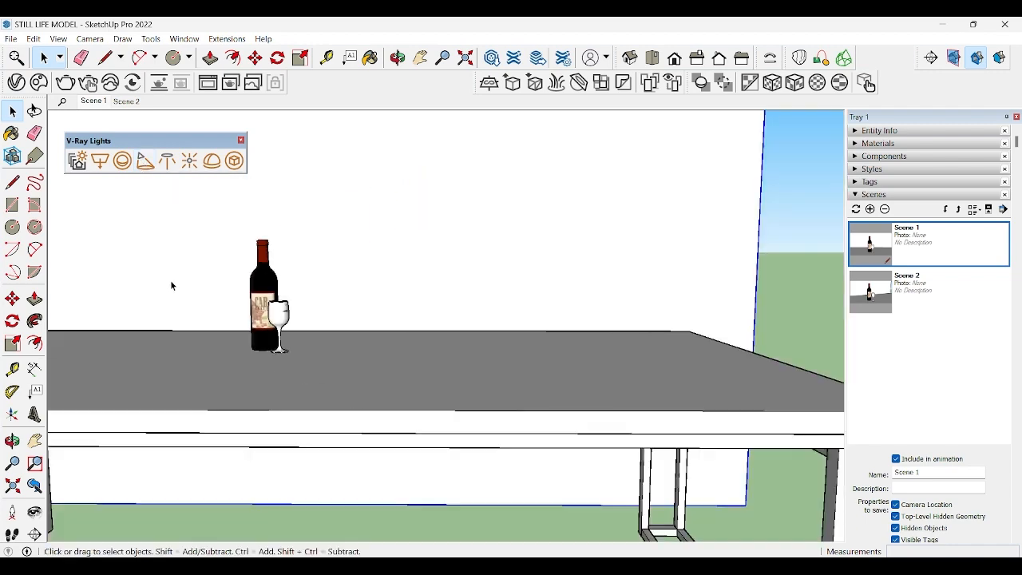
middle_click_drag(177, 300, 357, 381, "shift")
scroll(235, 345, "down", 3)
scroll(357, 380, "up", 2)
scroll(358, 380, "up", 1)
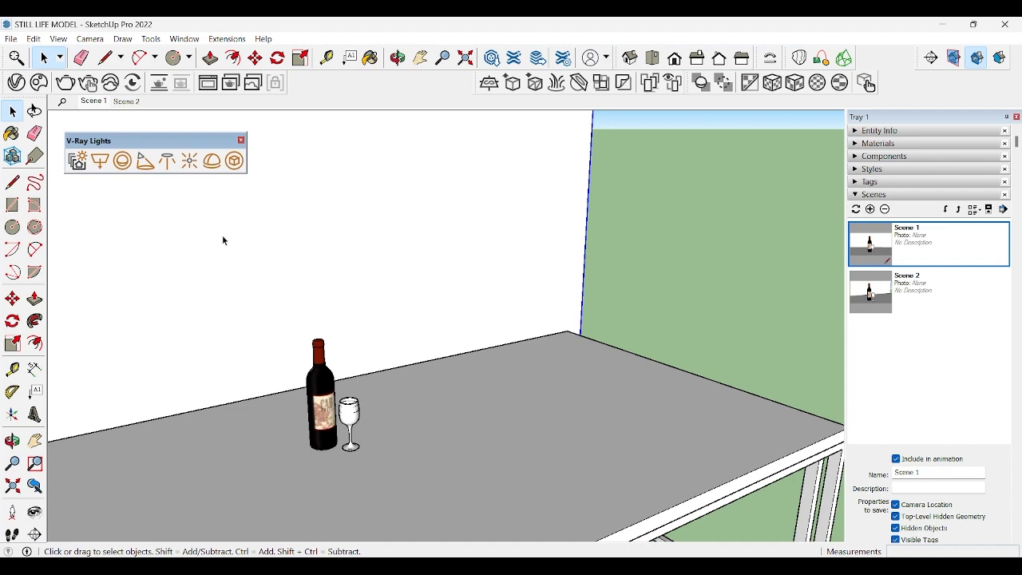
Step: Place a V-Ray spot light at the right rear corner of the tabletop, beside the backdrop
left_click(144, 164)
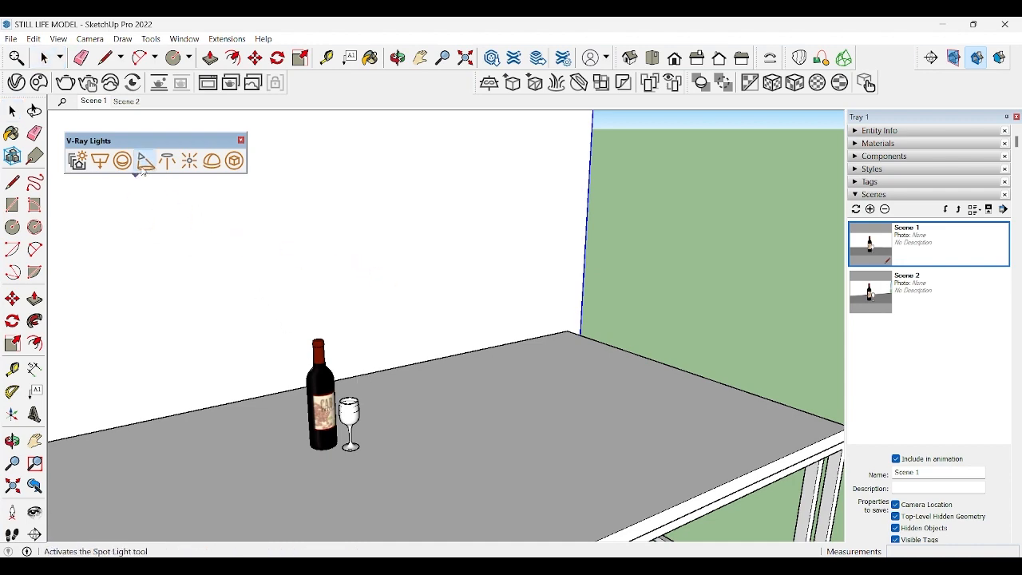
middle_click_drag(619, 330, 344, 406)
middle_click_drag(651, 448, 449, 399, "shift")
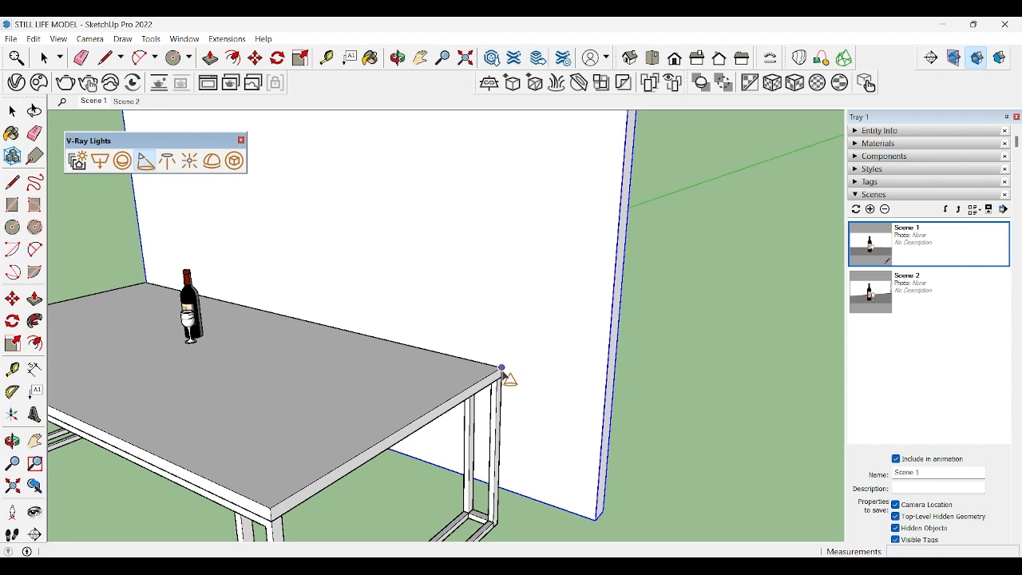
middle_click_drag(227, 360, 537, 366)
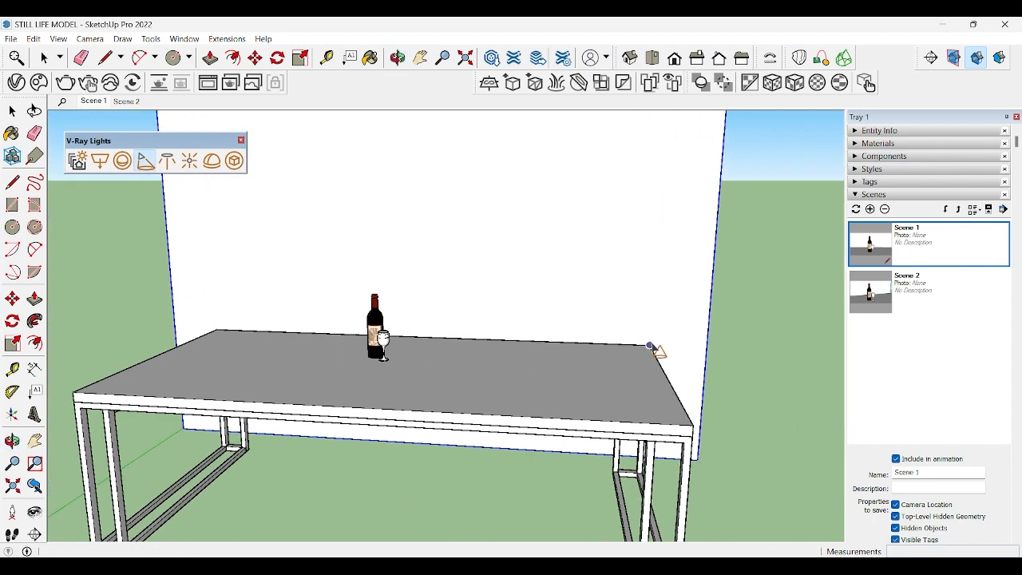
scroll(107, 310, "down", 5)
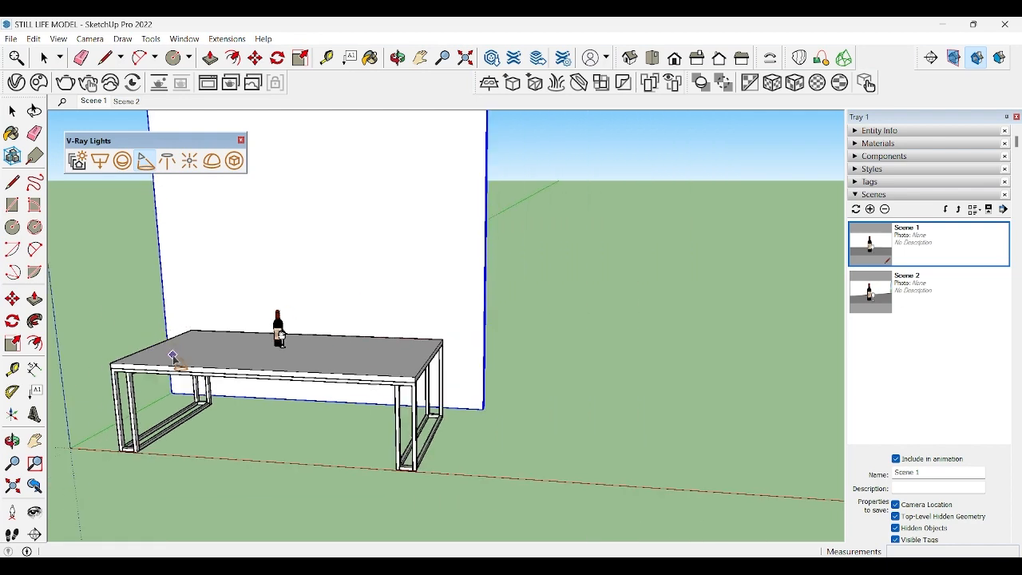
middle_click_drag(172, 356, 402, 366, "shift")
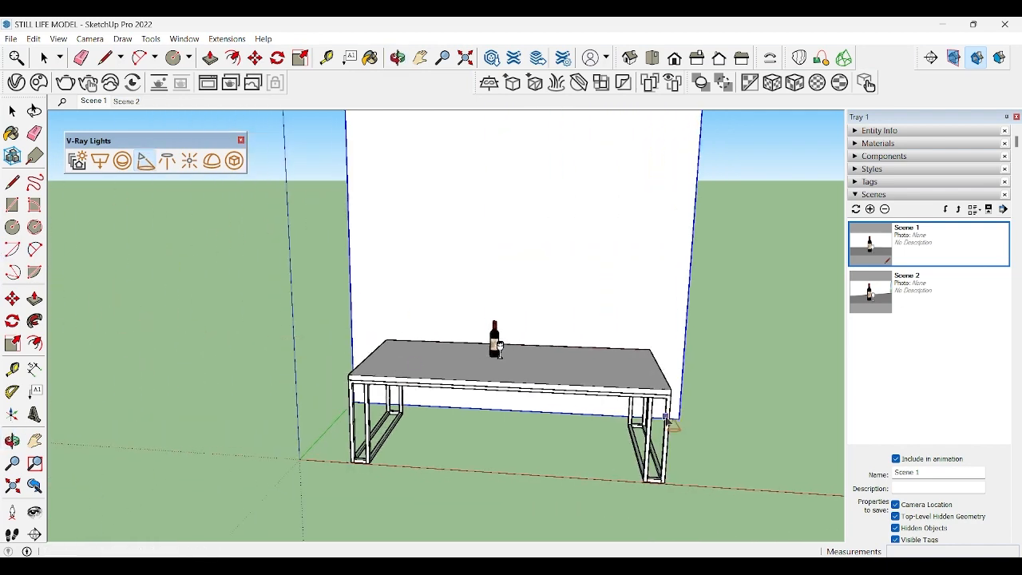
middle_click_drag(664, 413, 469, 403, "shift")
scroll(461, 353, "up", 3)
scroll(461, 353, "up", 1)
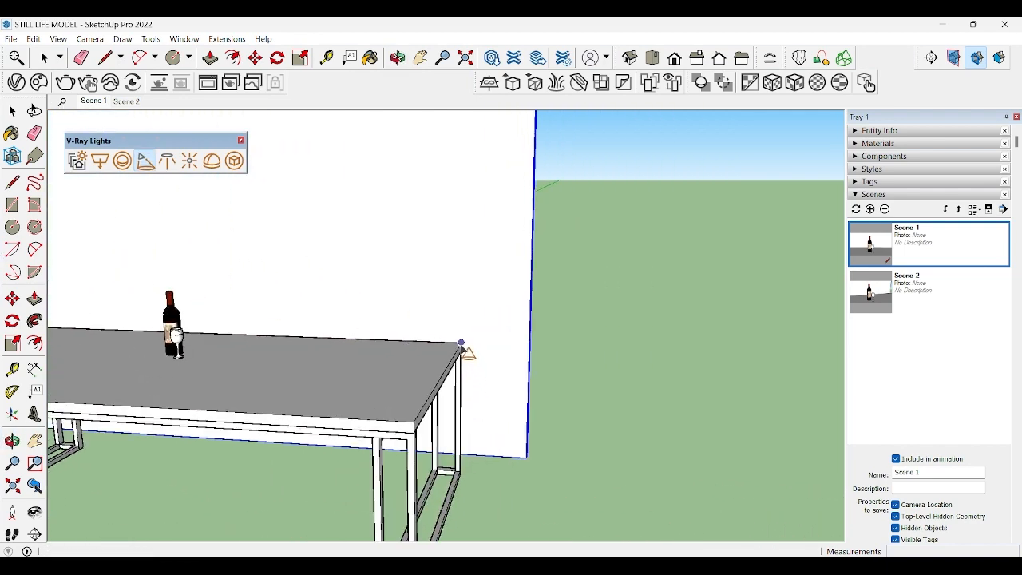
left_click(461, 369)
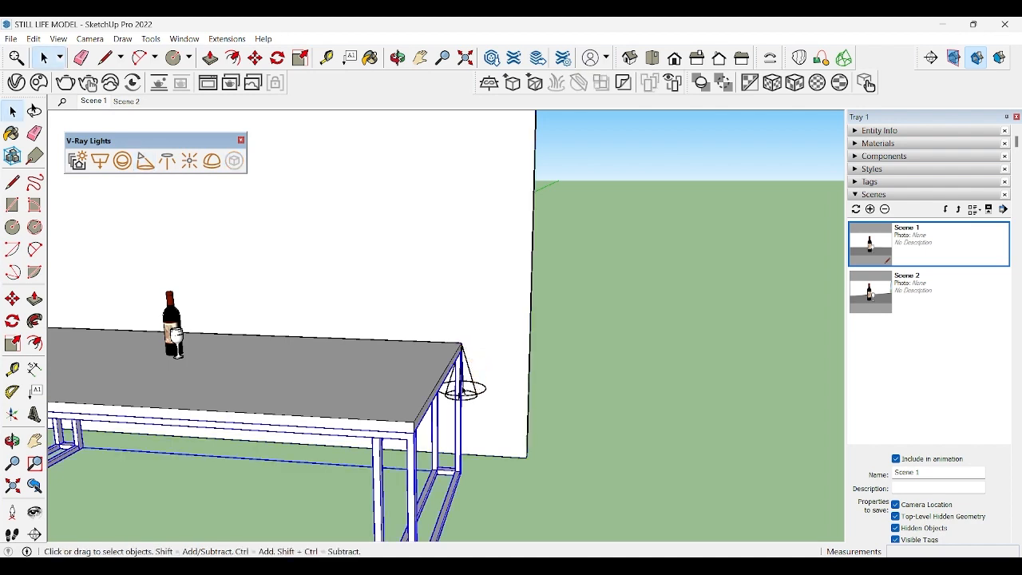
Step: Raise the new spot light from the table's right rear corner to above the tabletop
left_click(470, 389)
key("m")
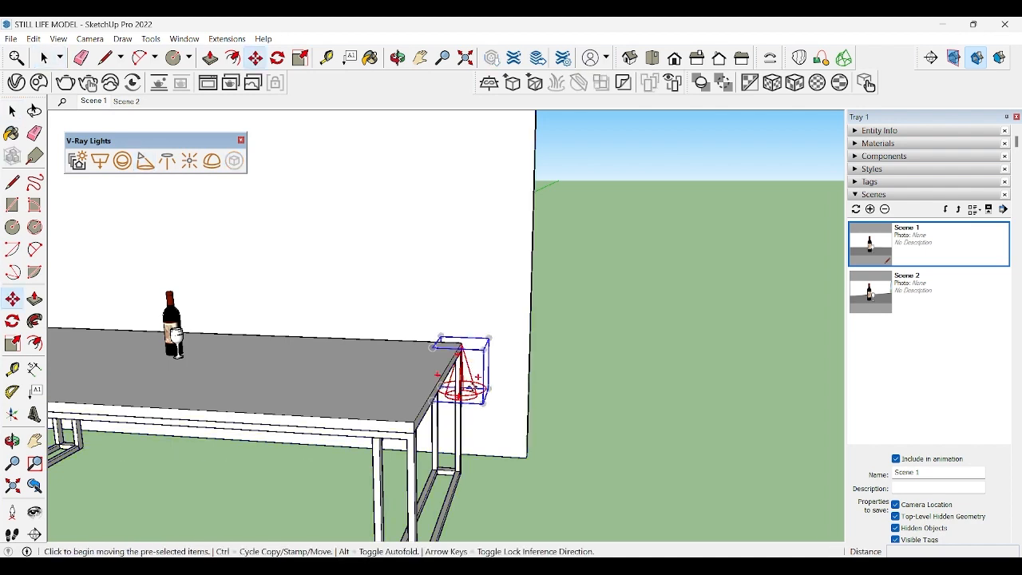
left_click(441, 385)
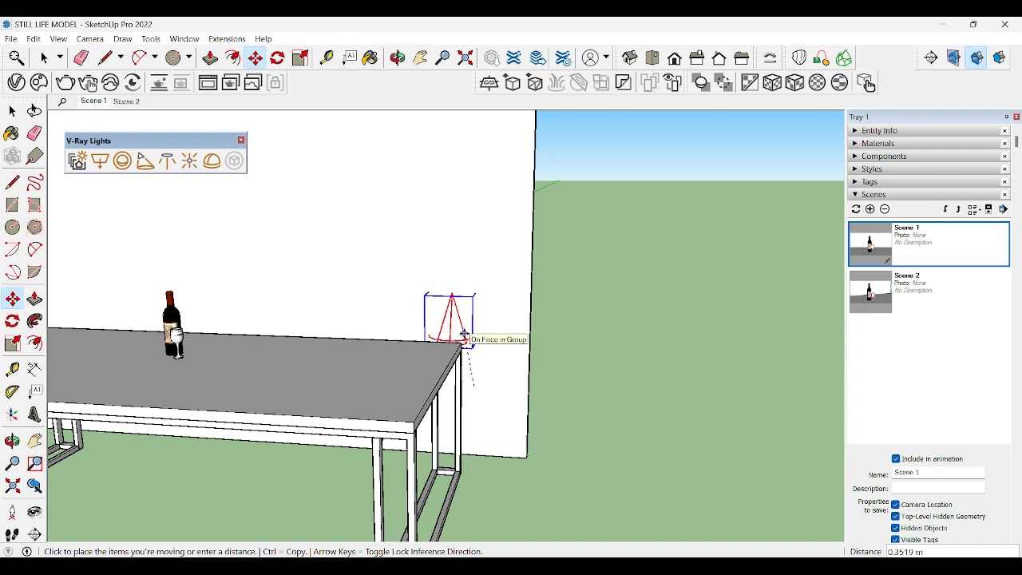
left_click(461, 342)
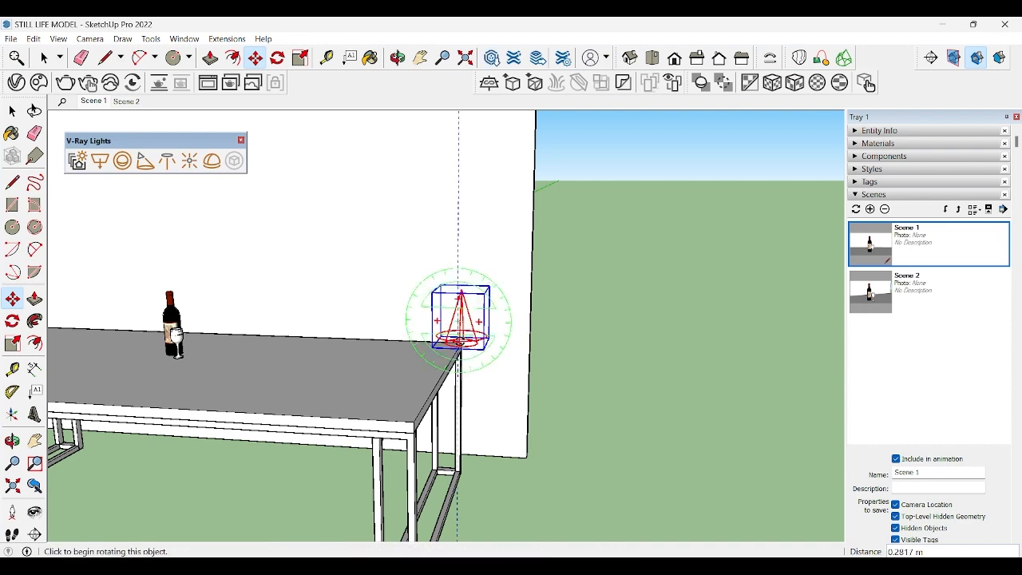
Step: Rotate the rear spot light both vertically and in plan so its cone points at the bottle
left_click(461, 342)
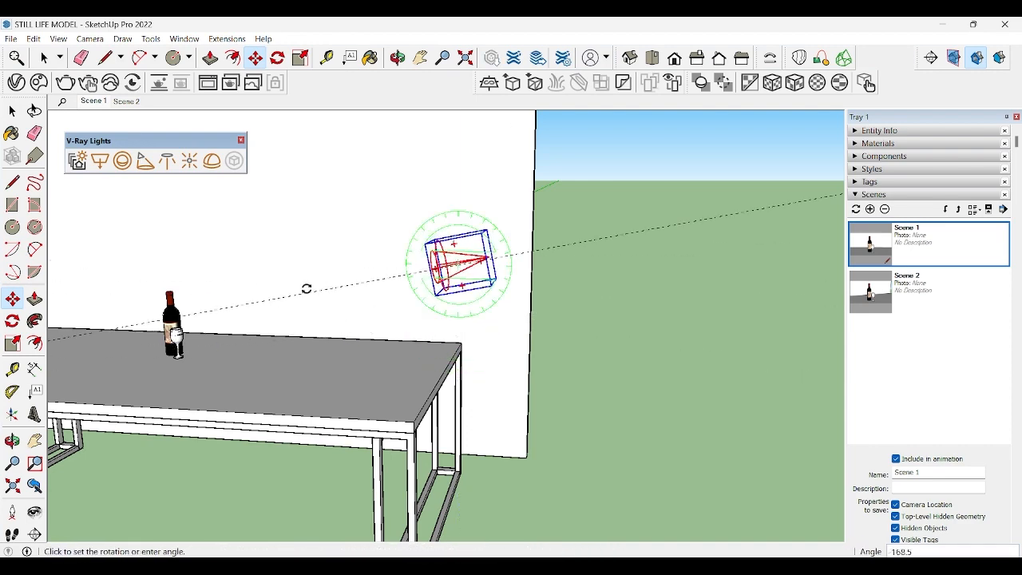
left_click(310, 282)
middle_click_drag(343, 231, 379, 253)
left_click(653, 57)
left_click(550, 217)
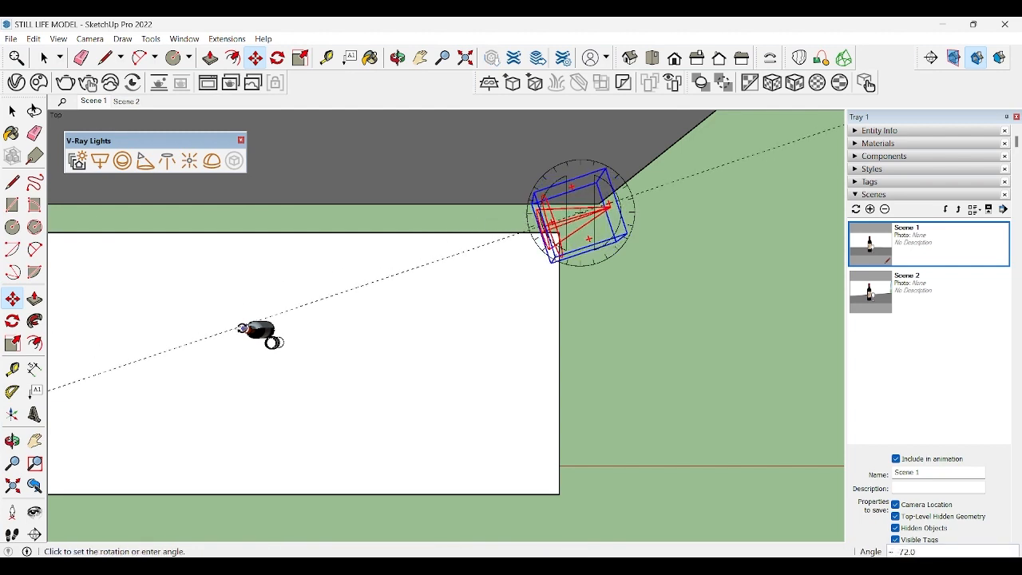
left_click(243, 329)
key("space")
Step: Place a second V-Ray spot light at the right front corner of the tabletop
left_click(664, 305)
middle_click_drag(503, 376, 563, 236)
left_click(146, 161)
left_click(629, 306)
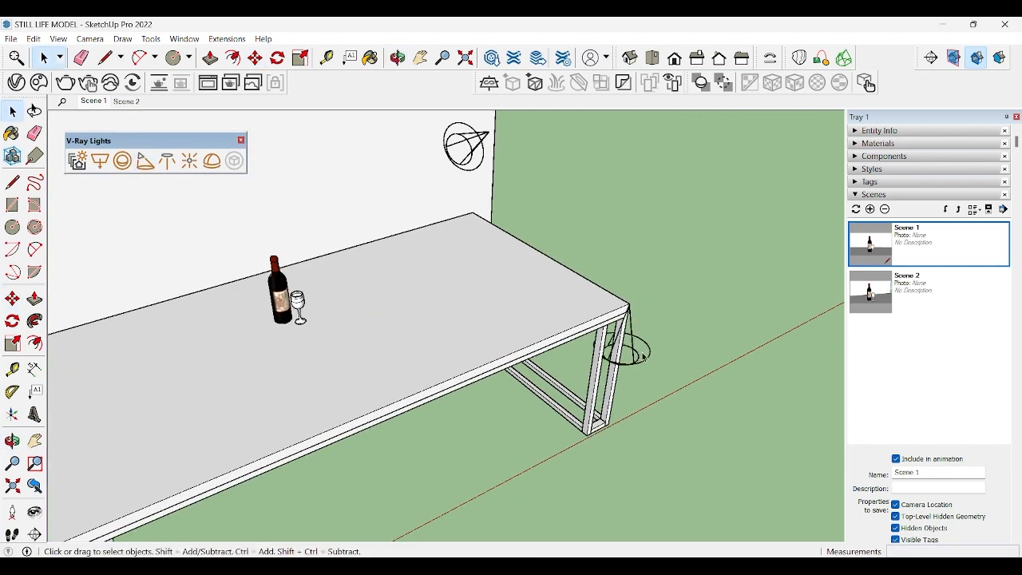
Step: Rotate the second spot light from pointing straight down to facing sideways over the table
left_click(644, 357)
key("m")
left_click(620, 352)
left_click(390, 449)
Step: Raise the second spot light and position it out beyond the table's right front corner
left_click(647, 346)
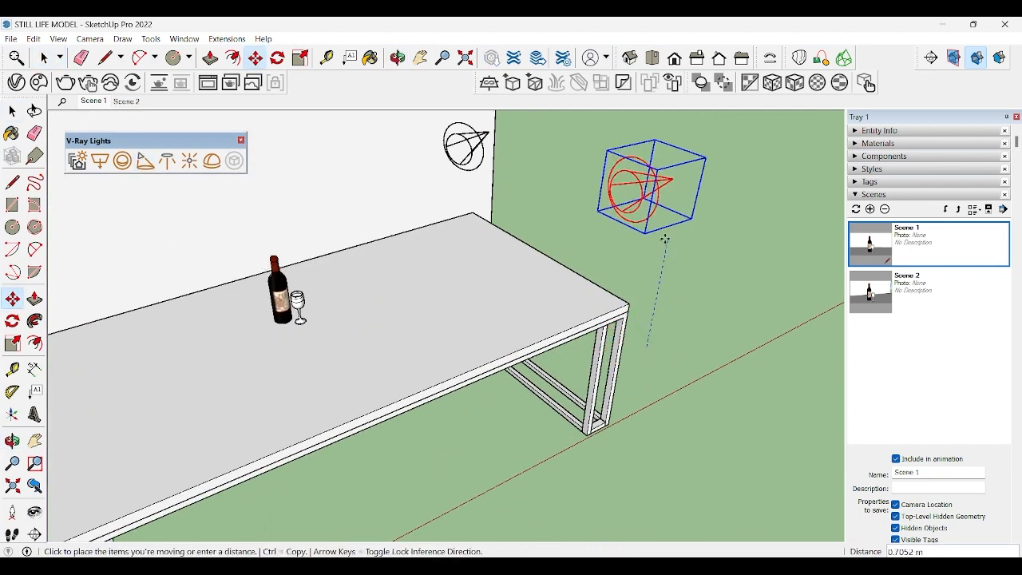
middle_click_drag(400, 267, 439, 331)
scroll(463, 320, "down", 2)
middle_click_drag(627, 276, 411, 335)
scroll(487, 343, "down", 1)
left_click(587, 393)
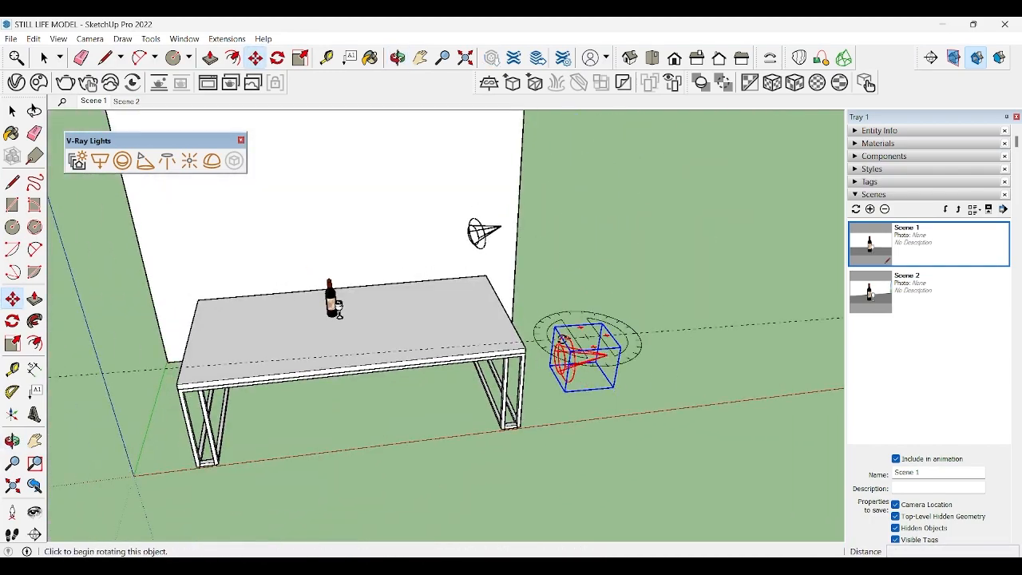
Step: Rotate the second spot light to aim its cone at the bottle, then clear the selection
left_click(562, 339)
left_click(560, 330)
left_click(565, 360)
left_click(329, 281)
key("space")
left_click(581, 280)
Step: Place a third V-Ray spot light at the left front corner of the table and select it for moving
middle_click_drag(508, 367, 707, 368, "shift")
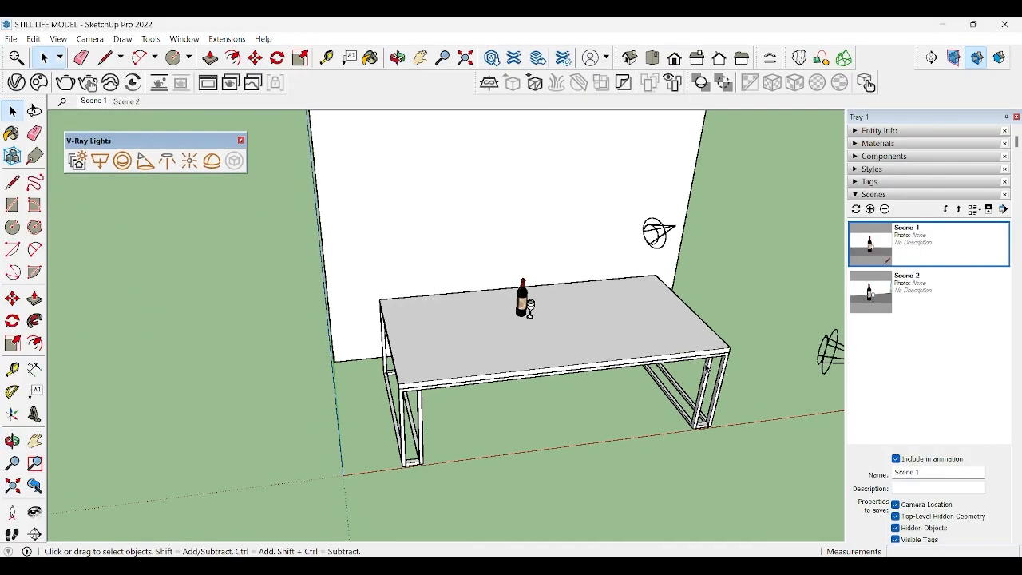
scroll(385, 257, "down", 2)
left_click(146, 163)
left_click(396, 357)
middle_click_drag(394, 357, 371, 366)
key("space")
left_click(381, 369)
key("m")
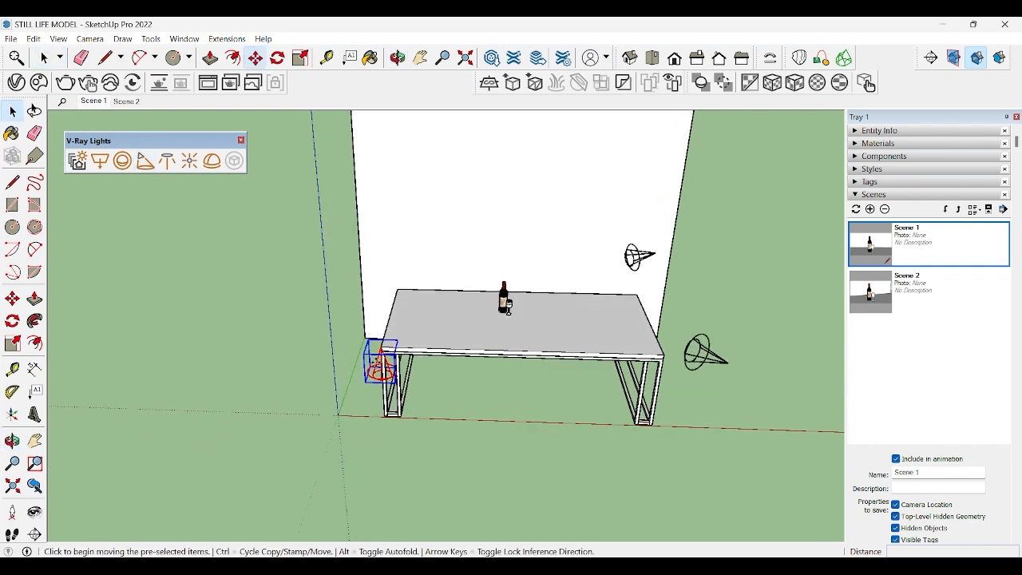
Step: Move the third spot light 2 m along the red axis away from the table's left end and raise it
left_click(379, 364)
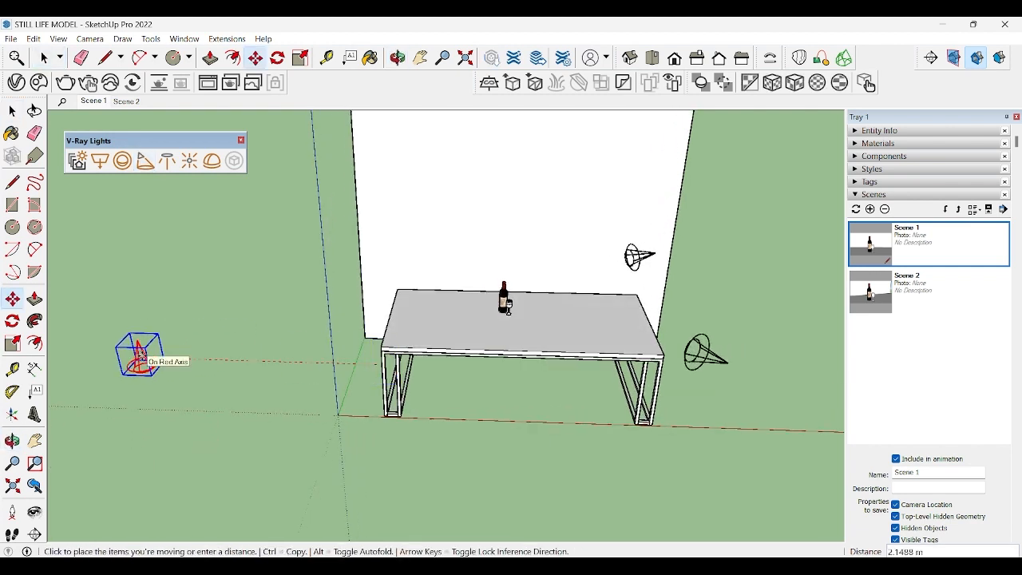
left_click(159, 358)
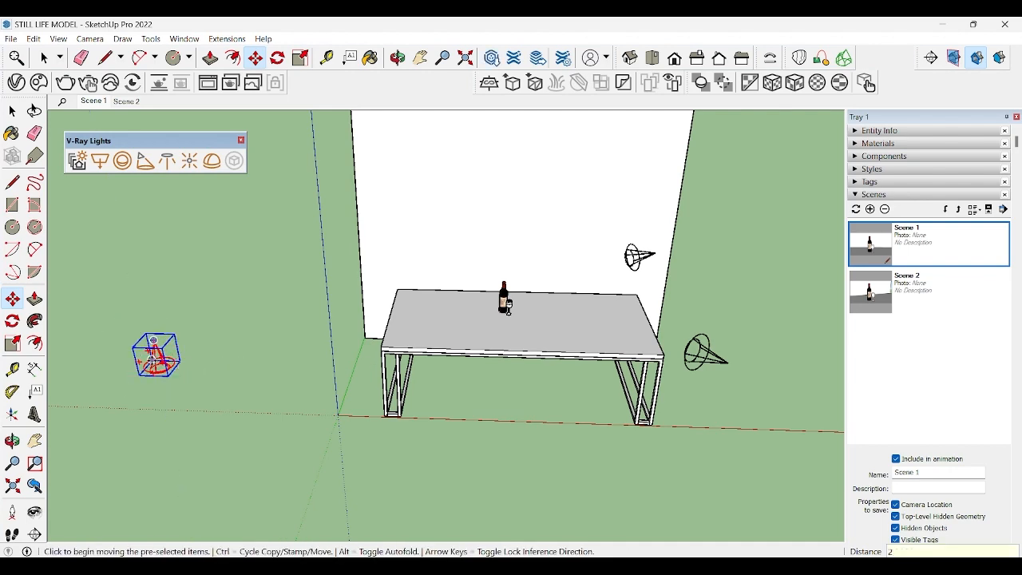
left_click(158, 358)
left_click(122, 236)
left_click(123, 244)
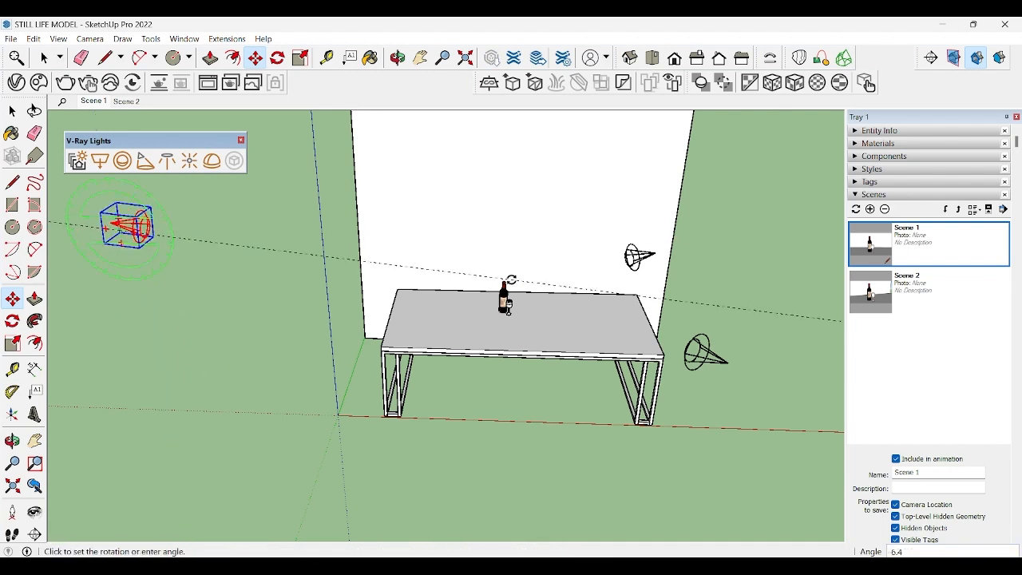
Step: Rotate the third spot light in elevation and plan so its cone points at the bottle
left_click(511, 279)
middle_click_drag(167, 213, 162, 301)
left_click(119, 303)
left_click(508, 286)
scroll(508, 286, "up", 4)
middle_click_drag(600, 448, 617, 357)
key("space")
Step: Recall Scene 1 to check the camera, then frame the table, backdrop and all three spot lights
double_click(947, 246)
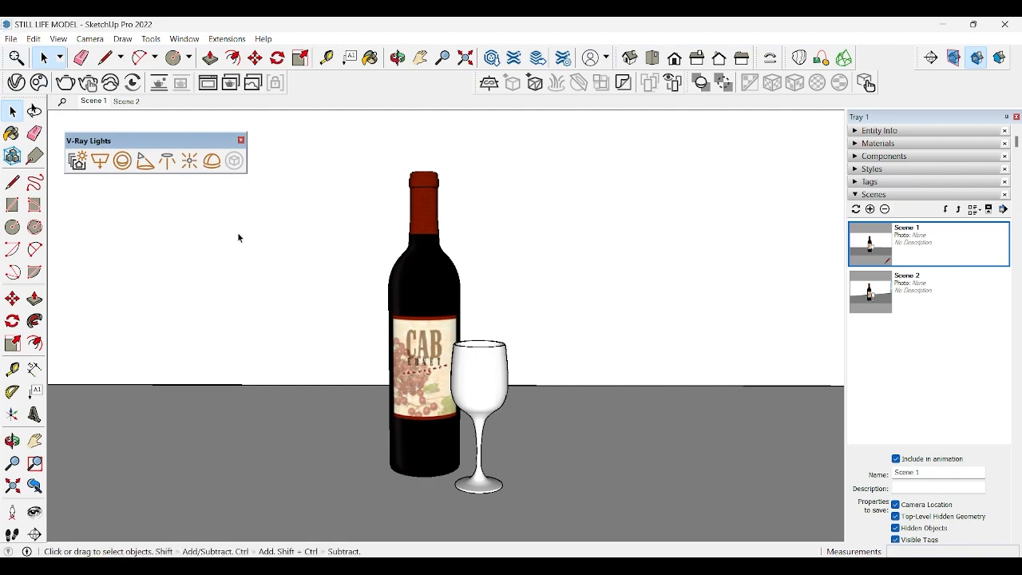
scroll(255, 257, "down", 8)
middle_click_drag(264, 267, 391, 358, "shift")
scroll(367, 368, "down", 6)
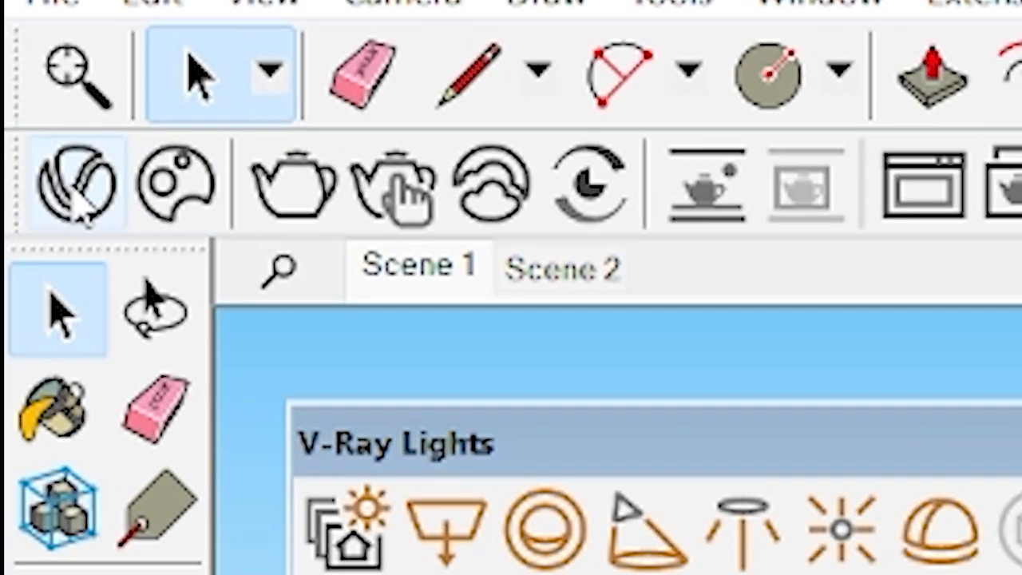
Step: Open the V-Ray Asset Editor beside the model, list only the lights and expand the light parameters
left_click(44, 131)
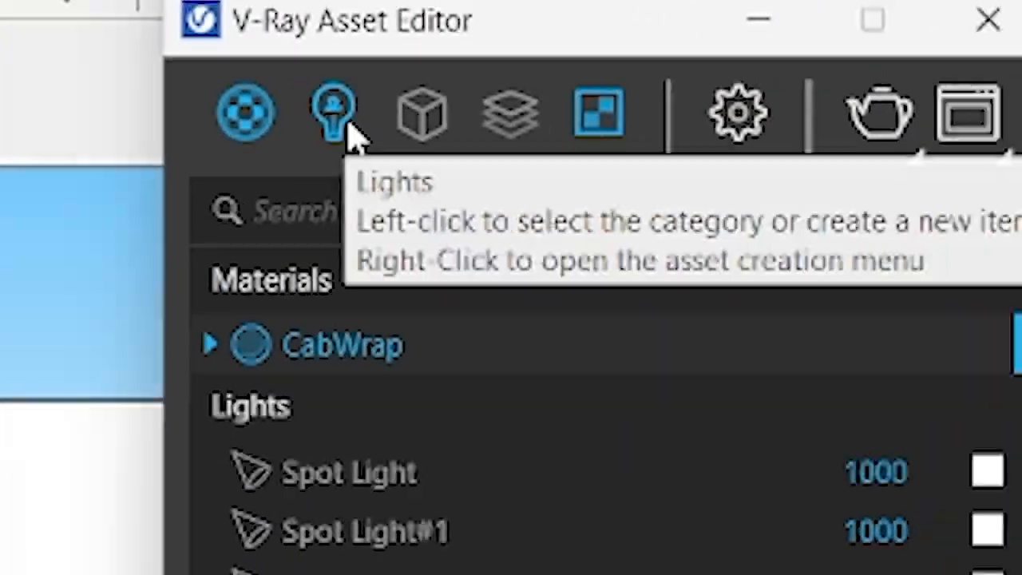
left_click(438, 96)
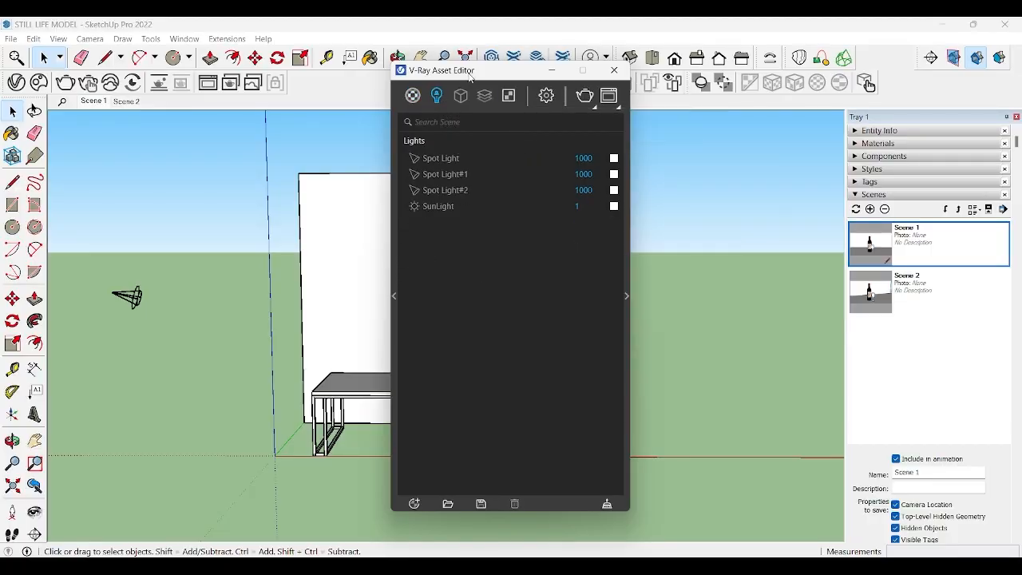
left_click_drag(472, 75, 723, 98)
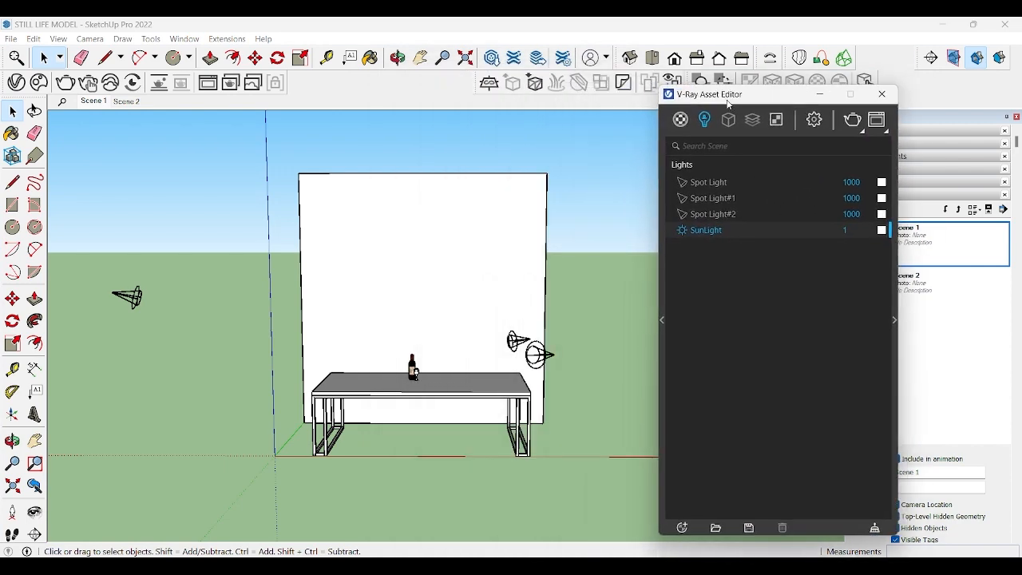
left_click(894, 320)
left_click_drag(794, 97, 685, 88)
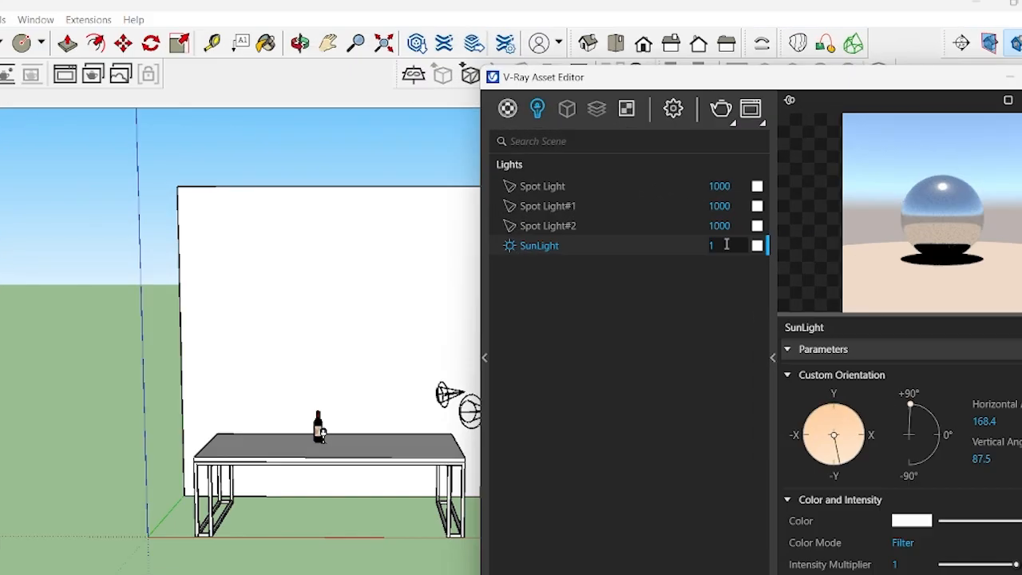
Step: Set the SunLight intensity to 0
double_click(727, 245)
type("0")
key("Return")
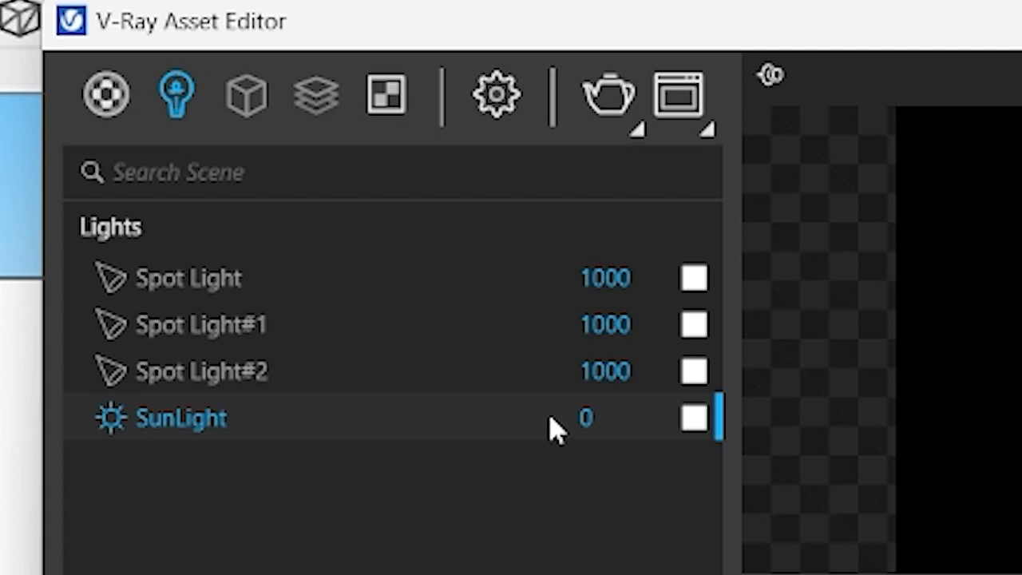
Step: Set the intensity of Spot Light#2 to 250000
double_click(605, 278)
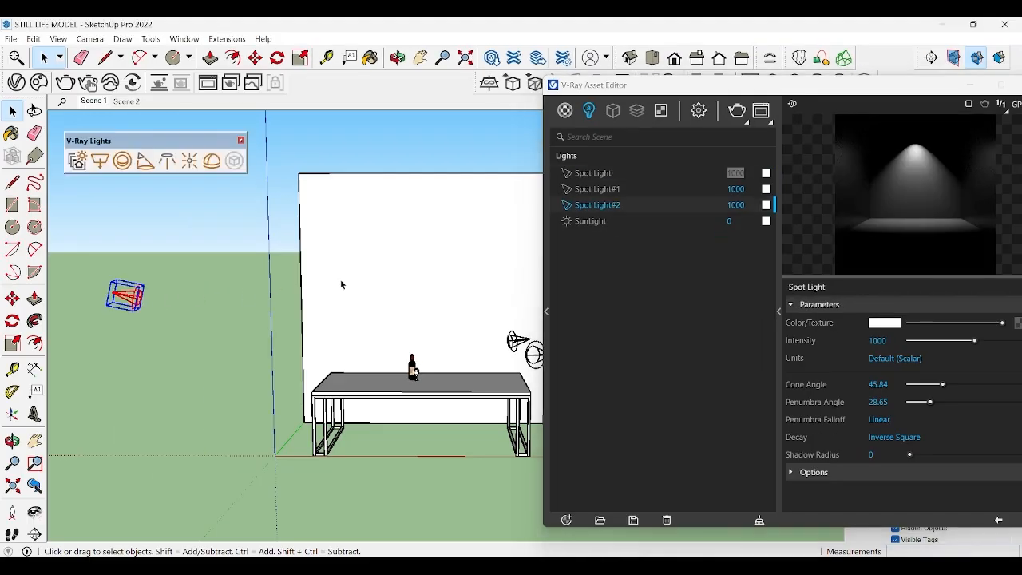
double_click(749, 207)
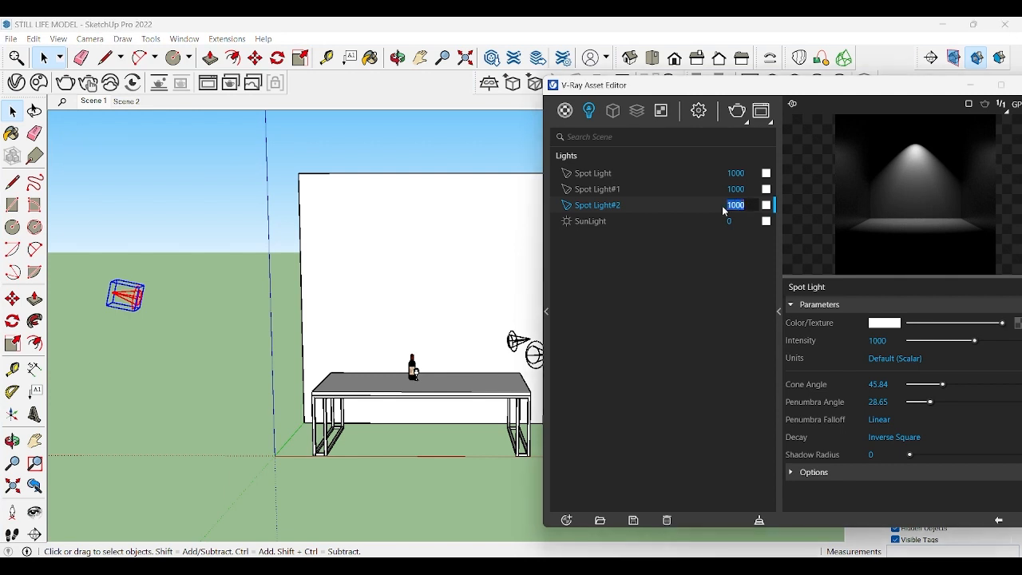
type("25")
key("Return")
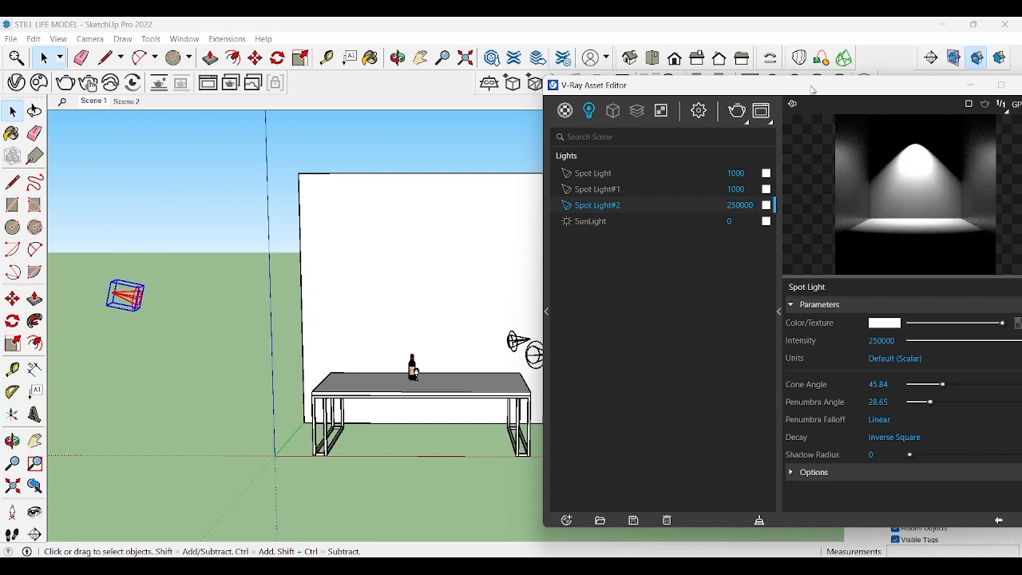
Step: Set the cone angle of Spot Light#2 to 100 and its penumbra angle to 50
left_click_drag(815, 85, 715, 68)
left_click_drag(845, 368, 886, 370)
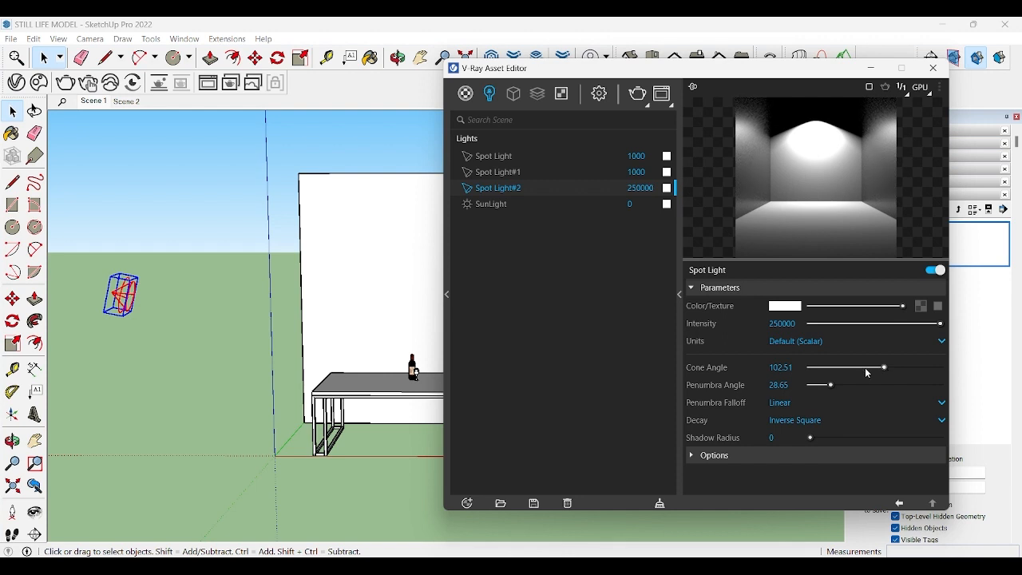
double_click(786, 367)
type("100")
key("Return")
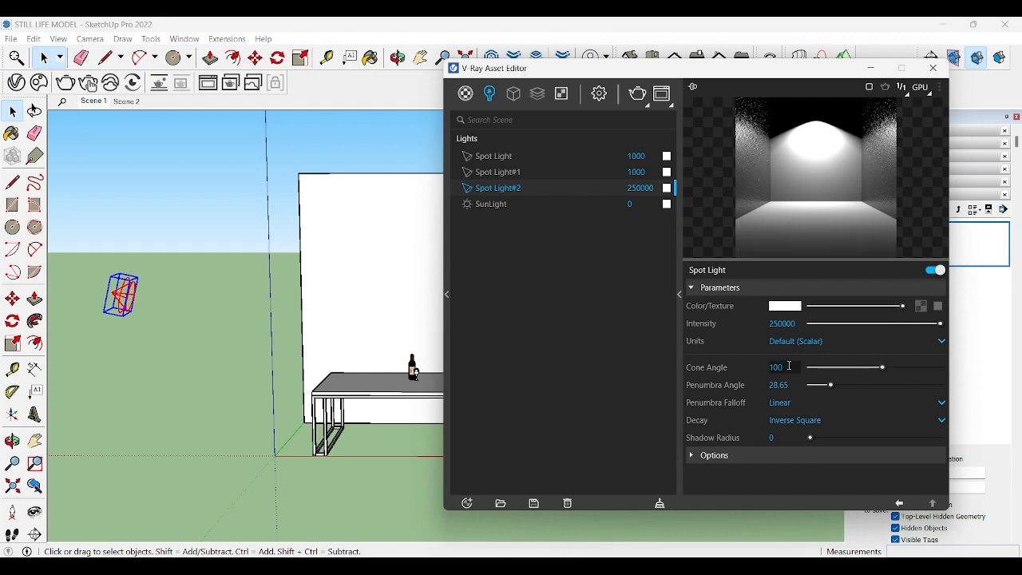
left_click_drag(831, 385, 852, 386)
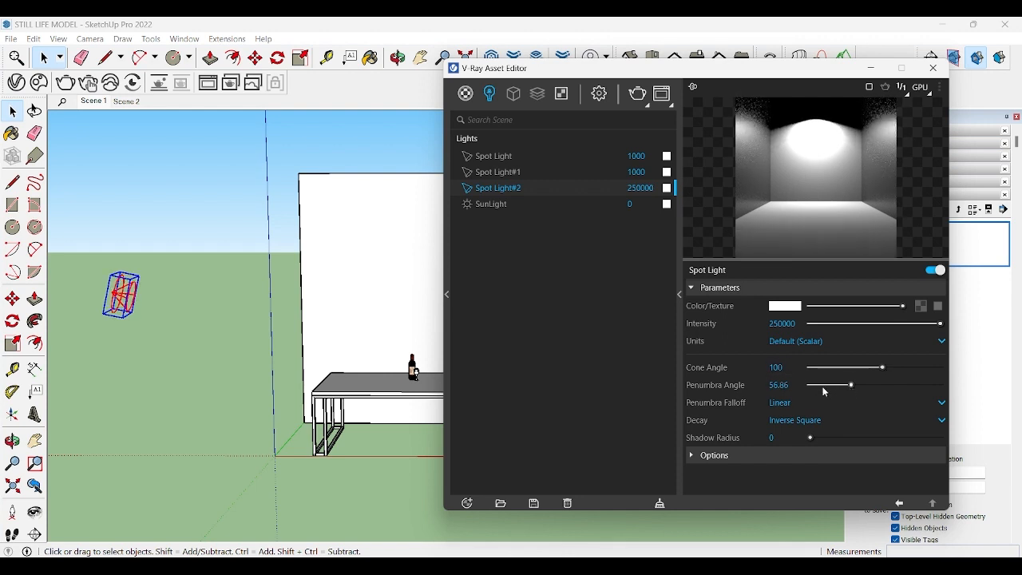
double_click(776, 386)
type("50")
key("Return")
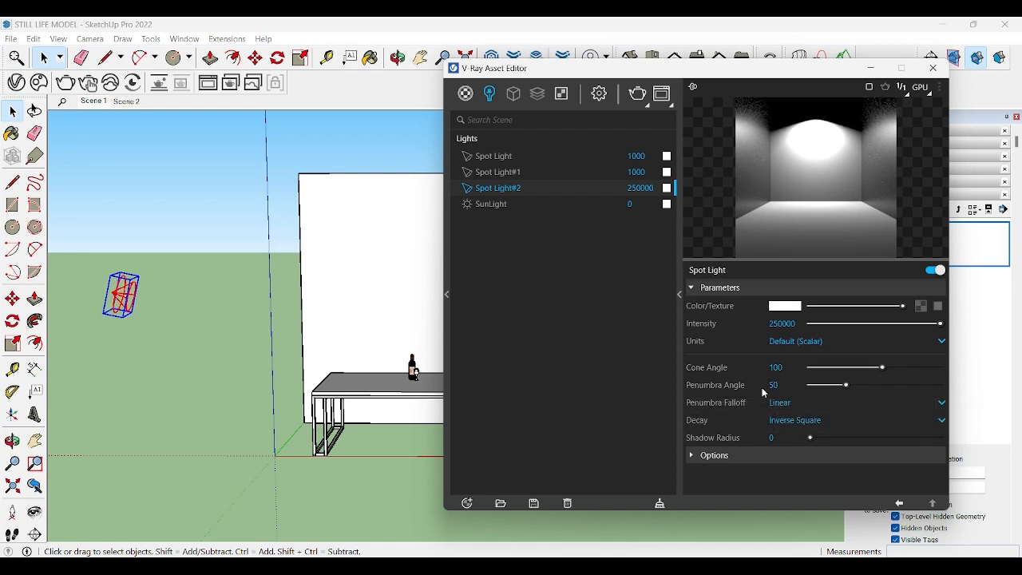
Step: Set the intensity of the first spot light, Spot Light, to 70000 in the V-Ray Asset Editor
left_click_drag(613, 68, 129, 90)
left_click(513, 344)
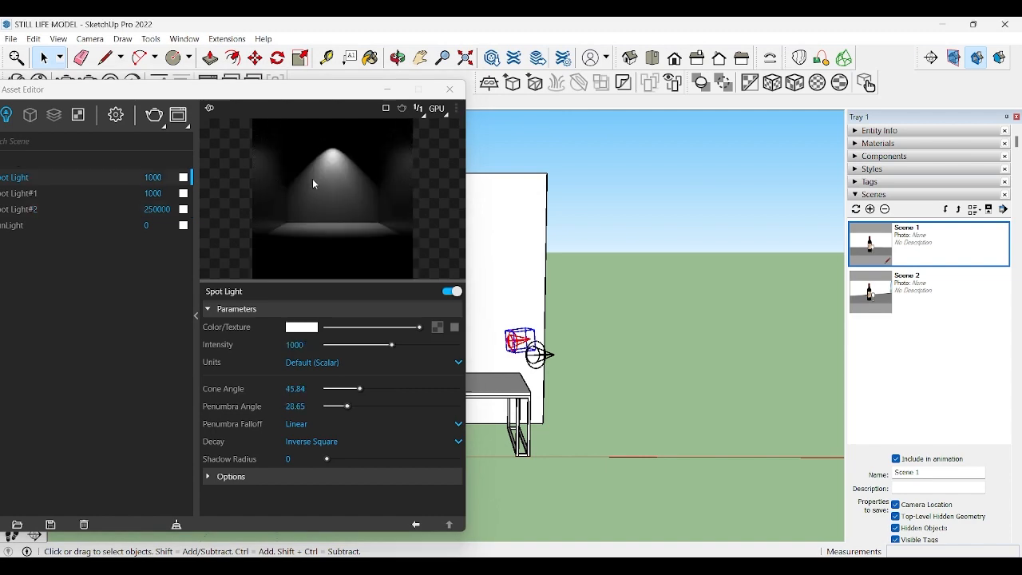
left_click_drag(335, 94, 660, 106)
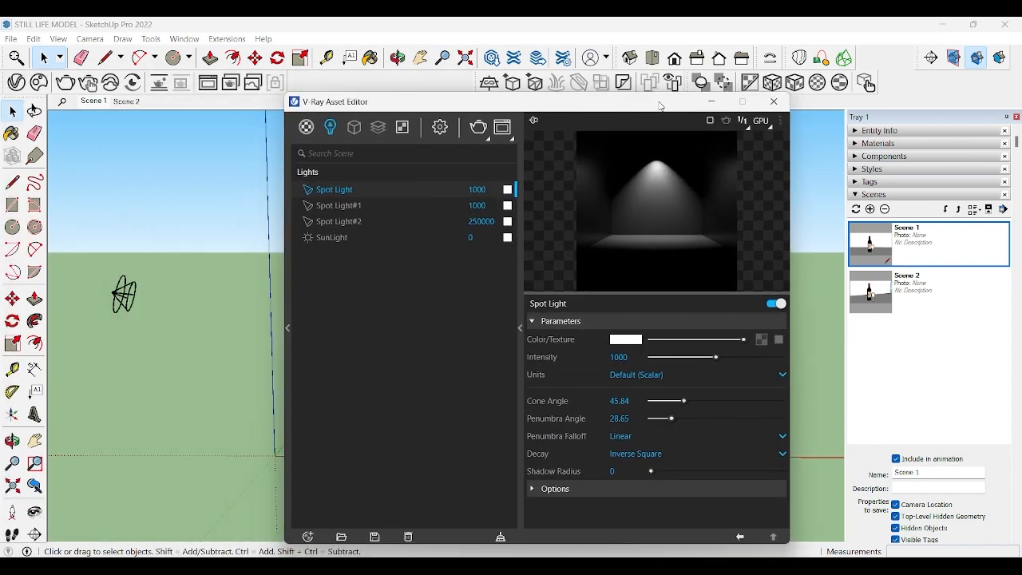
double_click(468, 191)
type("70000")
key("Return")
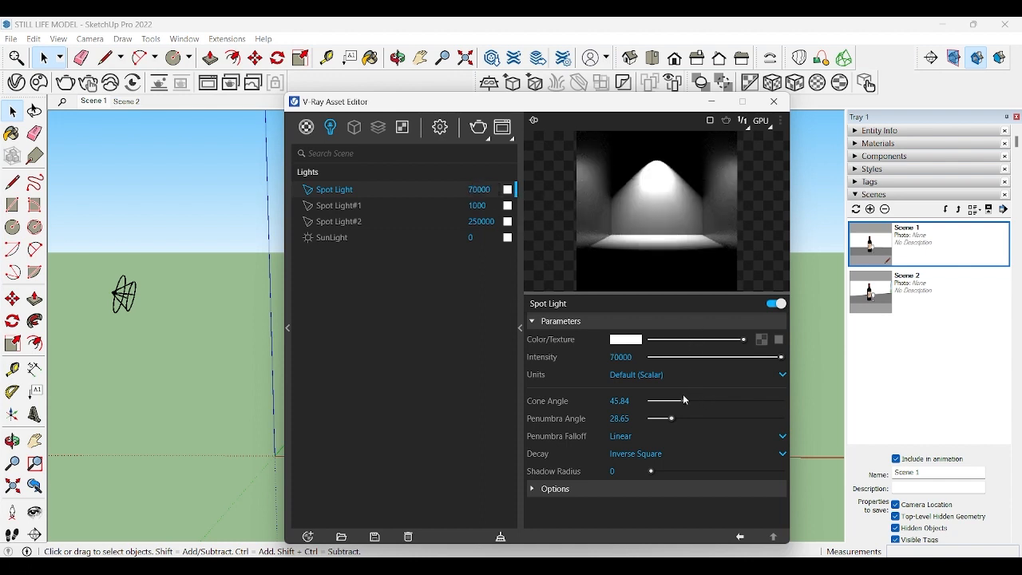
Step: Set the intensity of the neighbouring Spot Light#1 to 50000
left_click_drag(623, 126, 292, 123)
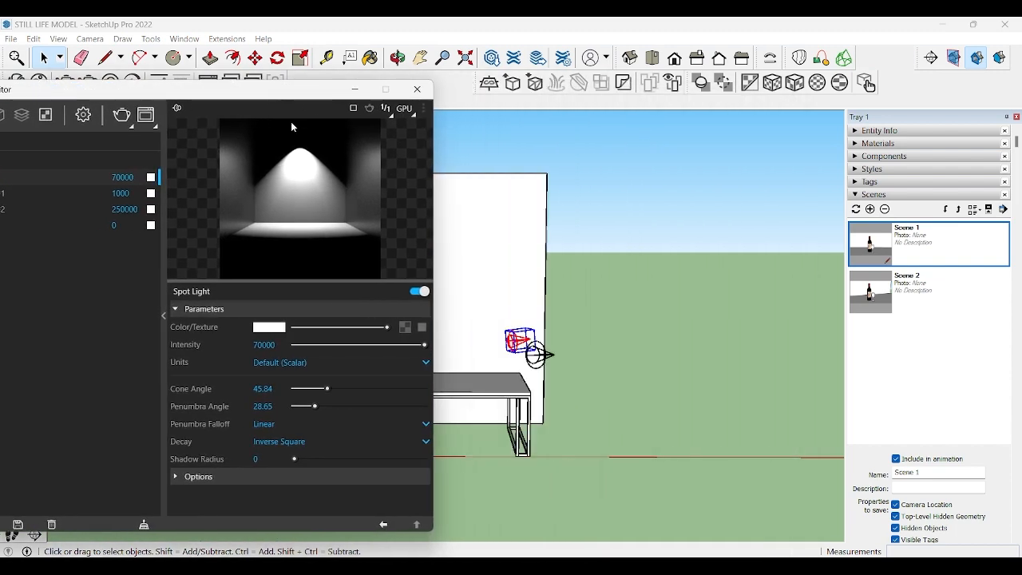
left_click(541, 355)
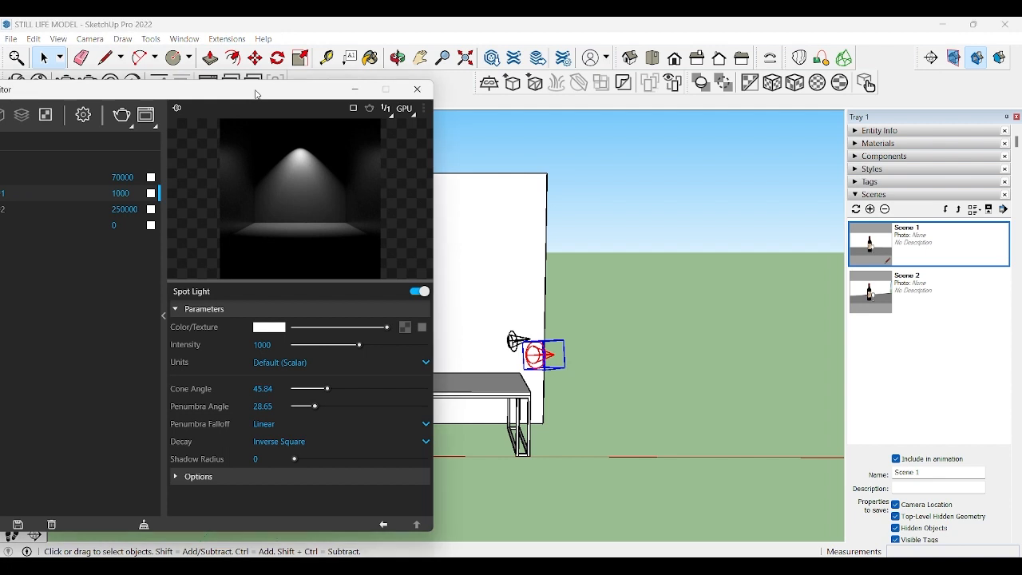
left_click_drag(255, 94, 326, 93)
left_click_drag(205, 195, 166, 192)
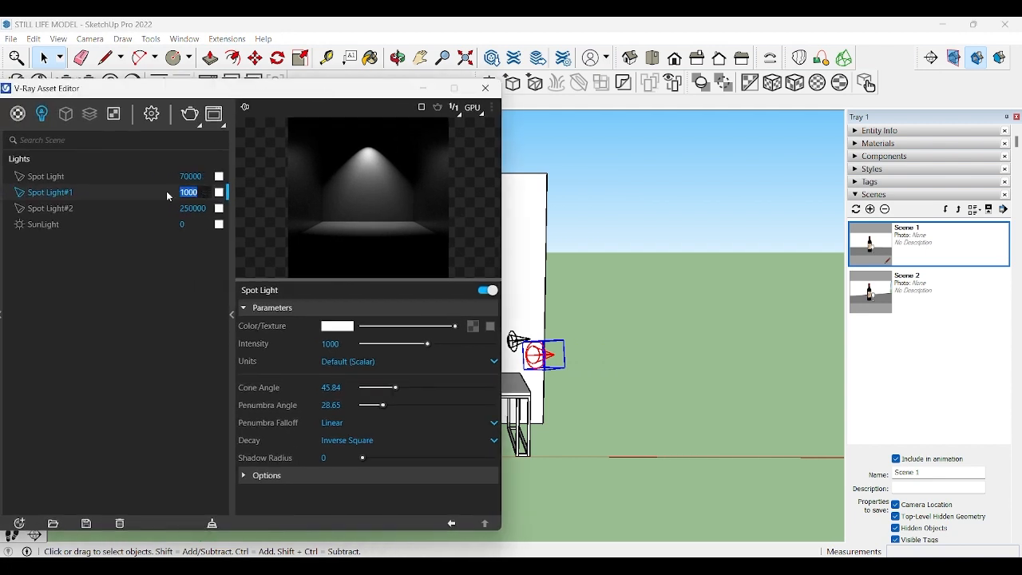
type("50000")
key("BackSpace")
key("Return")
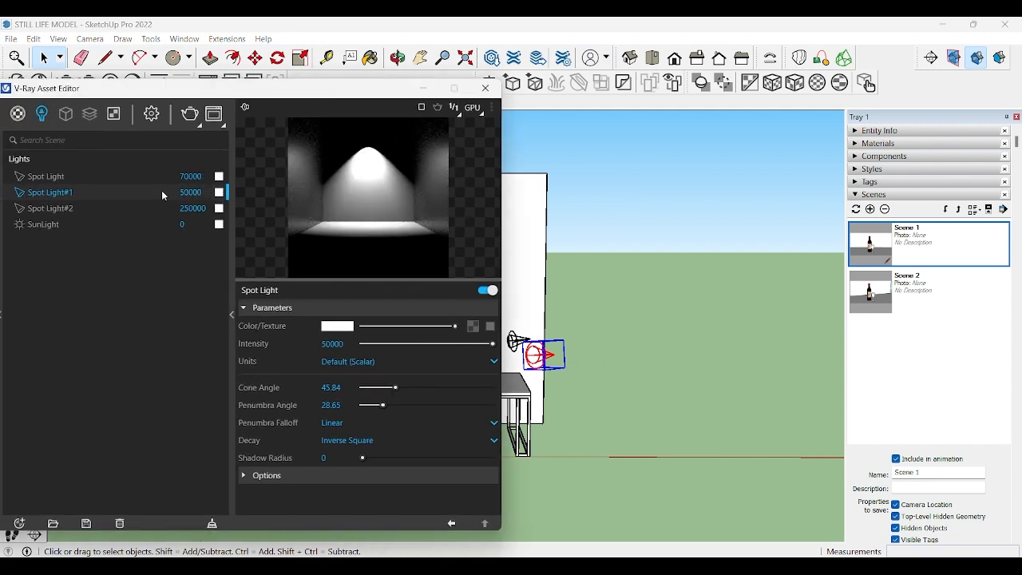
Step: Set the V-Ray render quality to Low+ and turn on Material Override in the render settings
left_click(423, 88)
scroll(459, 357, "up", 5)
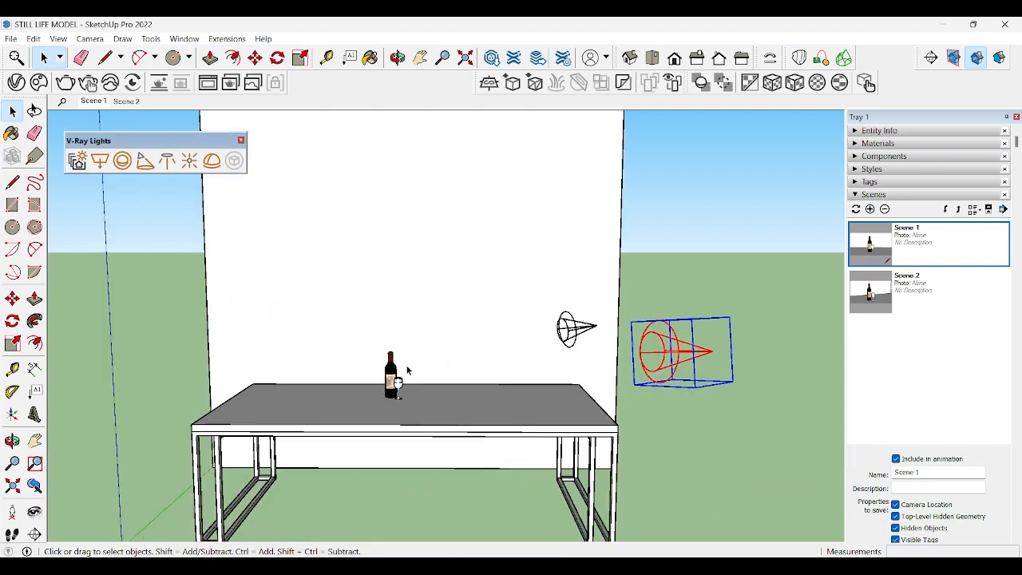
left_click(931, 249)
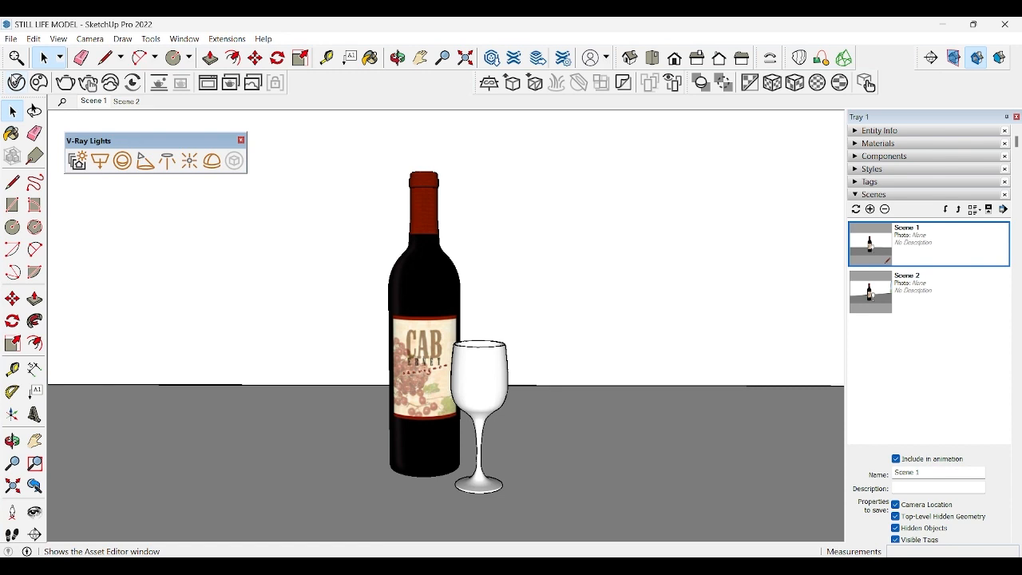
left_click(866, 84)
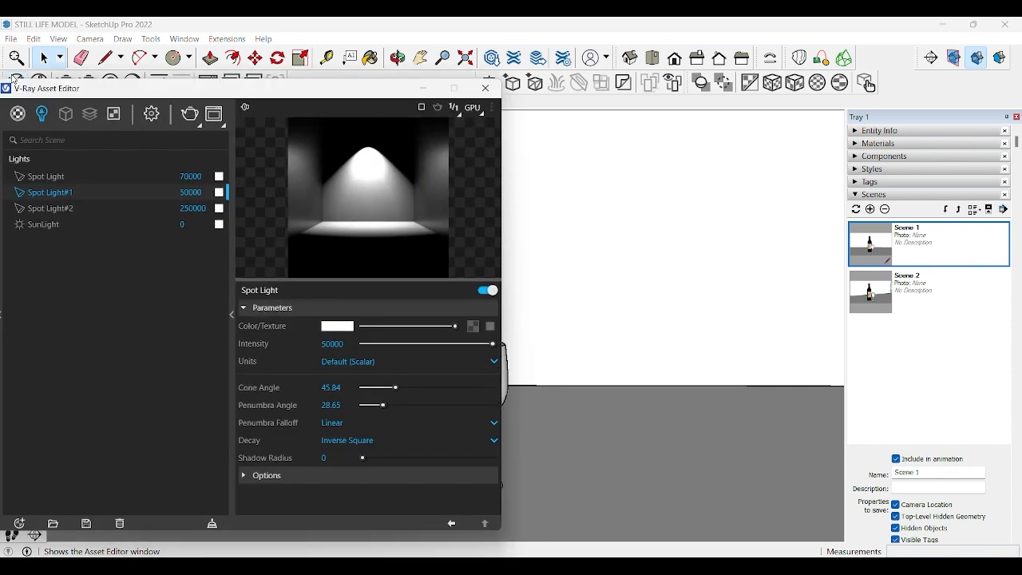
left_click(151, 114)
left_click_drag(162, 90, 351, 69)
left_click_drag(359, 185, 349, 186)
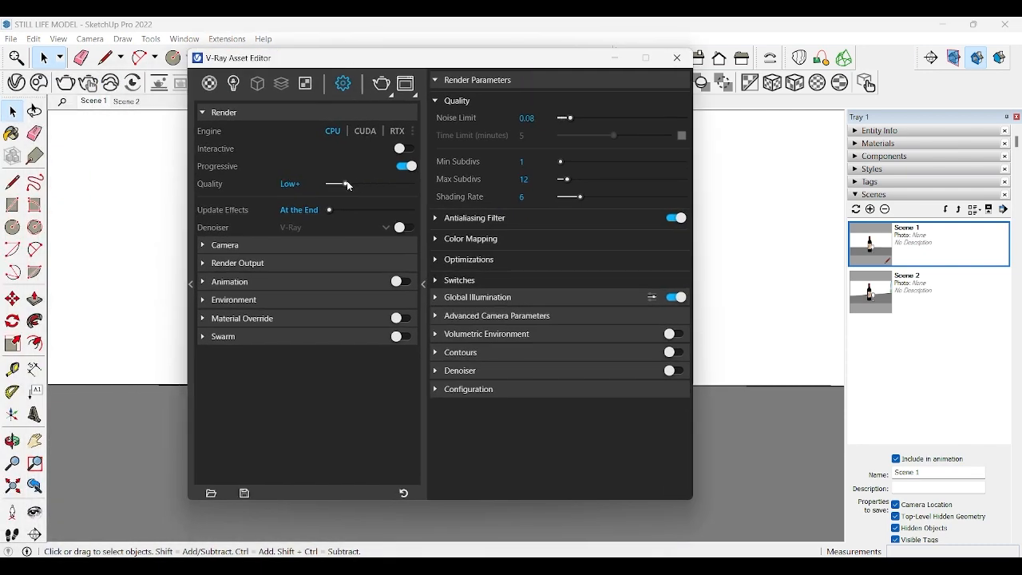
left_click(288, 265)
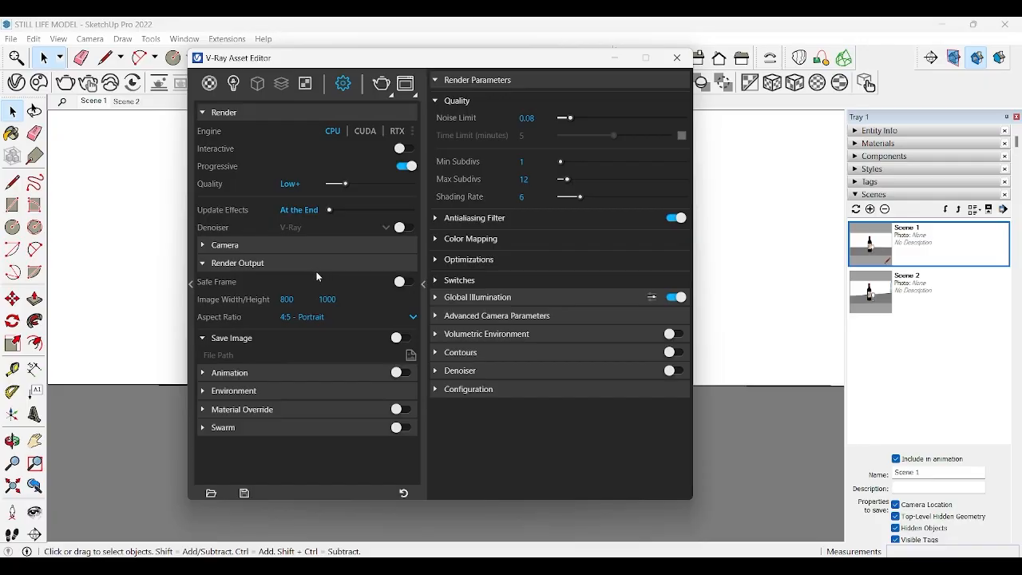
left_click(404, 410)
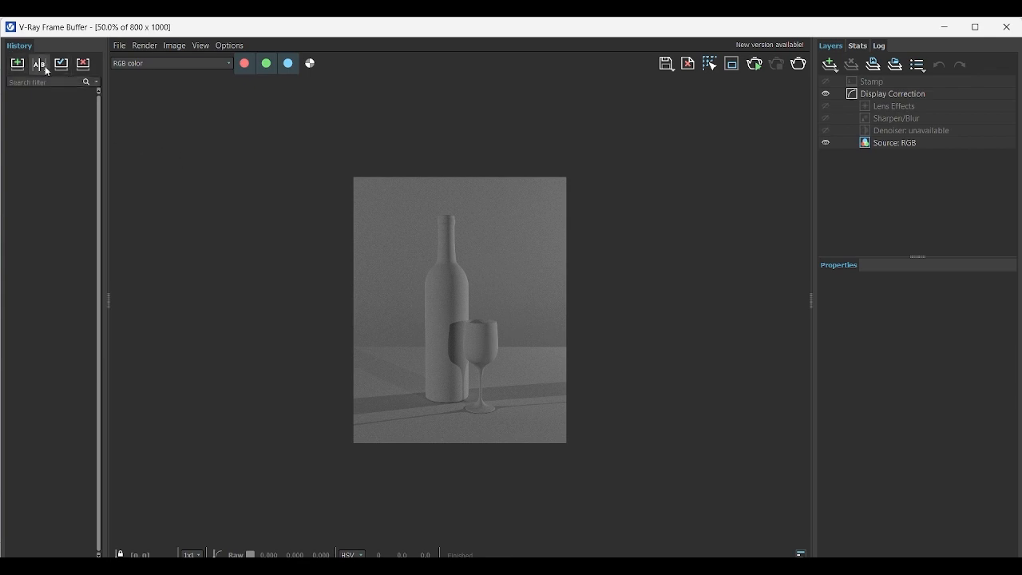
Step: Save the override render to the frame buffer history, make sure history is enabled in the VFB settings, and close the V-Ray windows
left_click(18, 65)
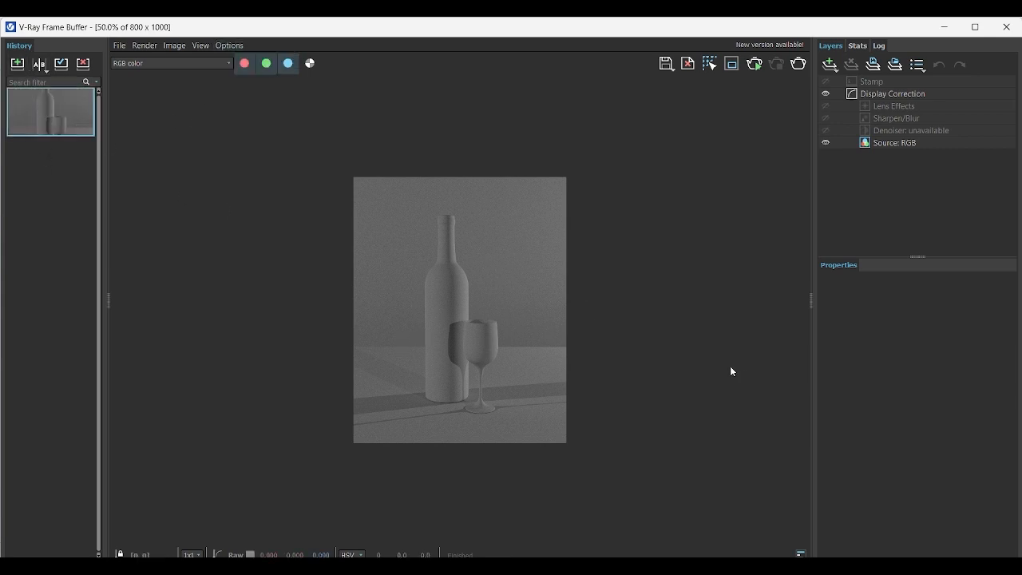
left_click(230, 46)
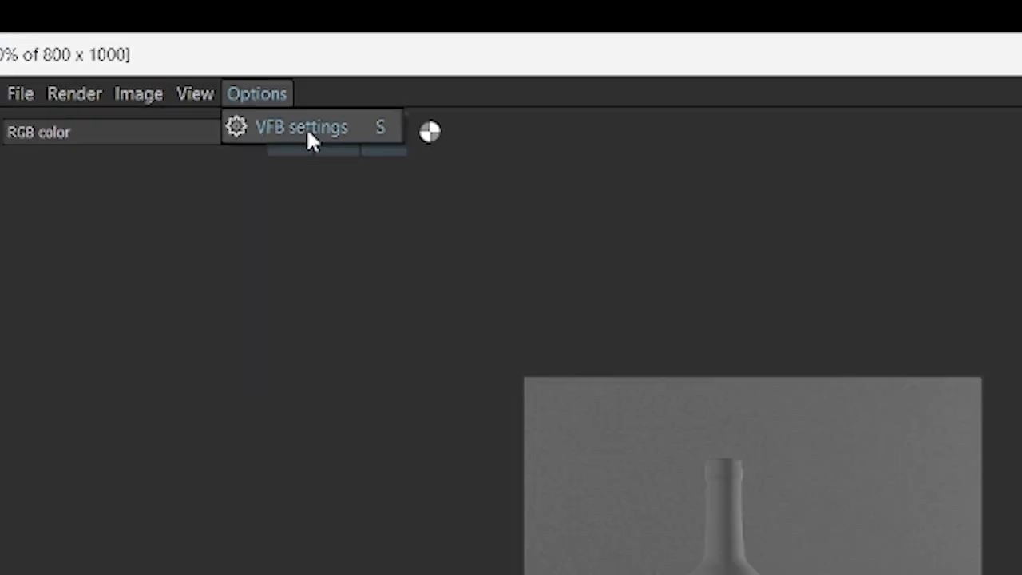
left_click(390, 234)
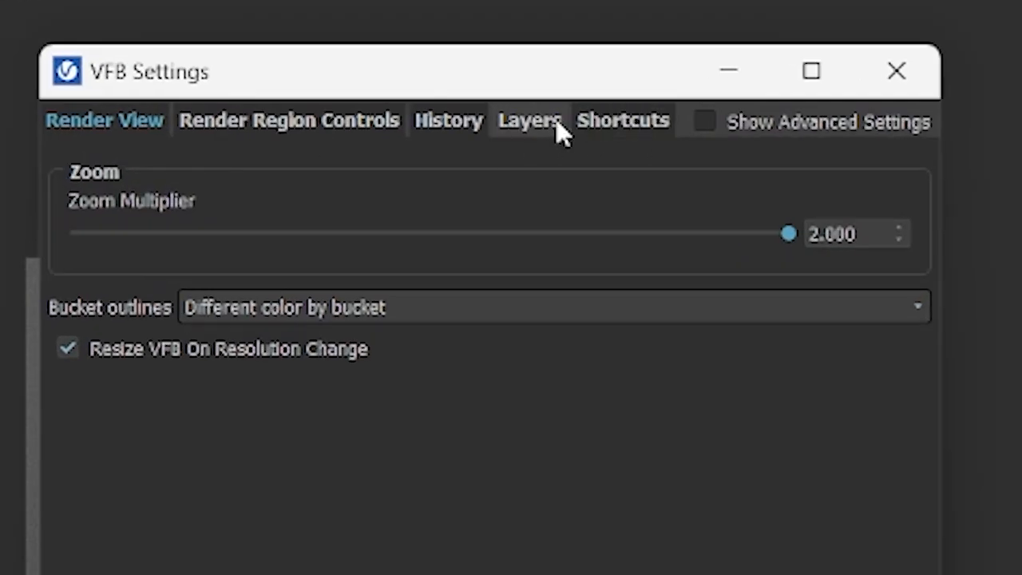
left_click(478, 122)
left_click(65, 163)
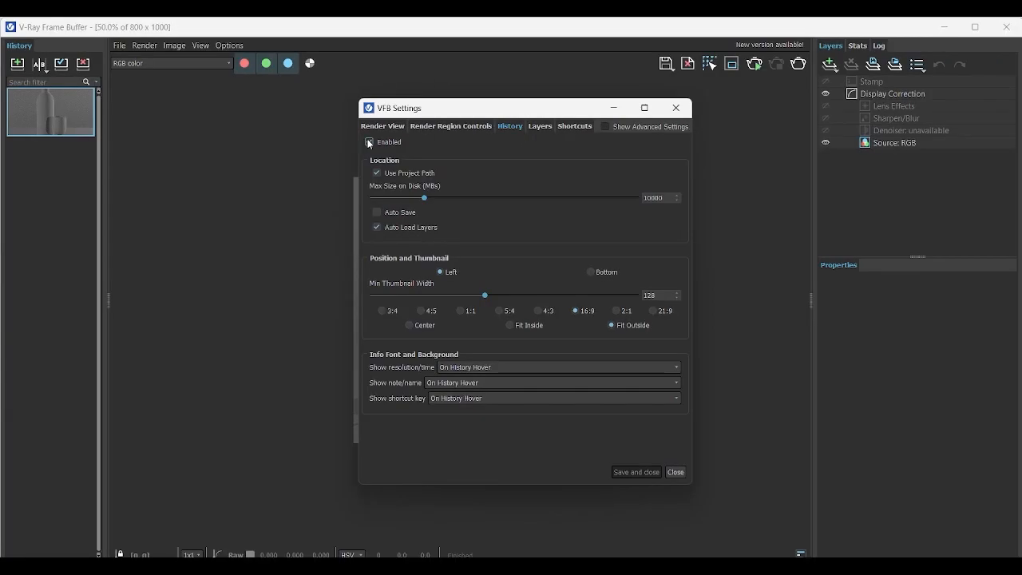
left_click(369, 143)
left_click(633, 471)
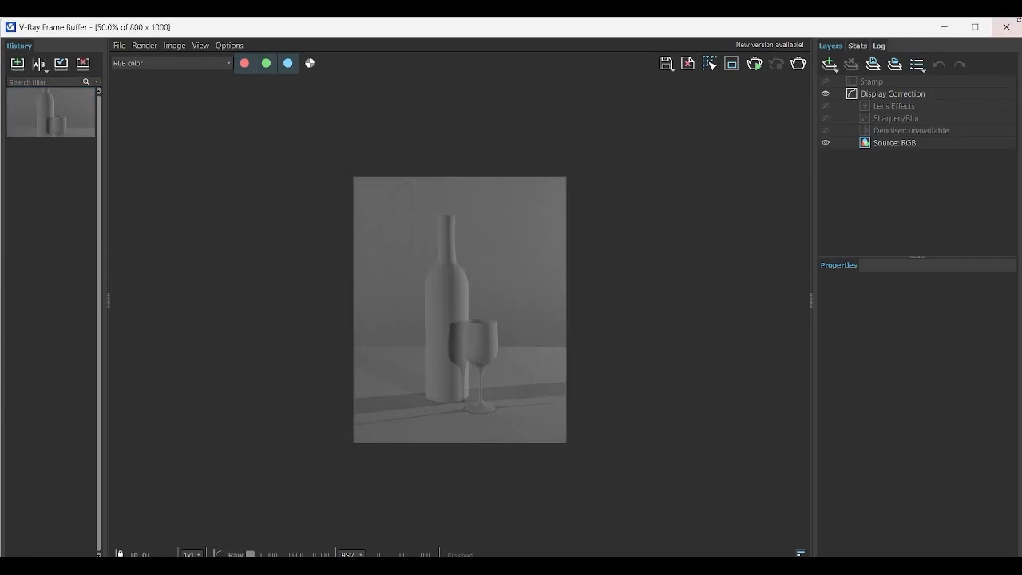
left_click(1007, 27)
left_click(680, 63)
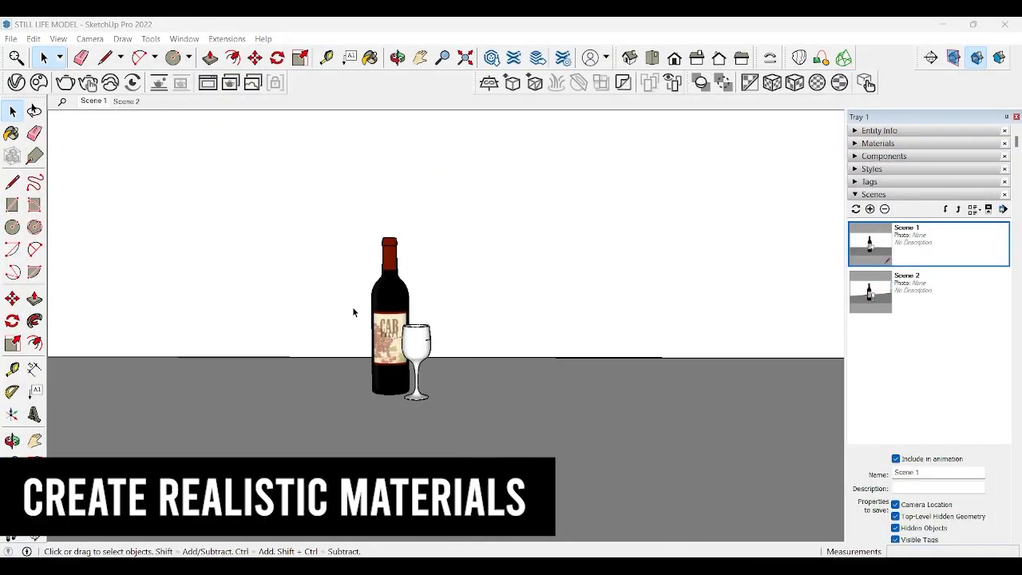
Step: Open the Chaos Cosmos browser and list its Wood materials
middle_click_drag(352, 307, 378, 359)
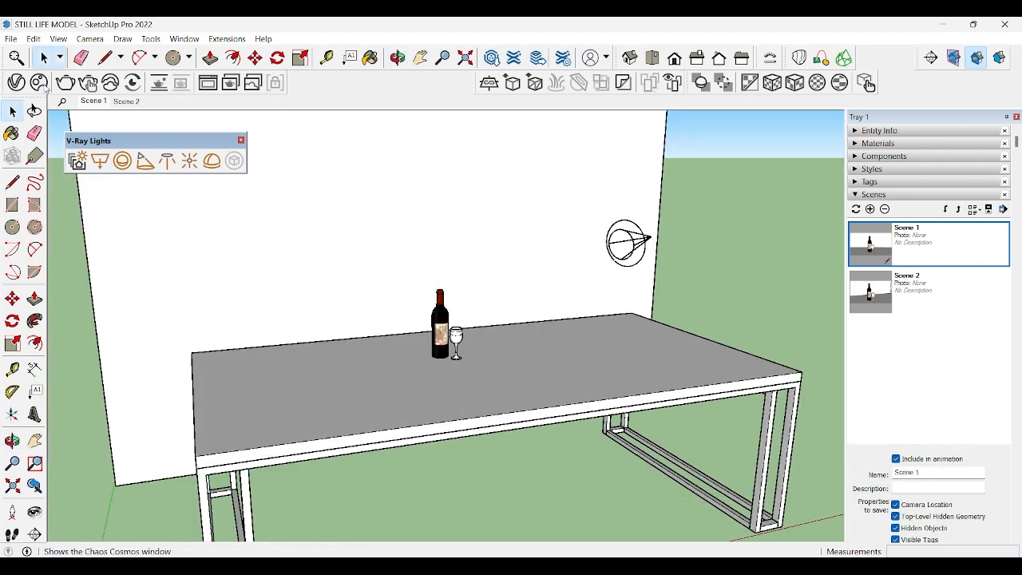
left_click(44, 86)
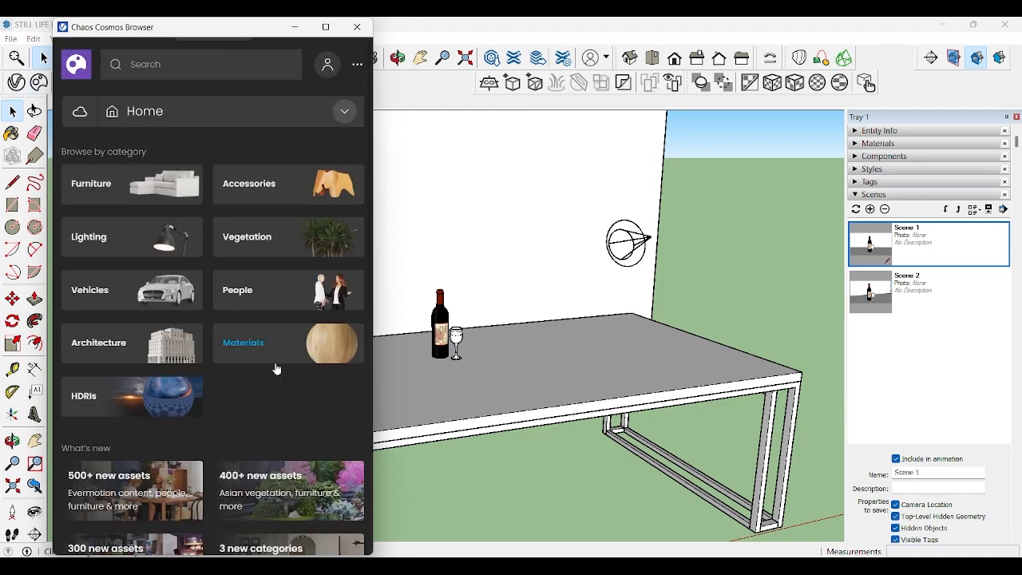
scroll(240, 424, "down", 5)
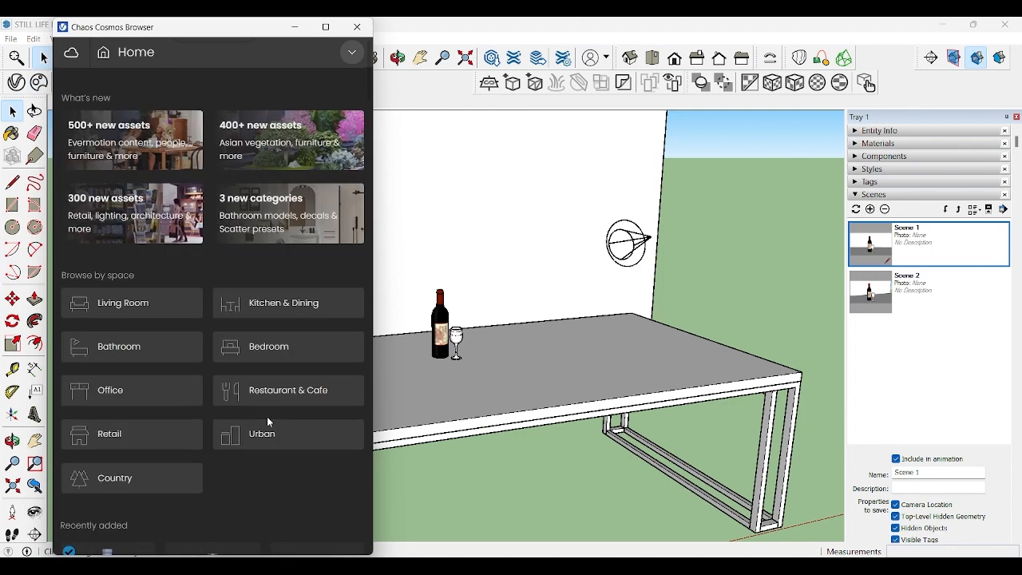
scroll(267, 416, "up", 5)
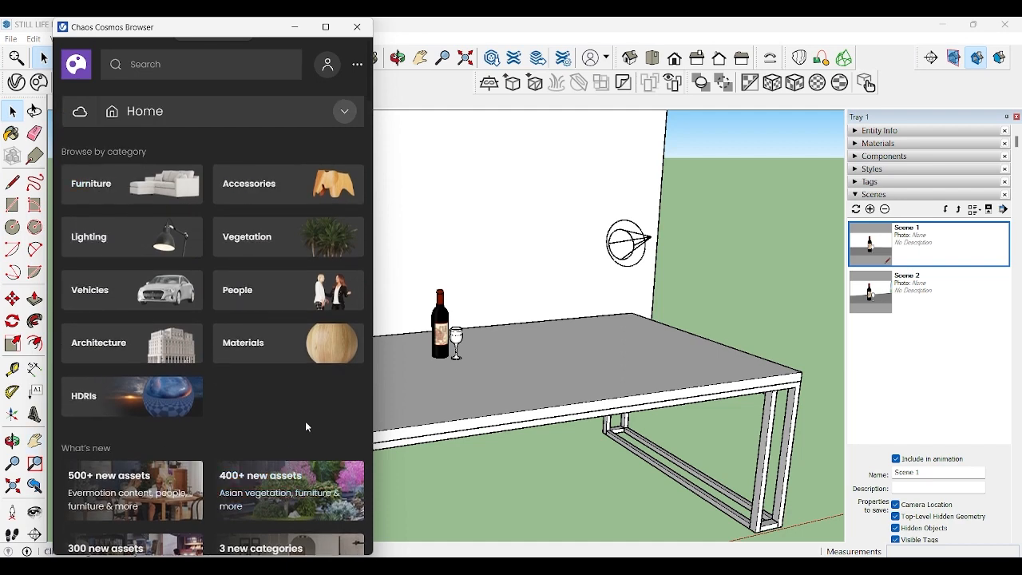
left_click(264, 343)
left_click(345, 110)
scroll(196, 437, "down", 3)
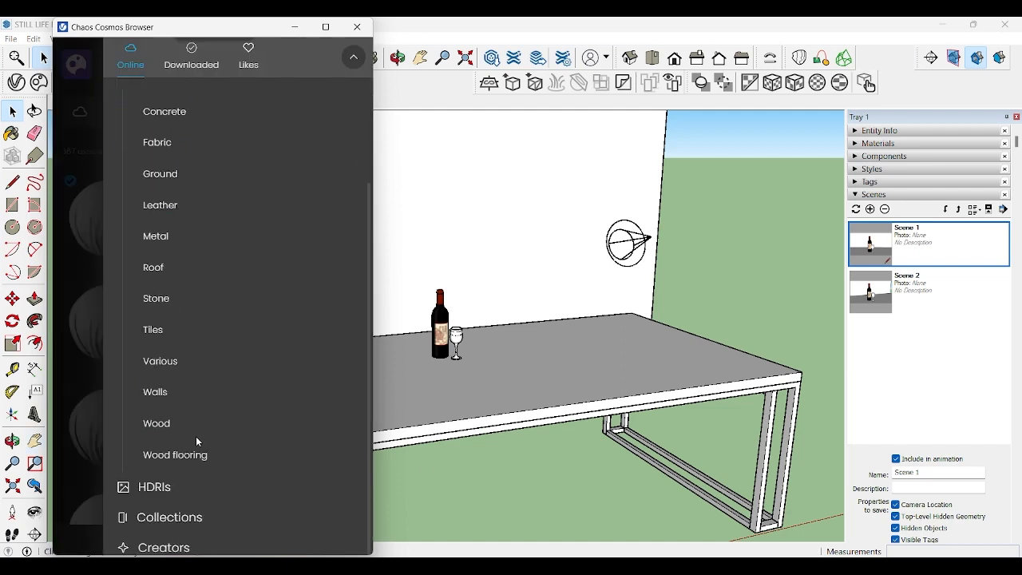
left_click(196, 436)
scroll(318, 457, "down", 5)
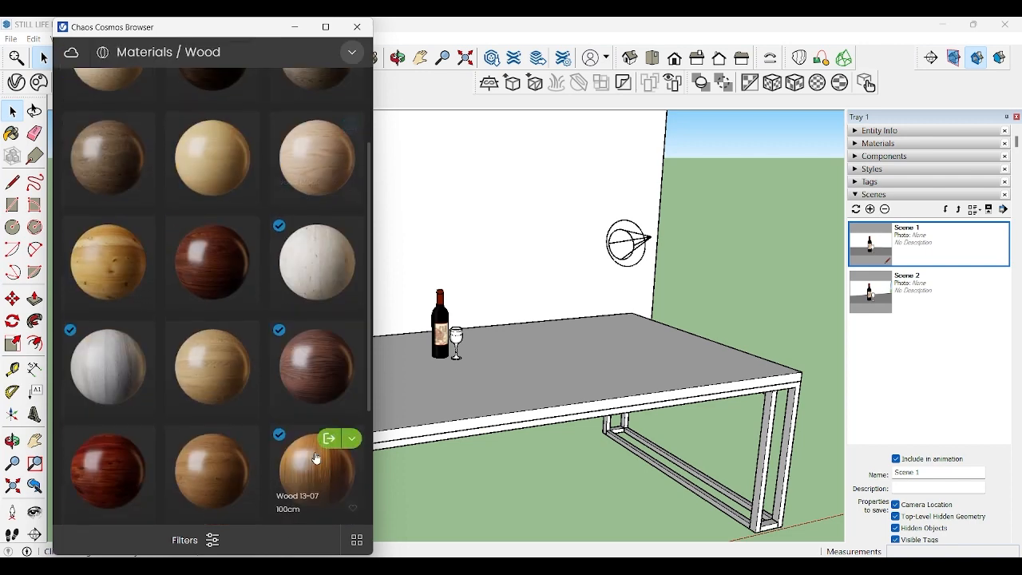
Step: Import the Wood 13-07 100cm material from Chaos Cosmos into the model
left_click(289, 361)
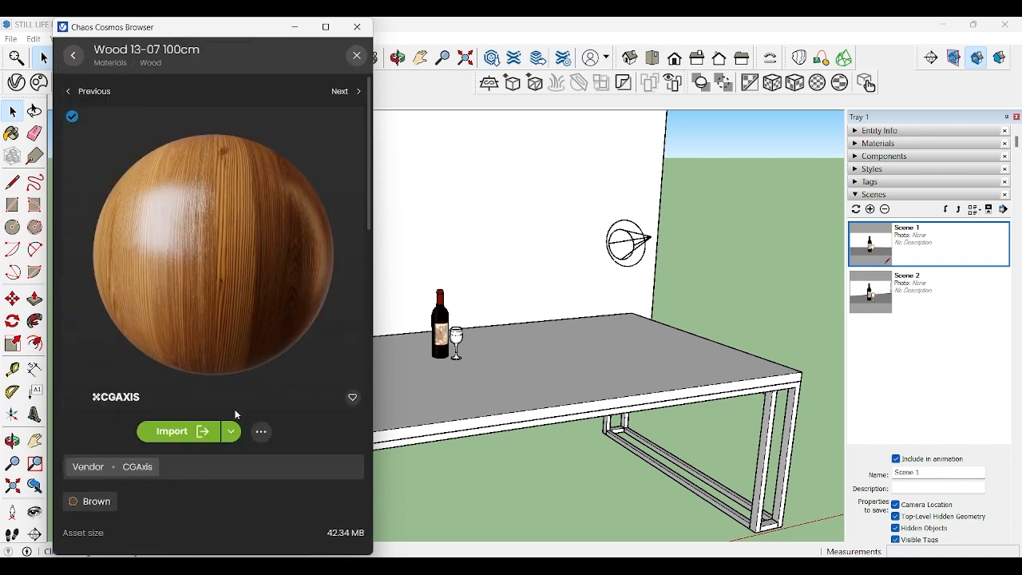
scroll(232, 368, "down", 3)
scroll(232, 368, "up", 3)
left_click(188, 429)
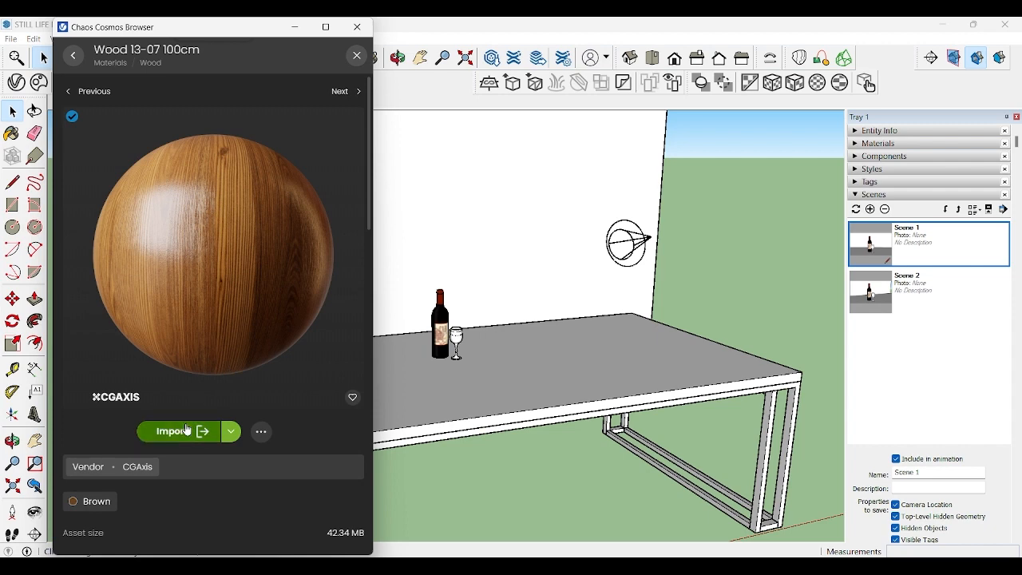
Step: Paint the tabletop with the imported Wood 13-07 100cm material from the model's own materials
scroll(802, 344, "up", 1)
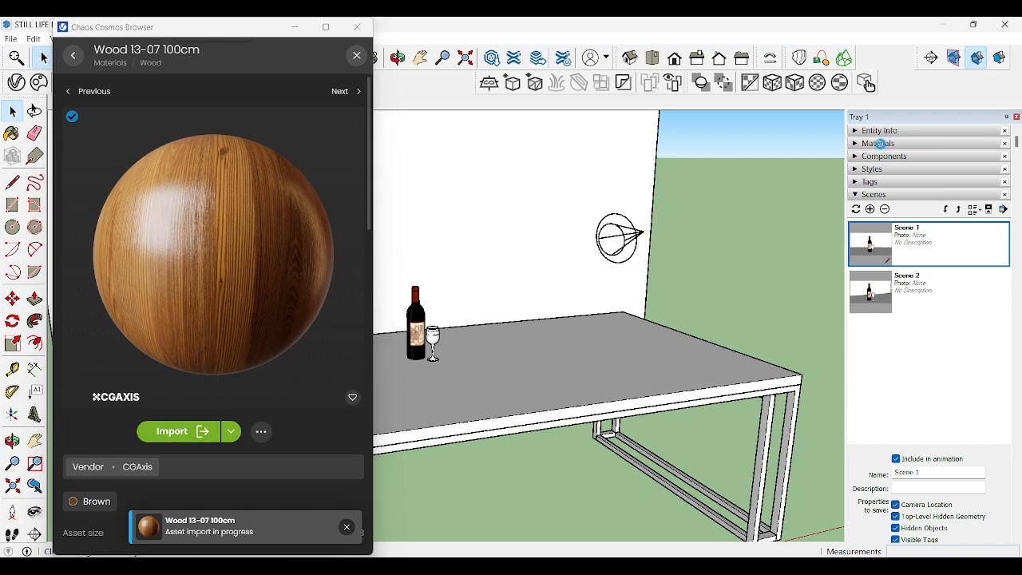
left_click(882, 144)
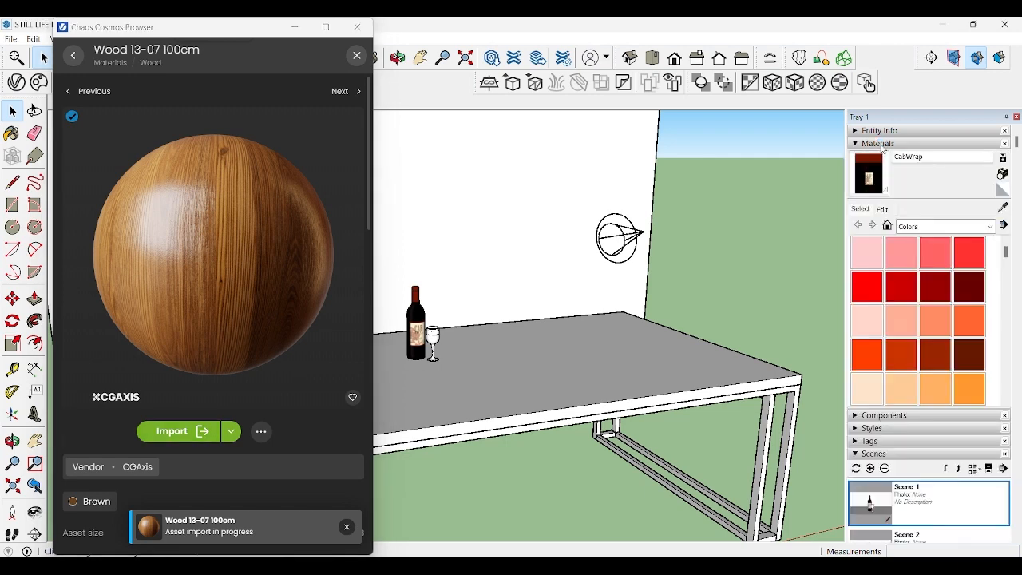
left_click(888, 226)
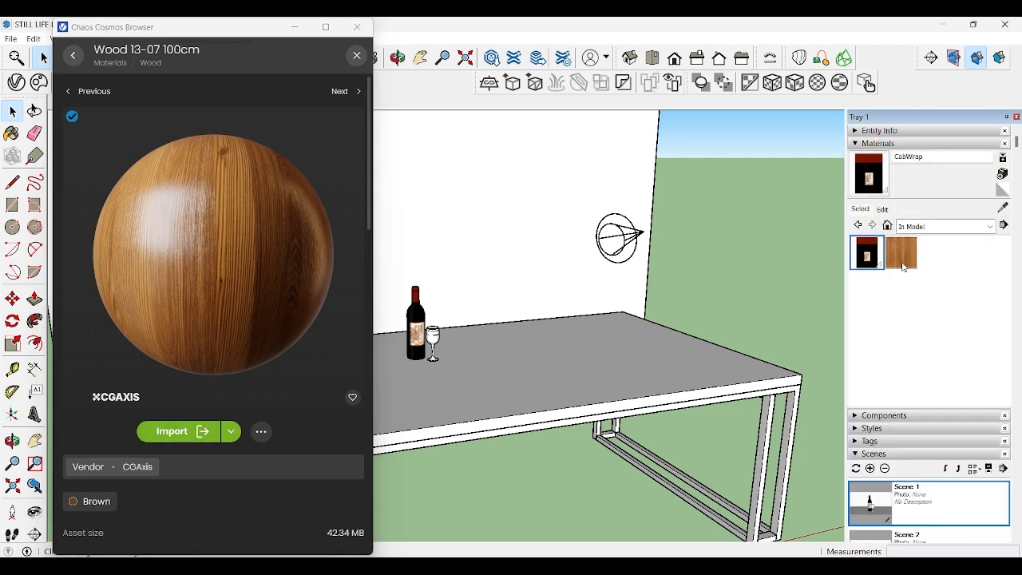
left_click(903, 256)
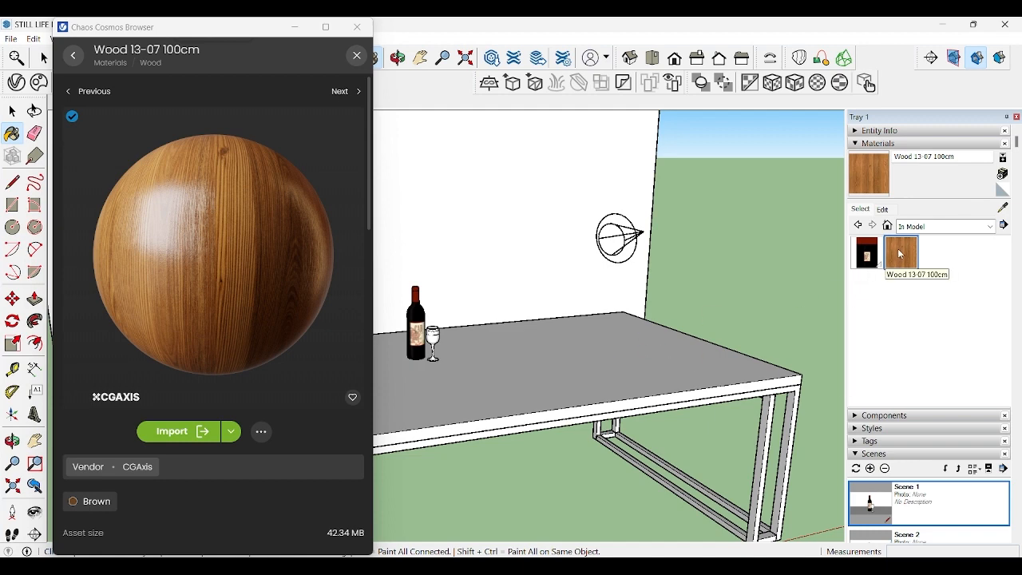
left_click(566, 354)
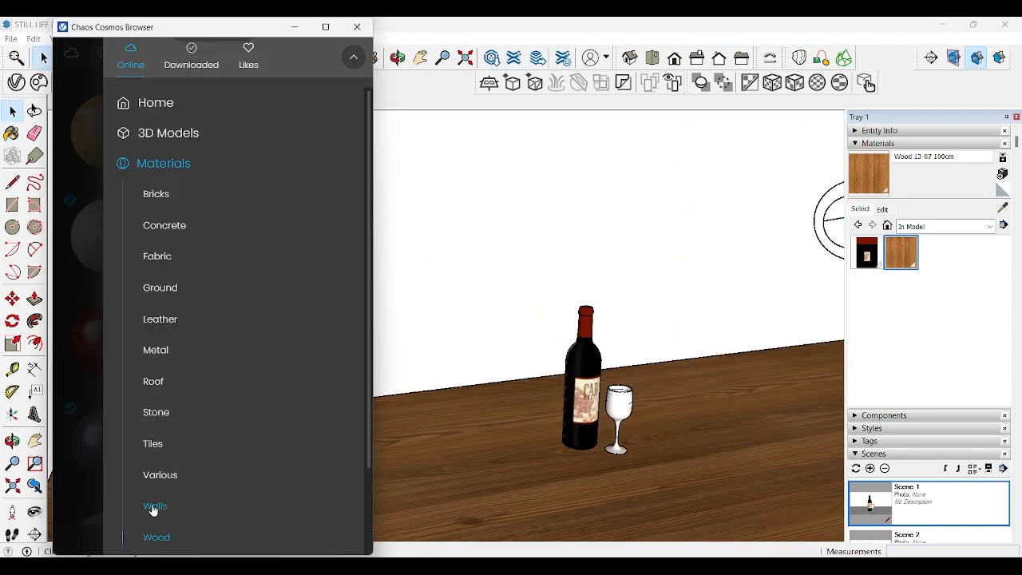
Step: Cover the backdrop wall with the Wall Stucco White 21-97 150cm material from Chaos Cosmos and darken its colour to a mid grey
left_click(155, 505)
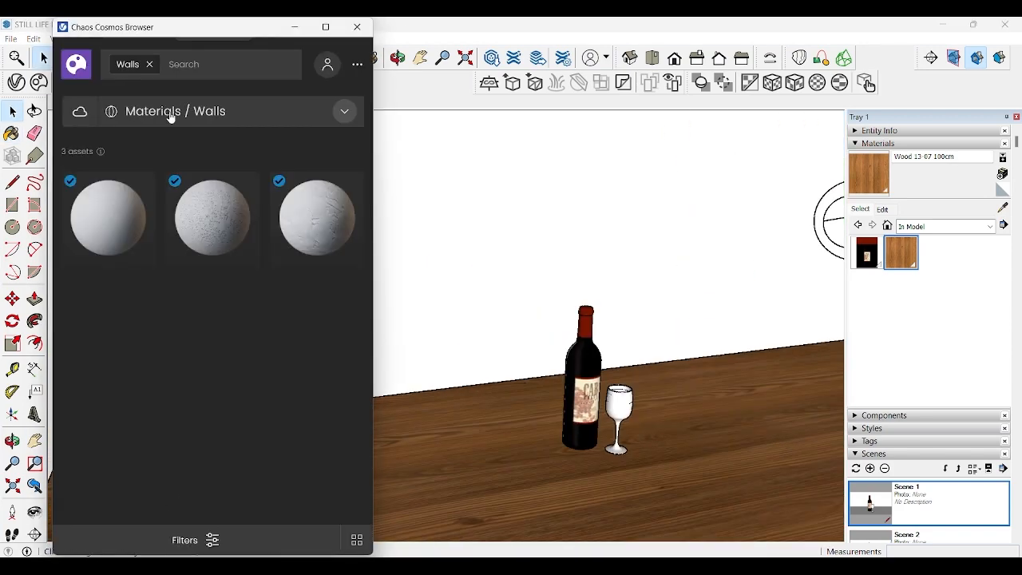
left_click(125, 221)
left_click(172, 431)
left_click(594, 194)
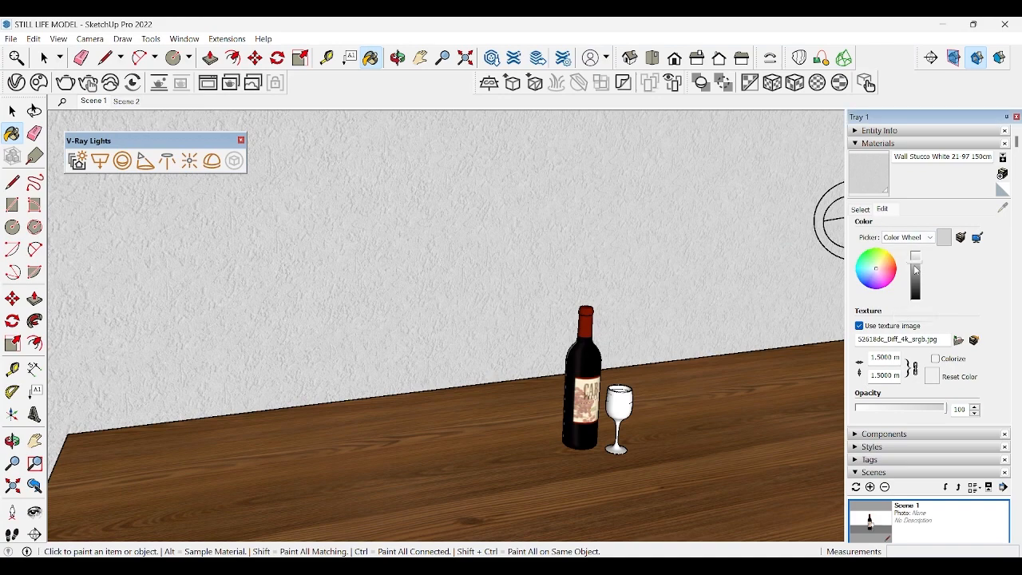
left_click_drag(915, 267, 916, 273)
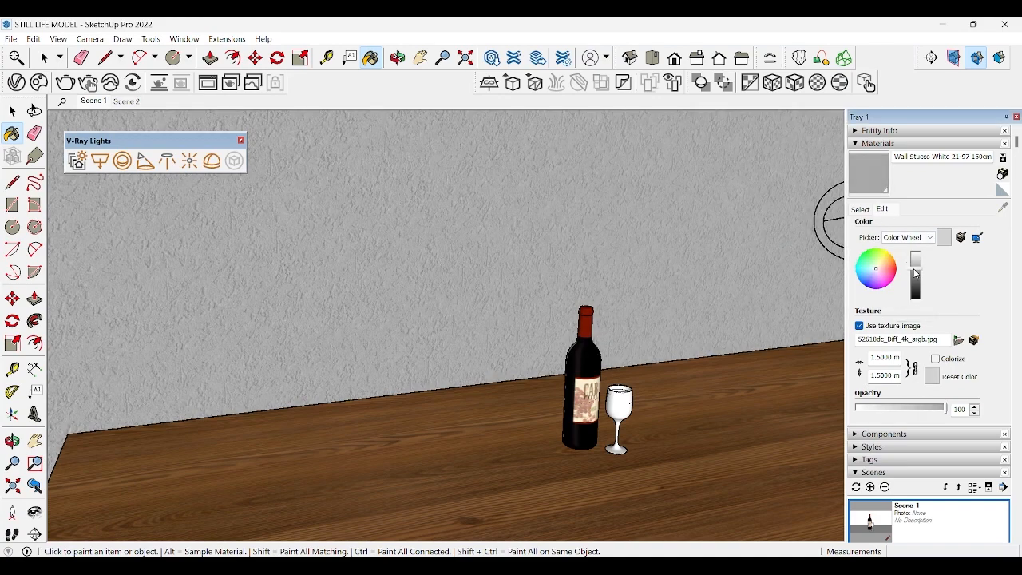
Step: Set the texture size of the backdrop wall's stucco material to 0.8 m
double_click(892, 359)
type(".8")
key("Tab")
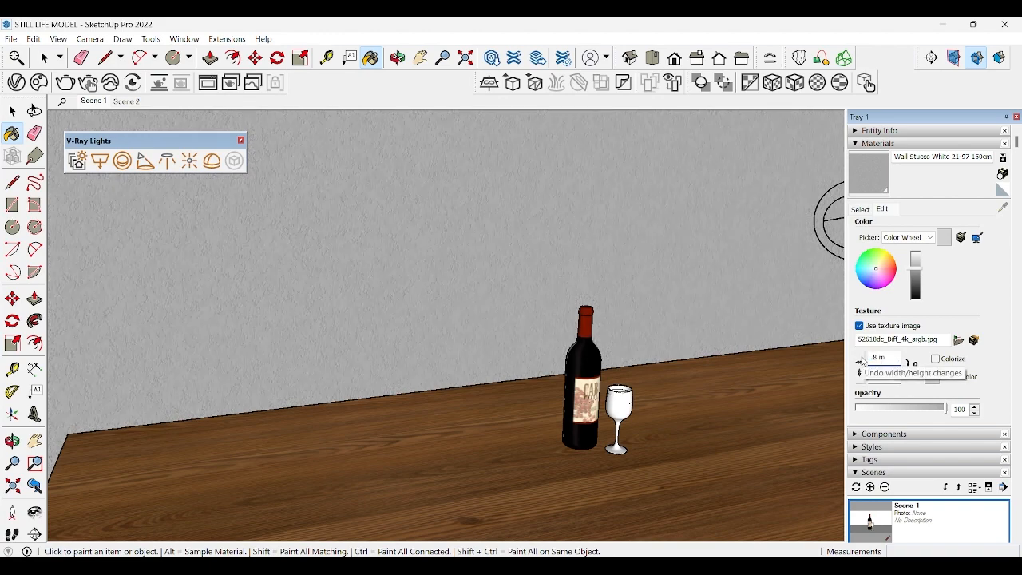
scroll(445, 349, "down", 4)
left_click(44, 58)
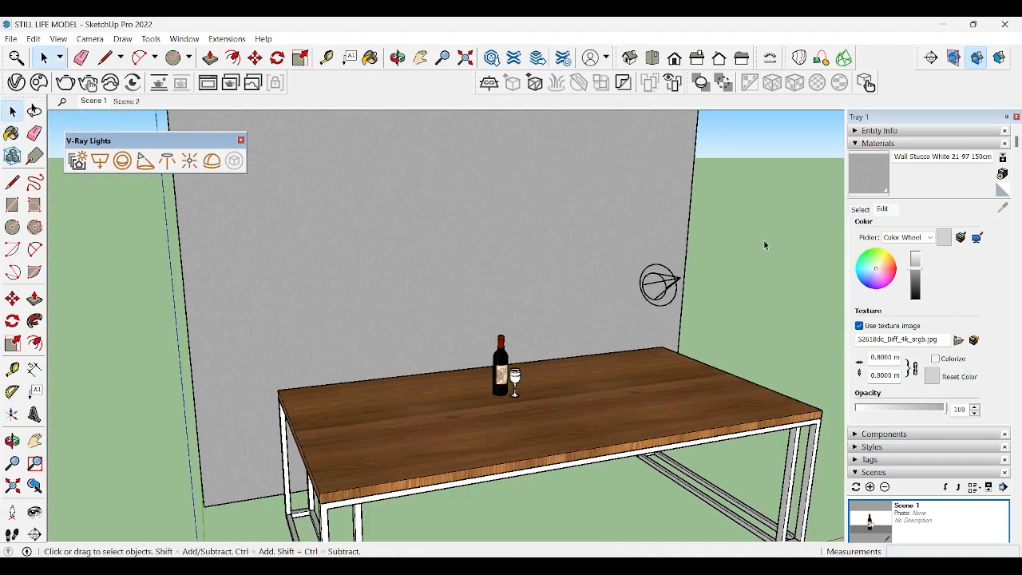
Step: Paint the wine glass with Translucent Glass Gray from the Glass and Mirrors materials
scroll(651, 310, "up", 5)
middle_click_drag(344, 338, 503, 276, "shift")
scroll(514, 381, "up", 4)
scroll(513, 381, "down", 2)
middle_click_drag(514, 381, 513, 315, "shift")
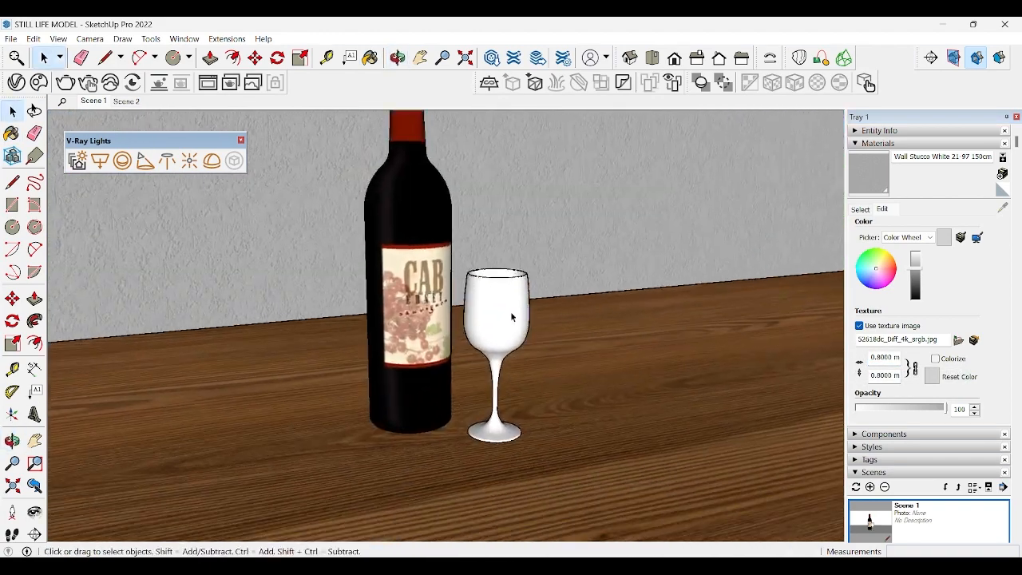
left_click(514, 315)
left_click(859, 210)
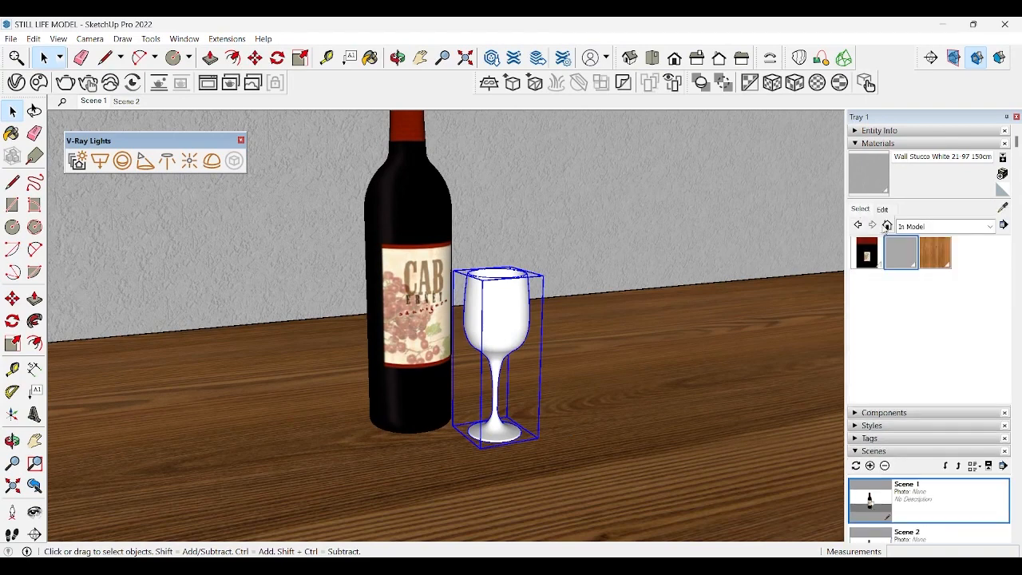
left_click(948, 226)
left_click(918, 326)
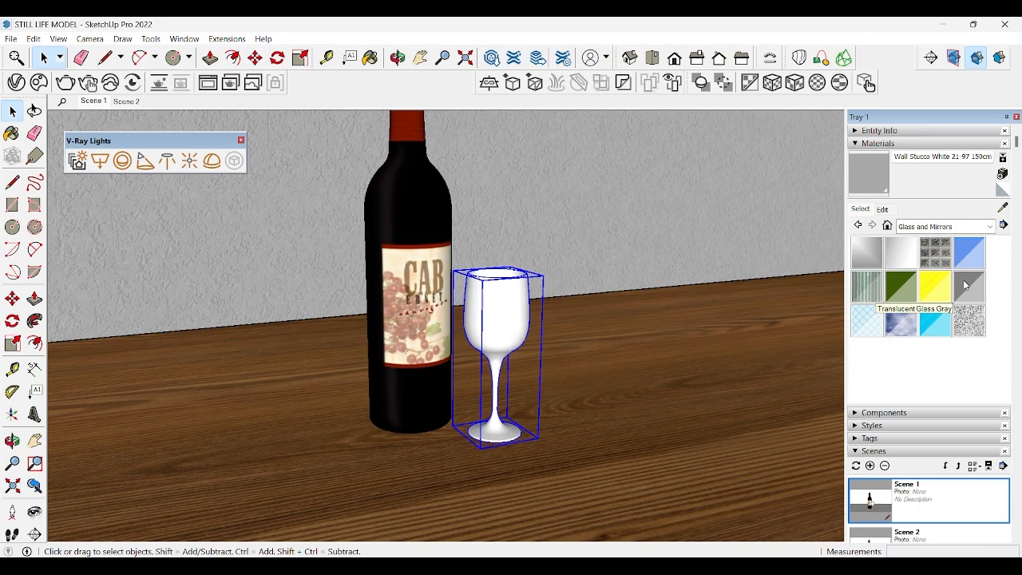
left_click(967, 285)
left_click(530, 302)
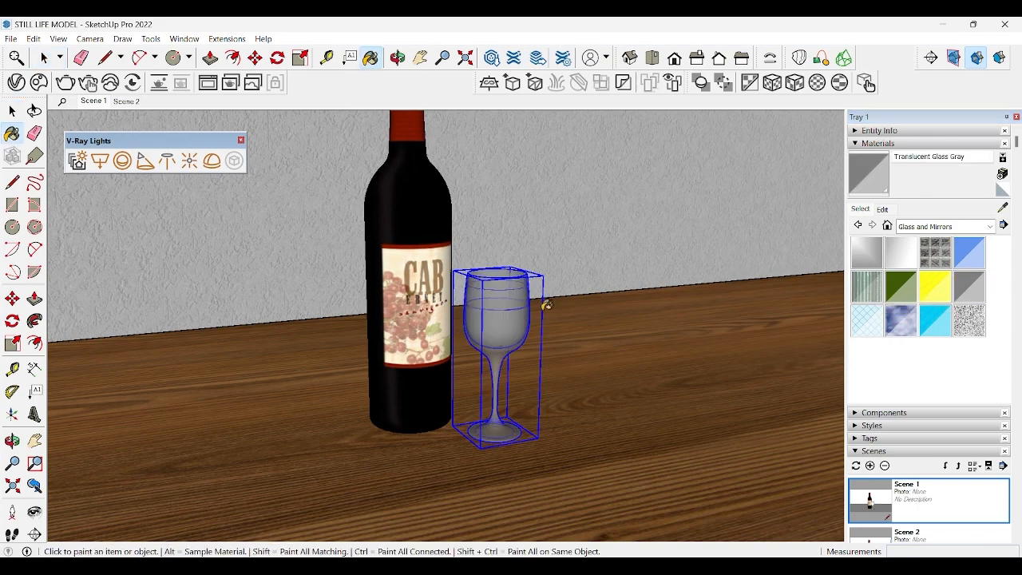
Step: Lighten the colour of the Translucent Glass Gray material to white
key("space")
middle_click_drag(506, 323, 376, 327, "shift")
scroll(458, 343, "down", 3)
left_click(883, 209)
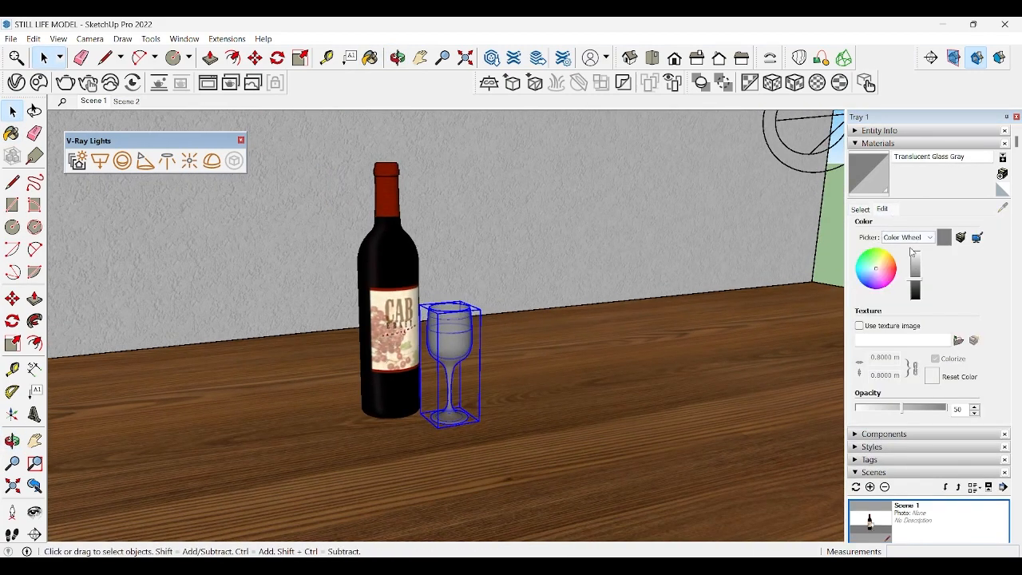
left_click(914, 252)
middle_click_drag(548, 290, 655, 467)
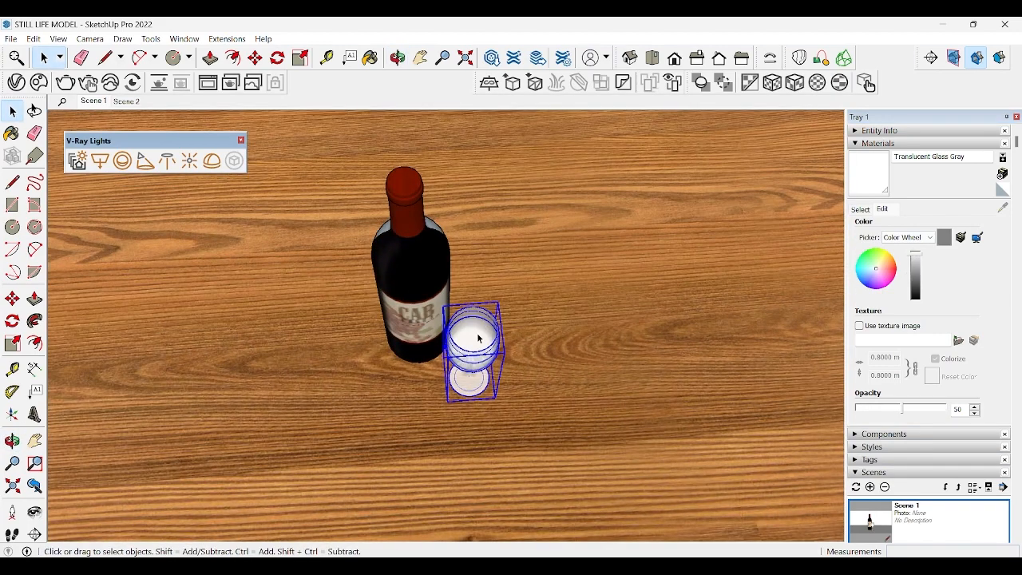
Step: Inside the glass group, paint the wine volume with the dark red Color A08 from the Colors library
double_click(479, 340)
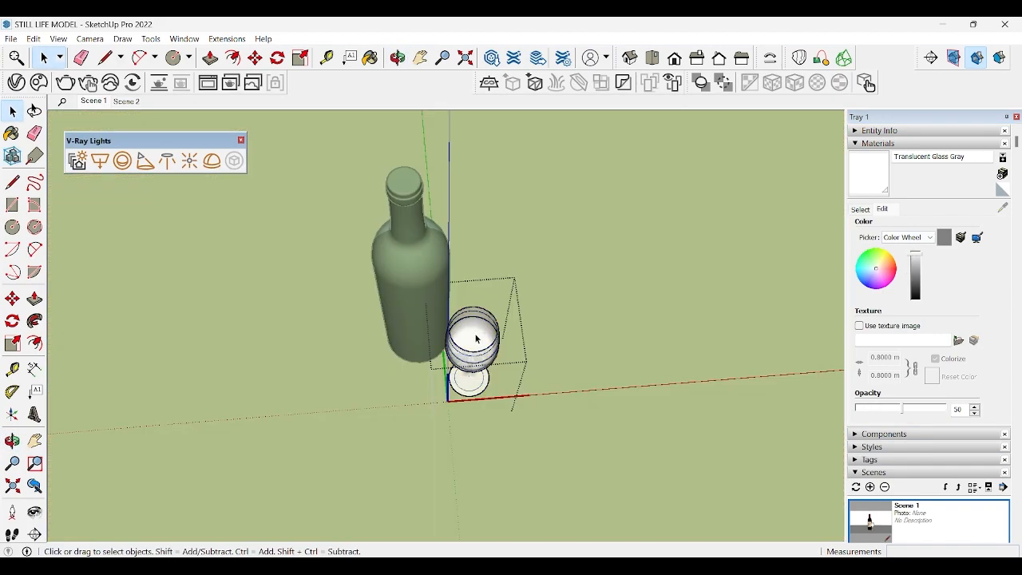
left_click(861, 209)
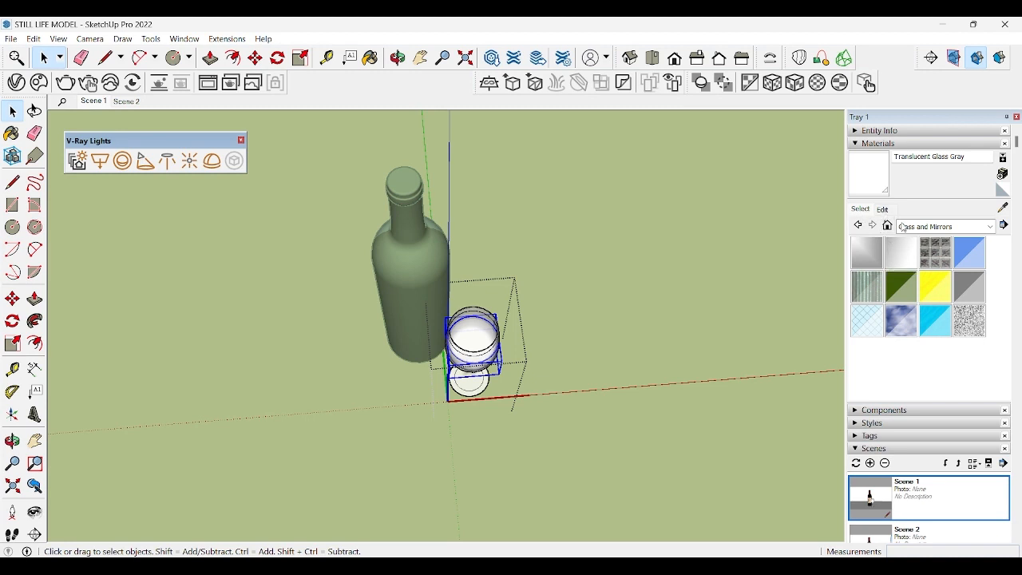
left_click(904, 228)
left_click(928, 273)
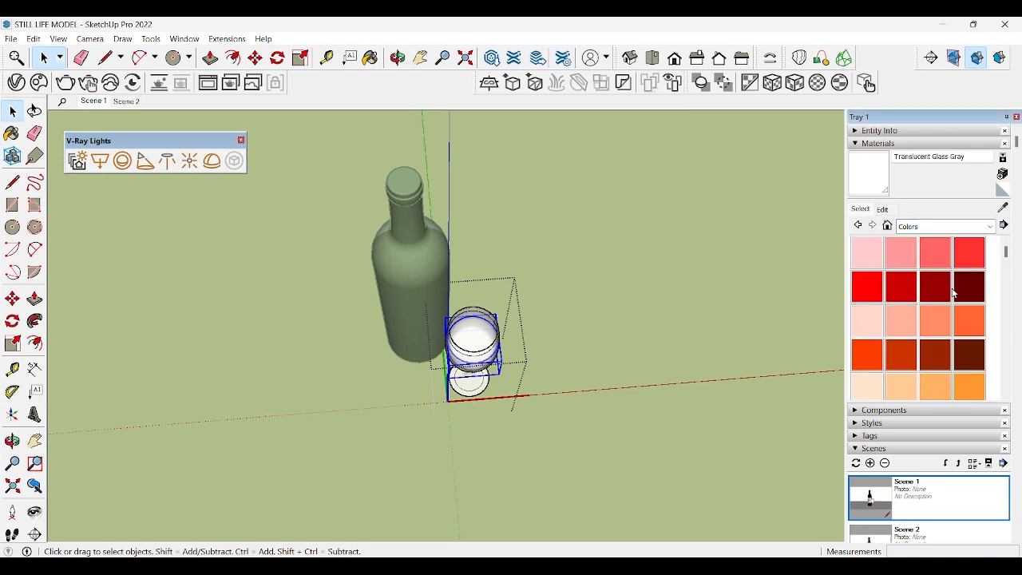
left_click(966, 288)
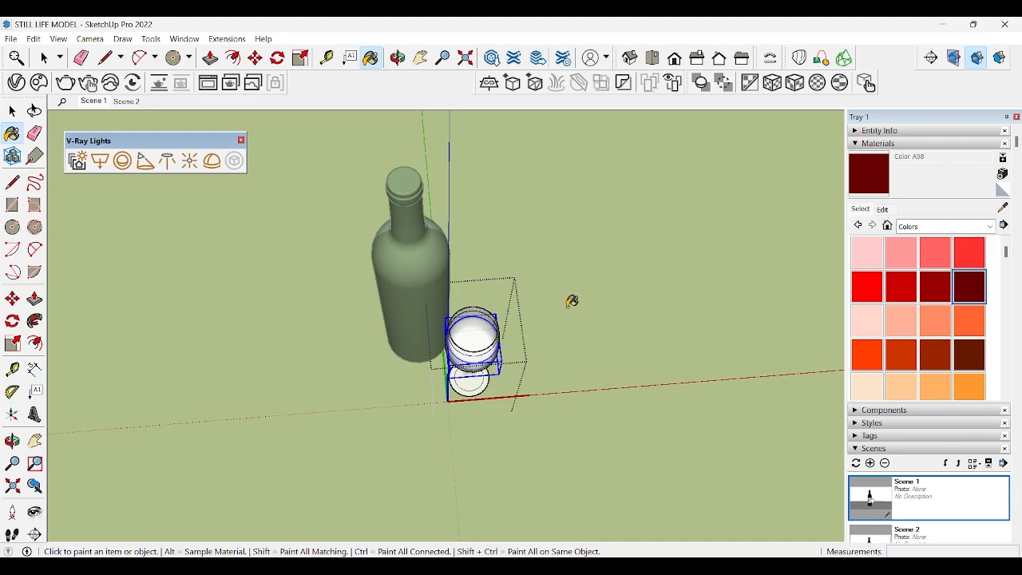
left_click(475, 338)
key("space")
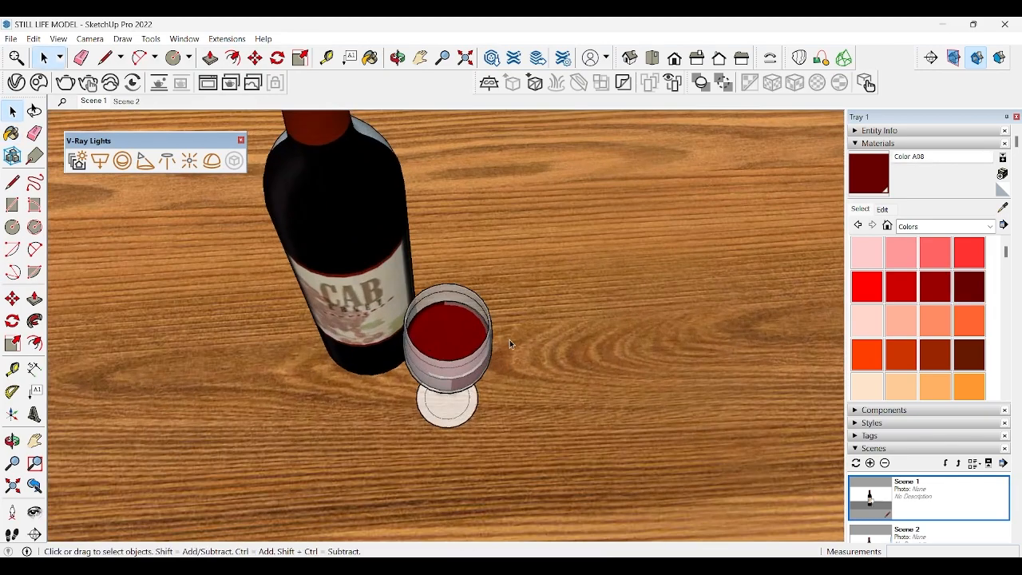
Step: Darken the wine's Color A08 to a deeper red and restore the Scene 1 view
middle_click_drag(511, 343, 430, 124)
key("space")
left_click(883, 209)
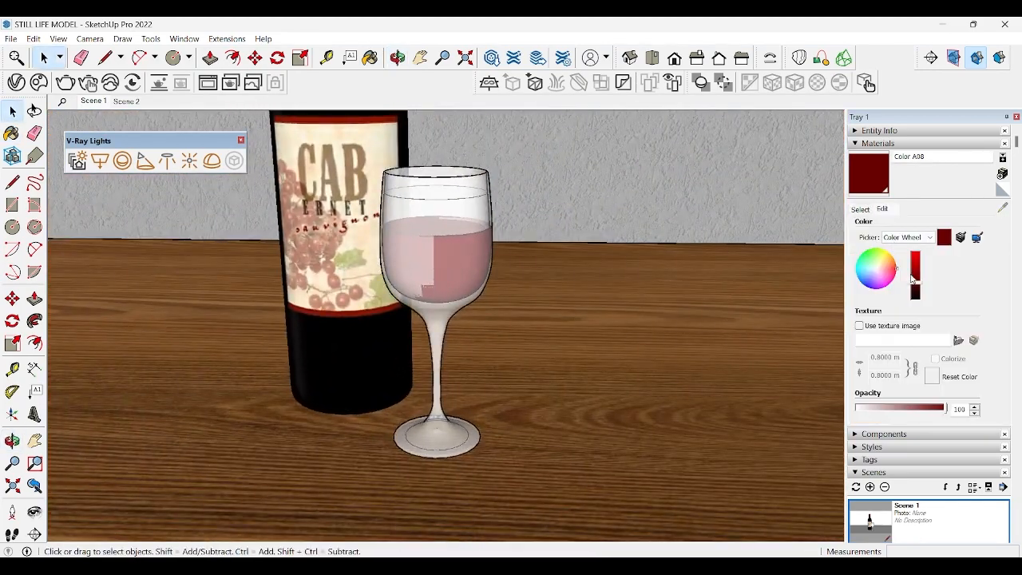
left_click_drag(915, 275, 915, 286)
scroll(495, 280, "down", 5)
middle_click_drag(495, 280, 669, 215)
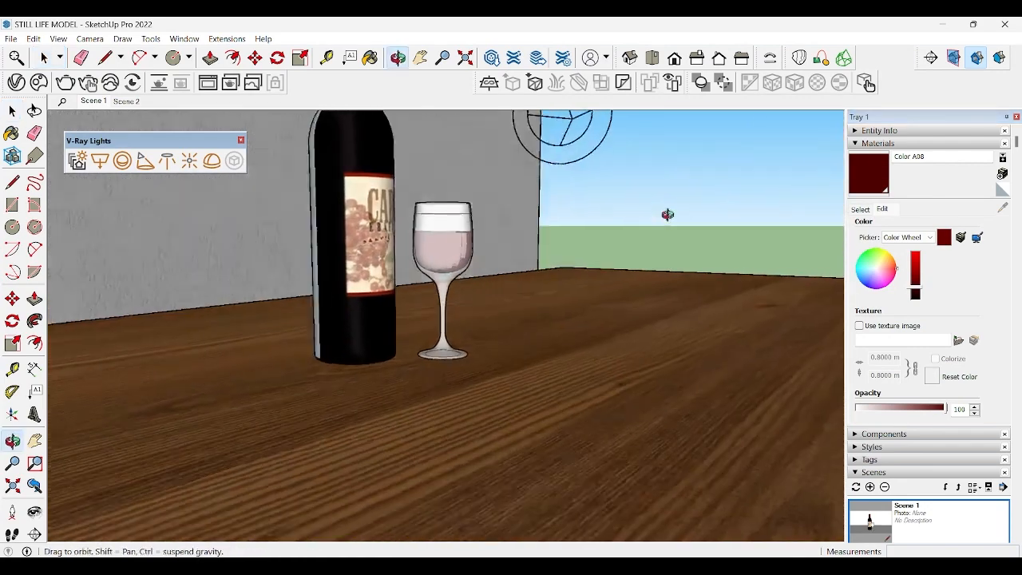
scroll(903, 399, "down", 3)
double_click(919, 335)
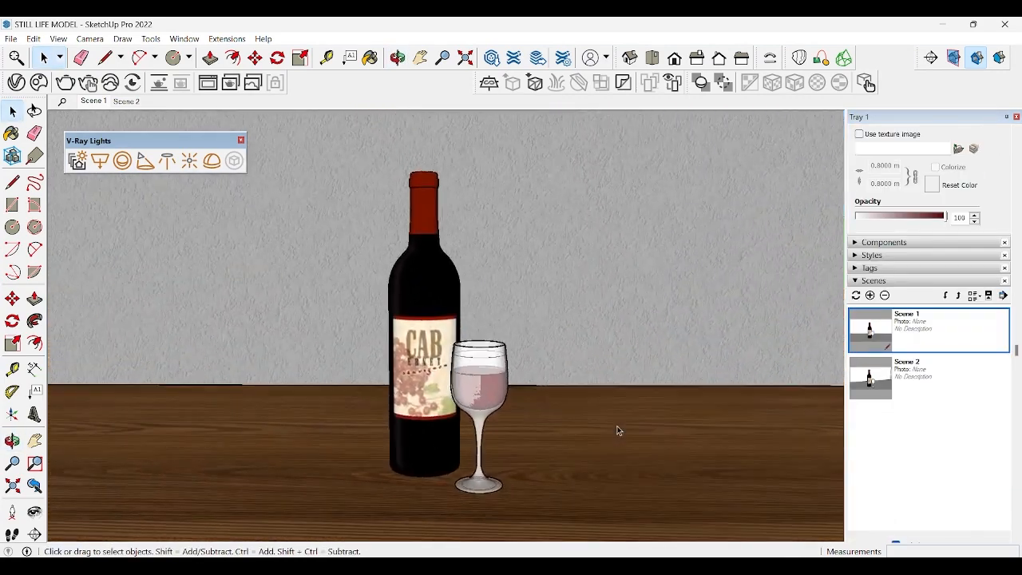
Step: Open the V-Ray Asset Editor, select the CabWrap material and select the bottle in the model
left_click(16, 82)
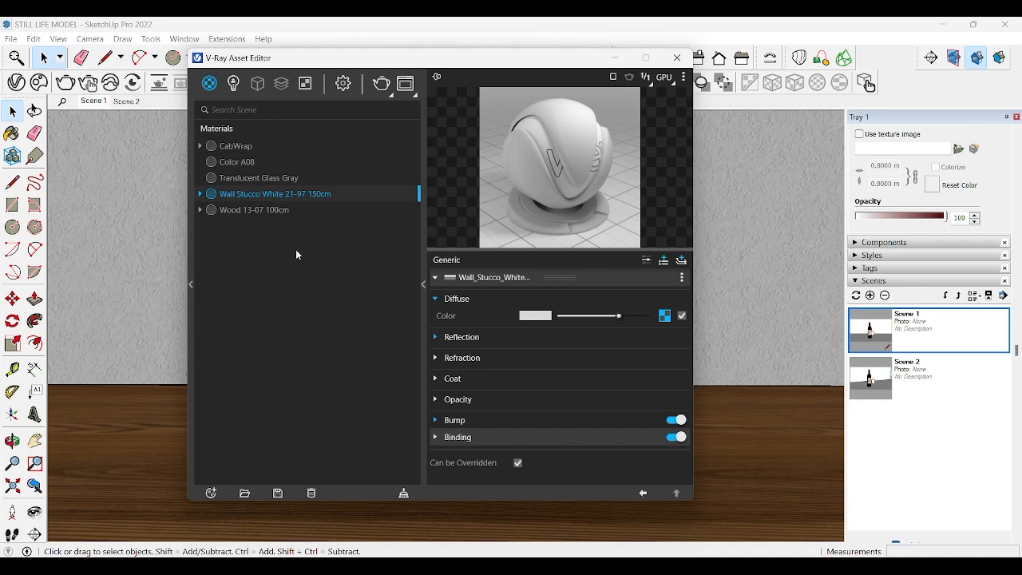
left_click(273, 210)
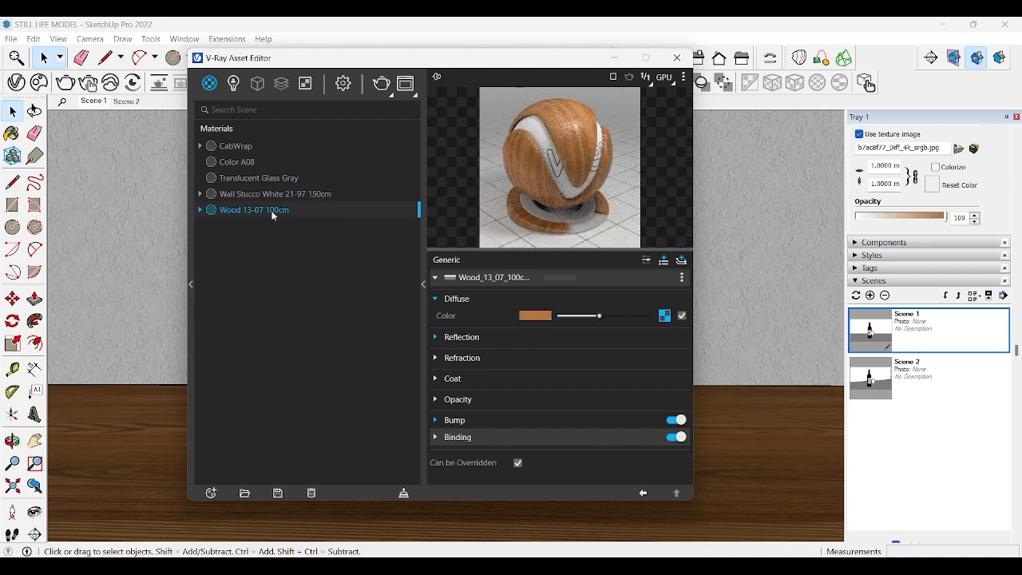
left_click(254, 149)
left_click_drag(319, 57, 643, 69)
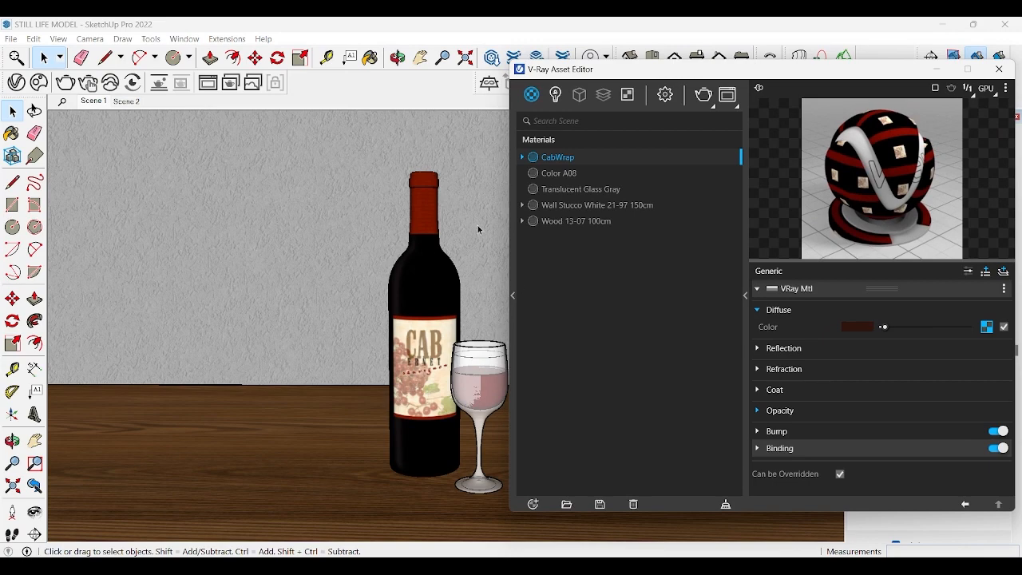
left_click(419, 303)
left_click_drag(719, 69, 687, 88)
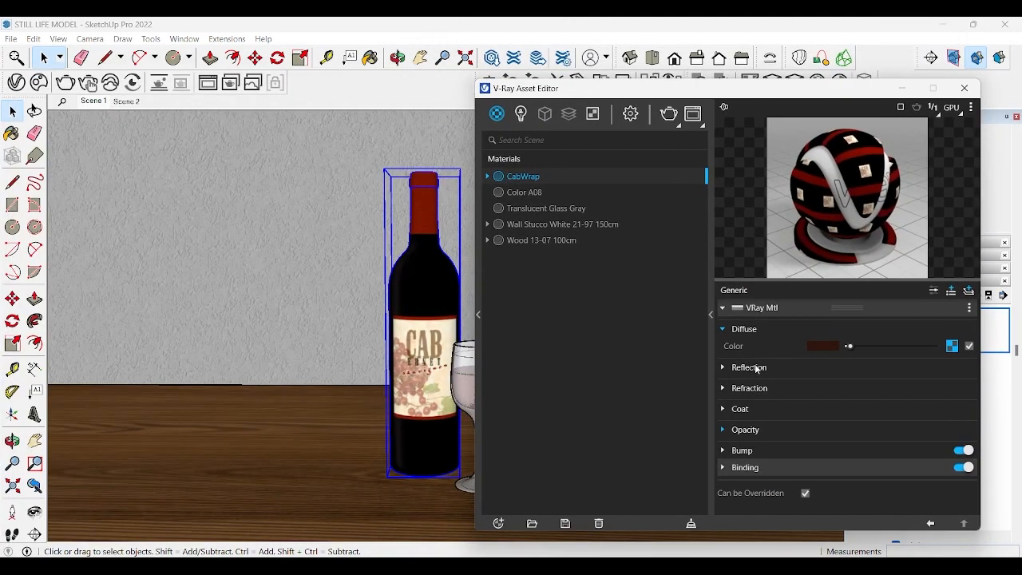
Step: Raise the CabWrap material's reflection colour to near white
left_click(750, 367)
left_click_drag(850, 388, 931, 392)
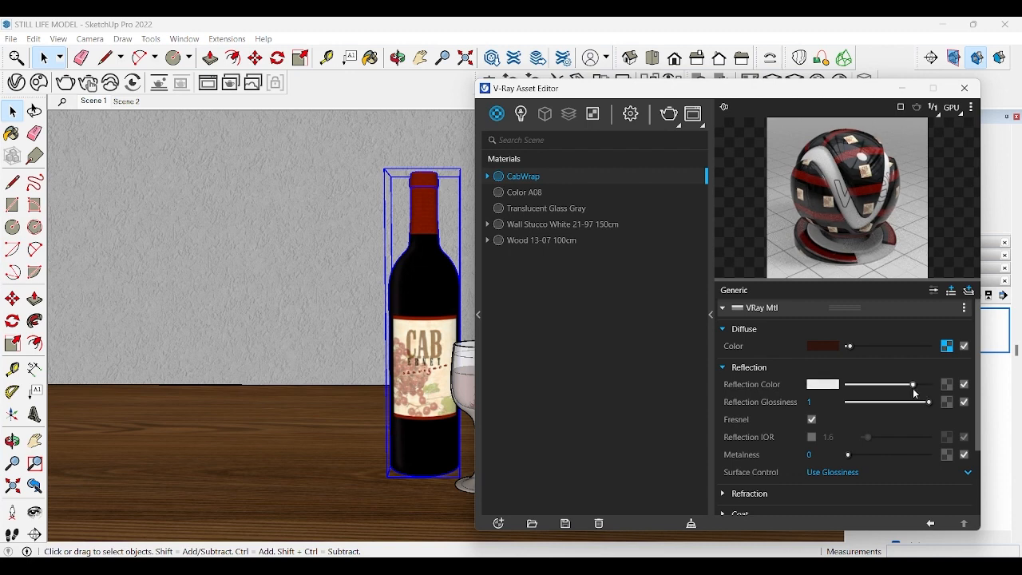
scroll(875, 437, "down", 2)
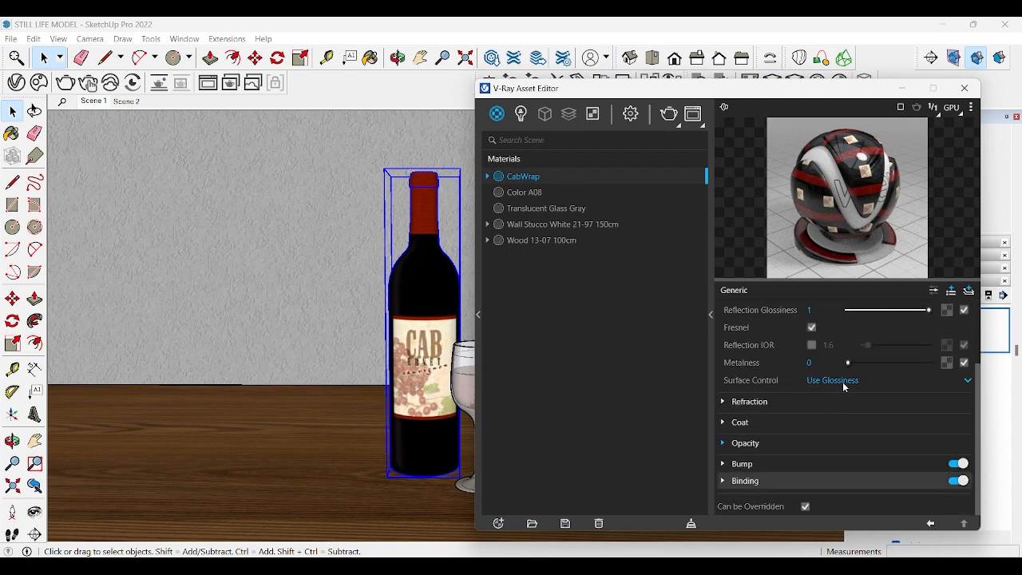
left_click(779, 446)
left_click(780, 445)
Step: Rename the Color A08 material of the liquid in the glass as Wine
key("Down")
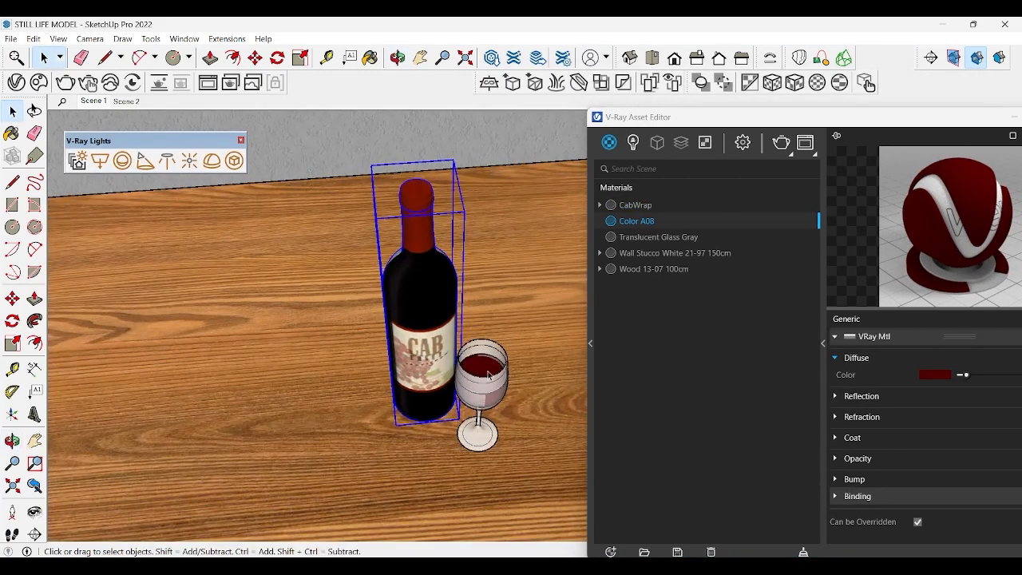
left_click(489, 375)
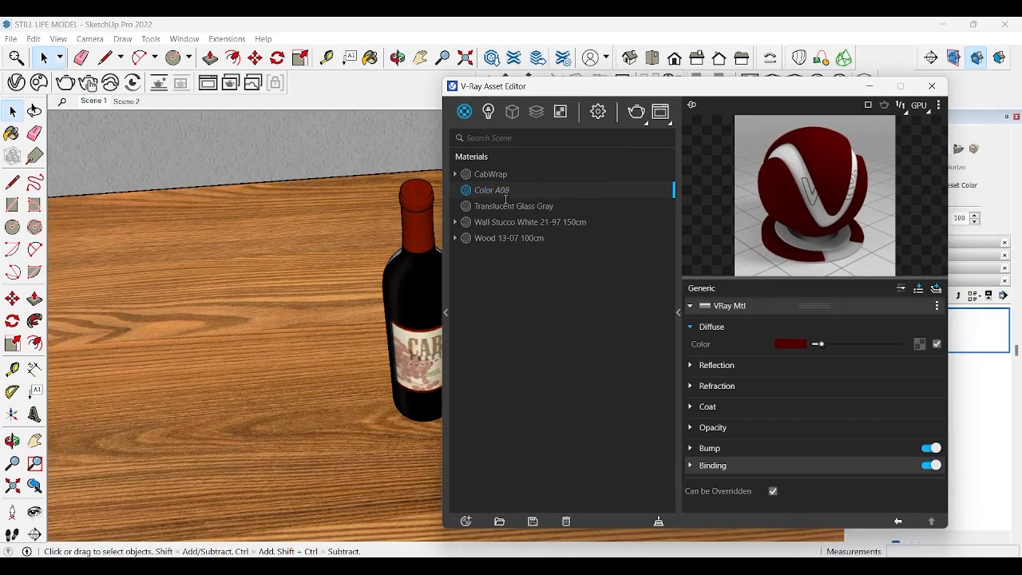
double_click(492, 190)
type("Wine")
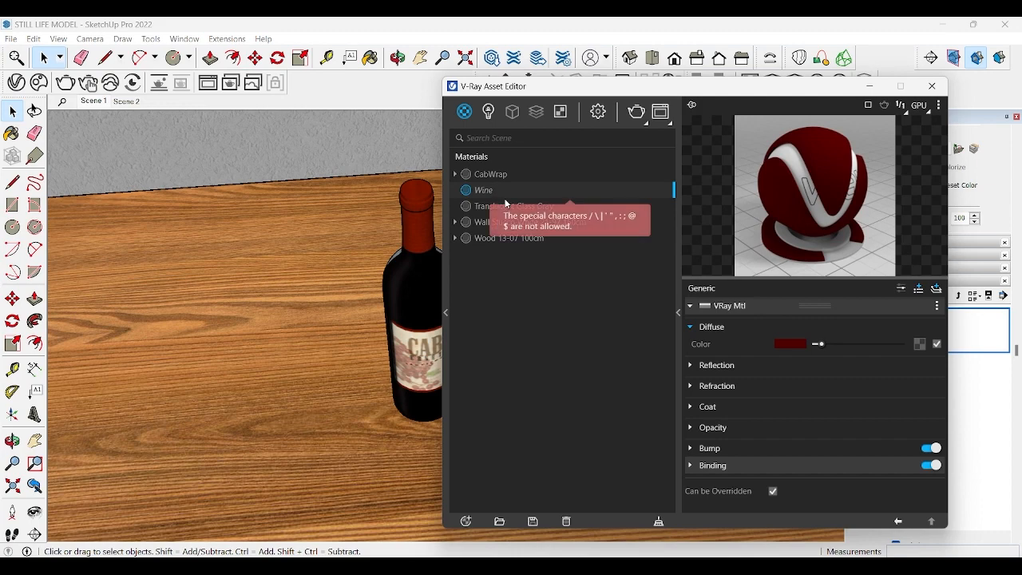
key("Return")
Step: Give the Wine material a white reflection colour and a mid-grey refraction colour
left_click(758, 367)
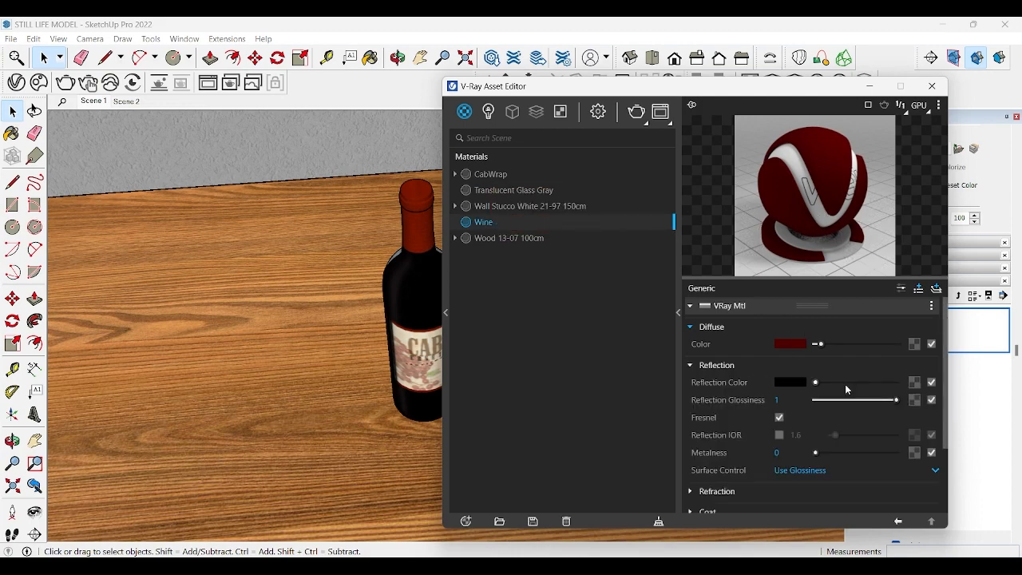
left_click_drag(819, 382, 875, 384)
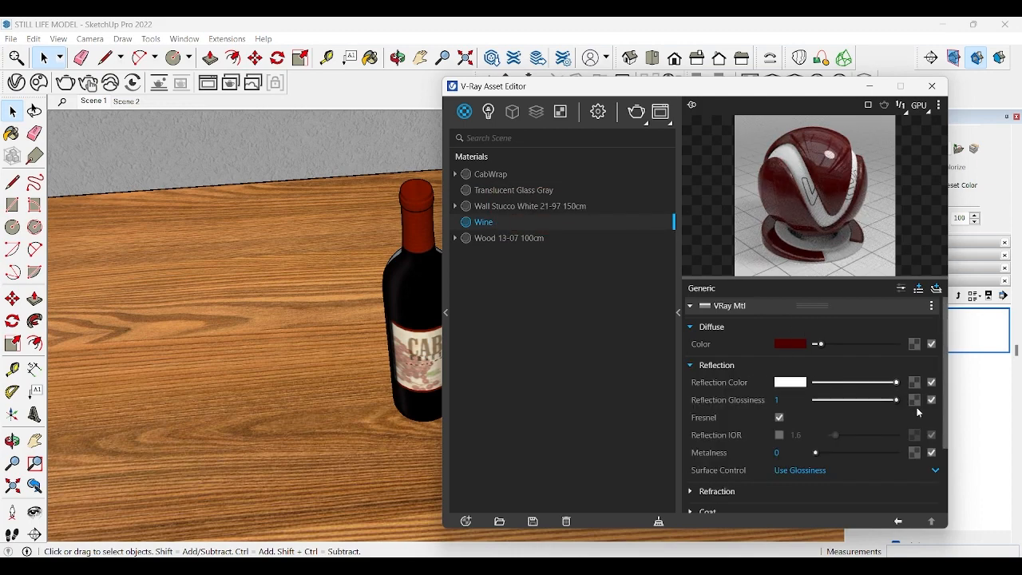
scroll(816, 420, "down", 2)
left_click(770, 423)
scroll(826, 381, "down", 2)
left_click_drag(823, 376, 835, 376)
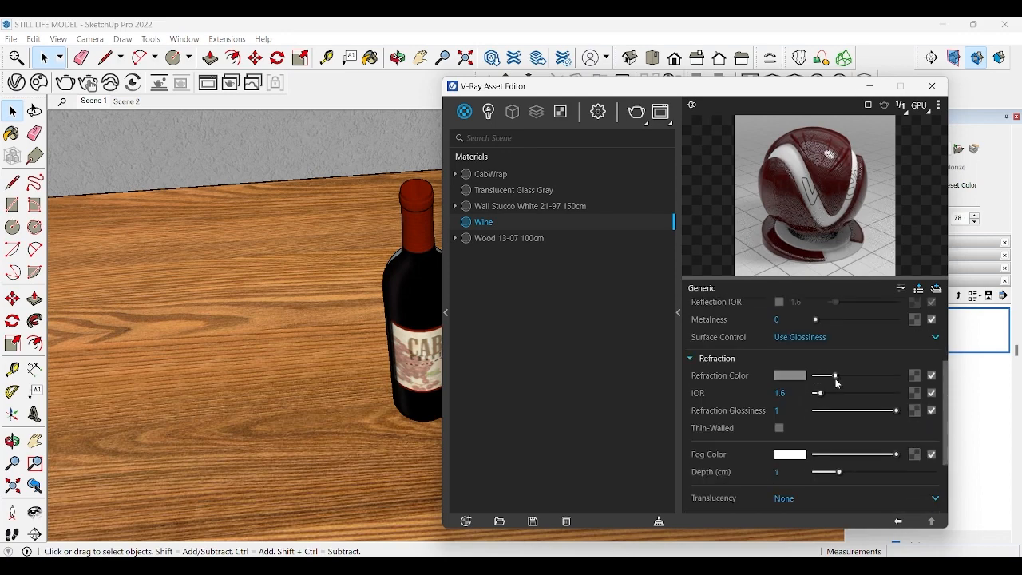
Step: Set the Wine material's IOR to 1.3, enable Thin-Walled and slightly darken its refraction colour
double_click(781, 393)
type("1.3")
left_click(780, 428)
scroll(799, 399, "down", 2)
left_click_drag(834, 309, 831, 309)
scroll(791, 462, "down", 1)
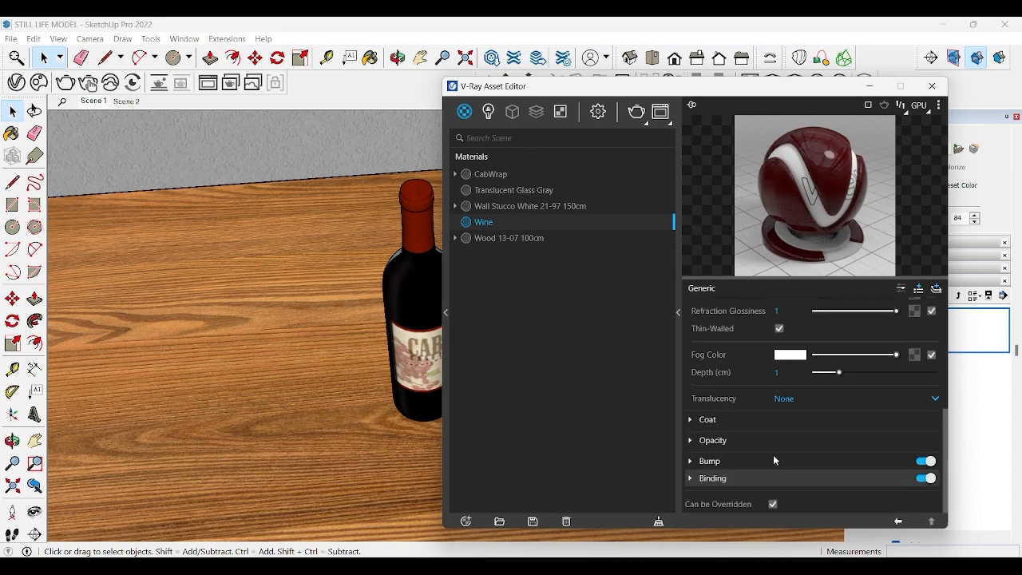
Step: Set the reflection colour of the Translucent Glass Gray material to white
left_click(505, 190)
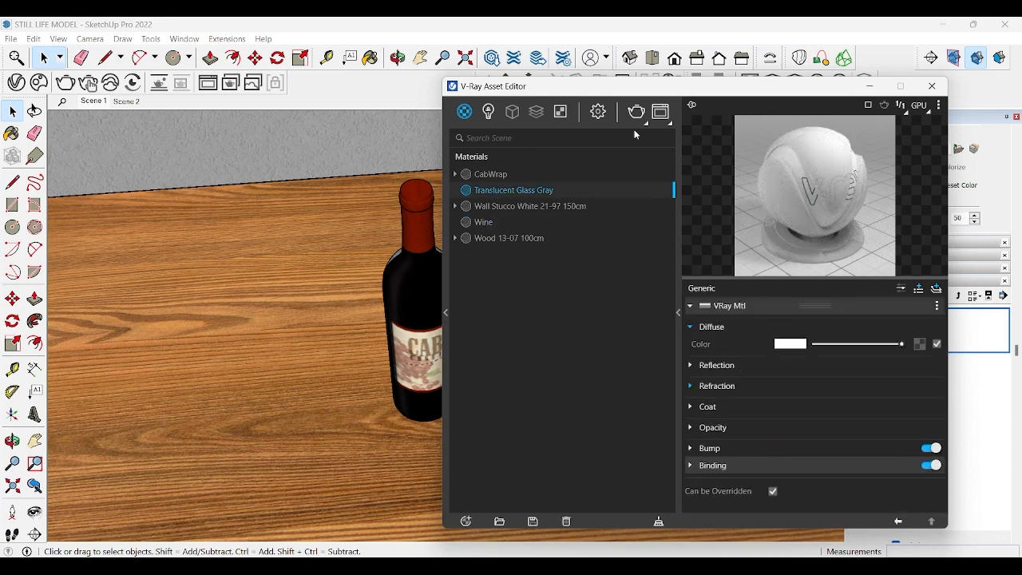
left_click_drag(564, 90, 669, 90)
left_click(823, 371)
left_click_drag(830, 89, 600, 59)
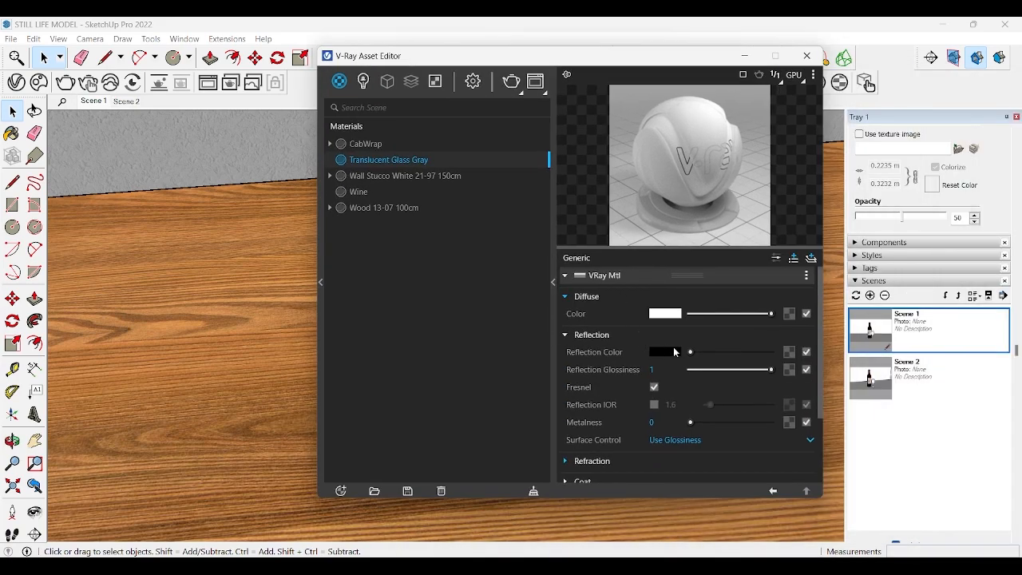
left_click_drag(704, 357, 794, 365)
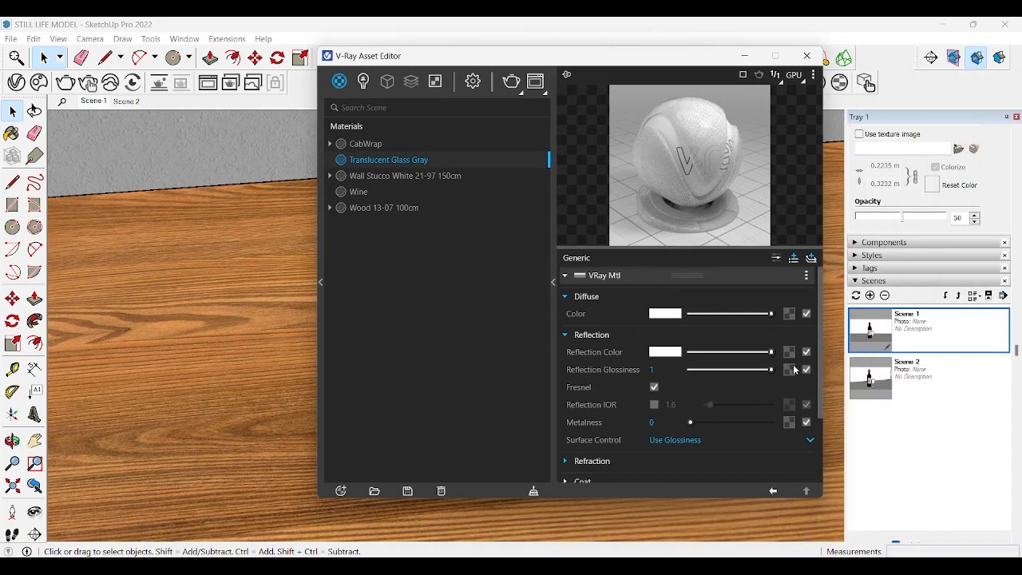
scroll(643, 395, "down", 3)
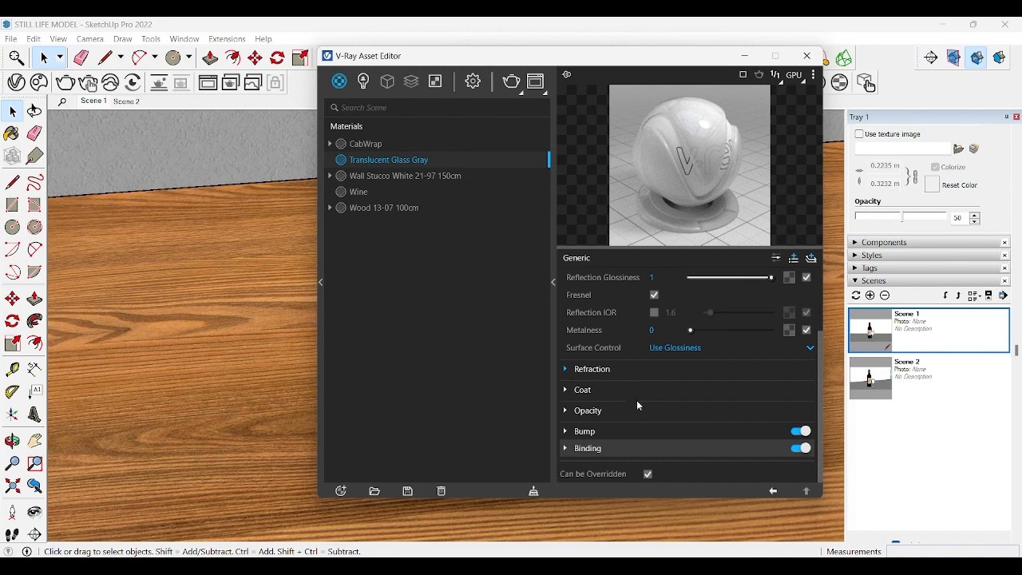
Step: Set the refraction colour of the Translucent Glass Gray material to white
left_click(592, 369)
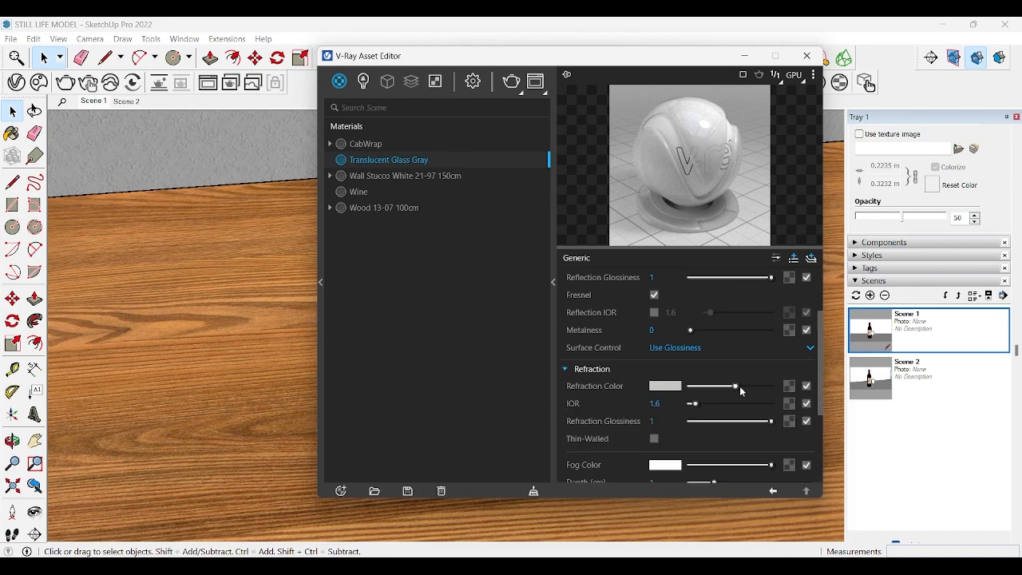
left_click_drag(741, 391, 773, 389)
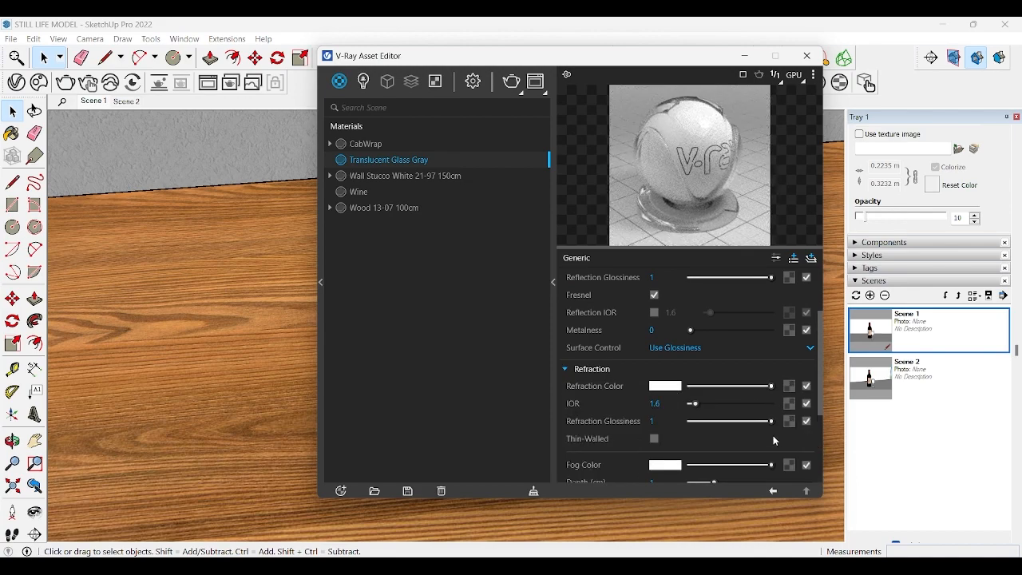
scroll(774, 441, "down", 4)
Step: Open the bump settings of Wall Stucco White 21-97 150cm and edit the normal-map bump amount of Wood 13-07 100cm
left_click(423, 175)
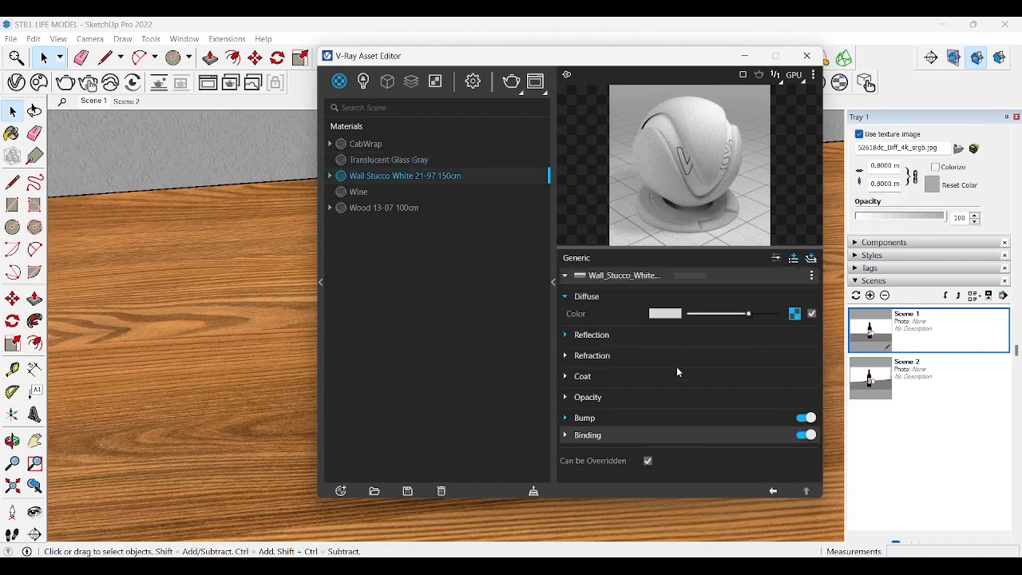
left_click(634, 419)
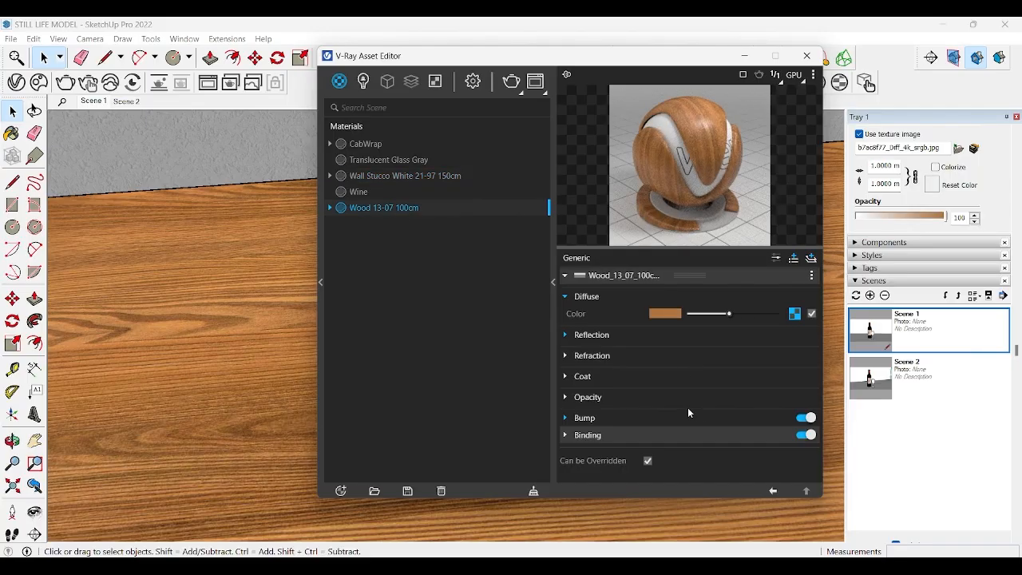
left_click(687, 416)
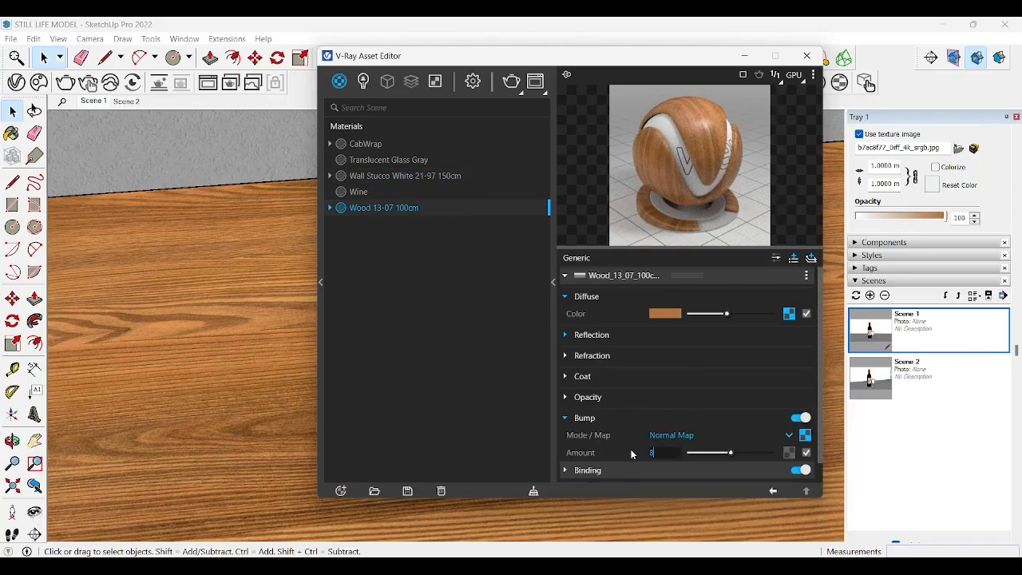
key("Return")
Step: Finish reviewing the wood and Wine materials in the asset editor and restore the Scene 1 view
left_click(697, 452)
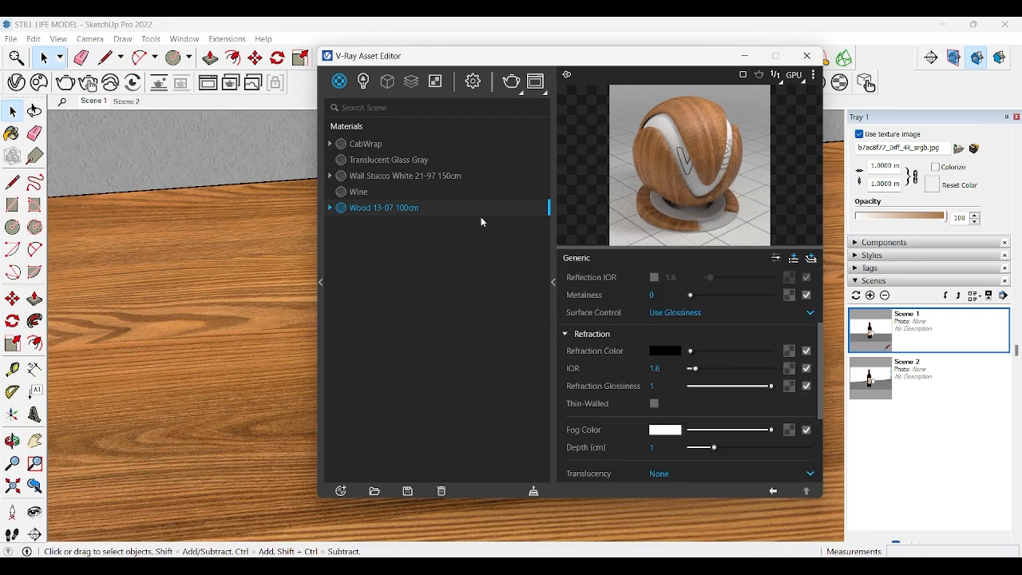
left_click(408, 192)
left_click(809, 56)
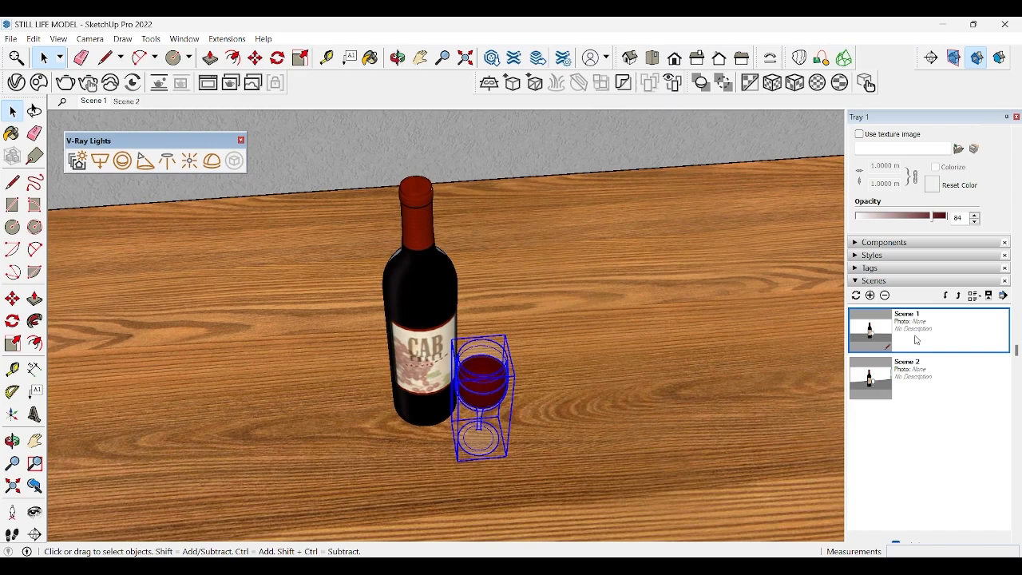
double_click(917, 341)
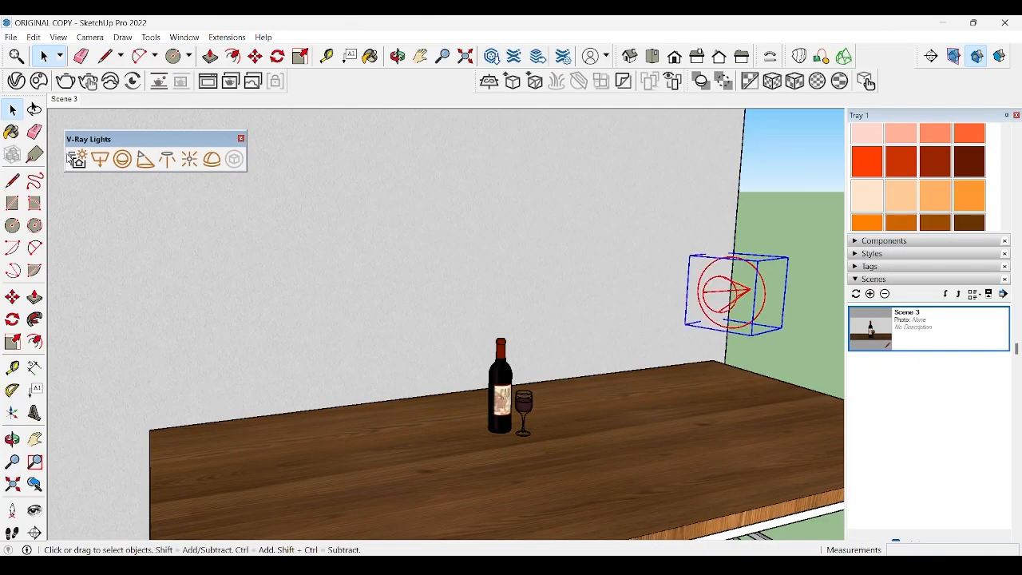
Step: Set the cone angle of Spot Light#1 to 100 degrees
left_click(75, 159)
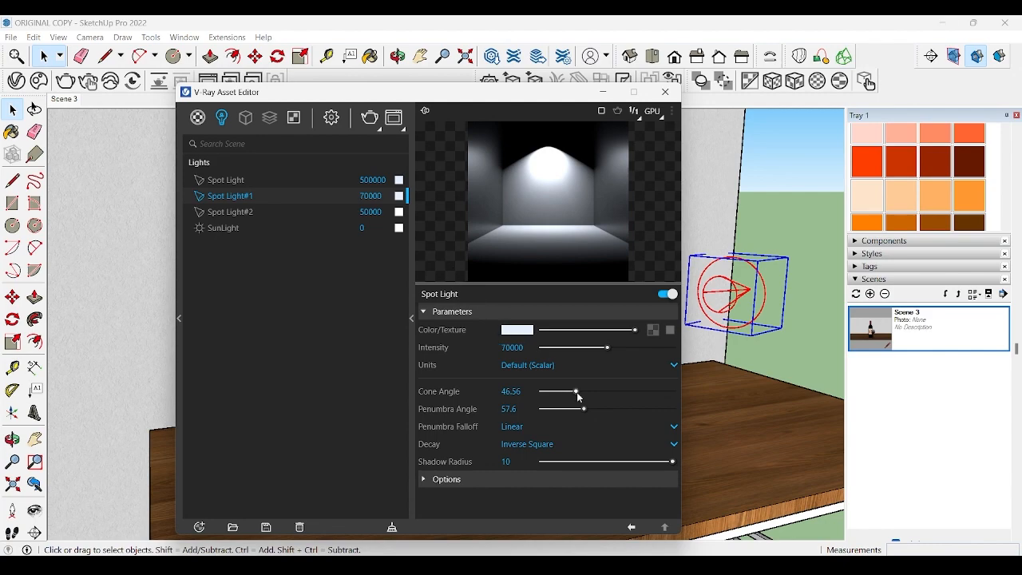
double_click(511, 392)
type("100")
key("Return")
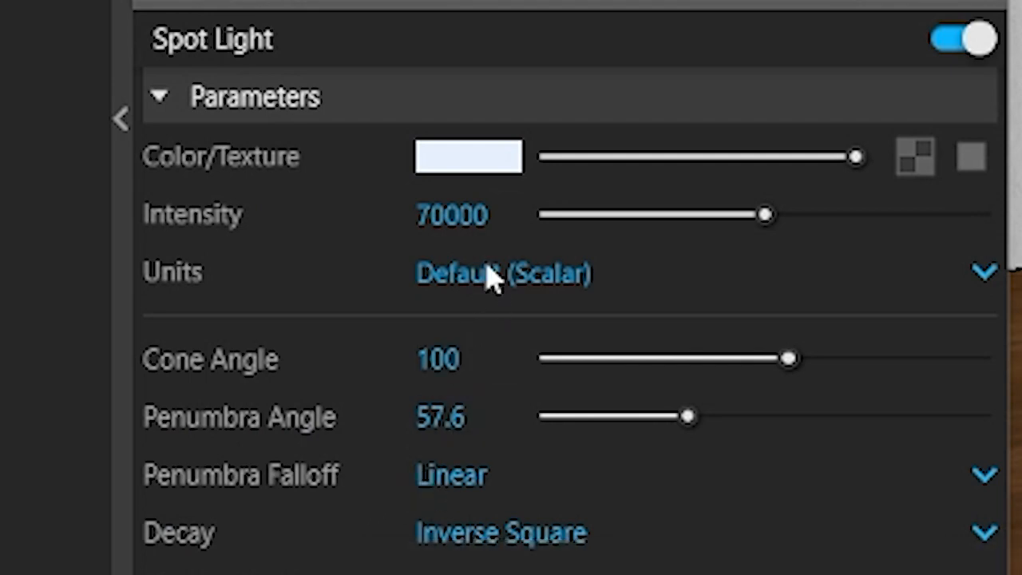
Step: Set the penumbra angle of Spot Light#1 to 75 degrees and close the asset editor
left_click_drag(487, 422, 339, 425)
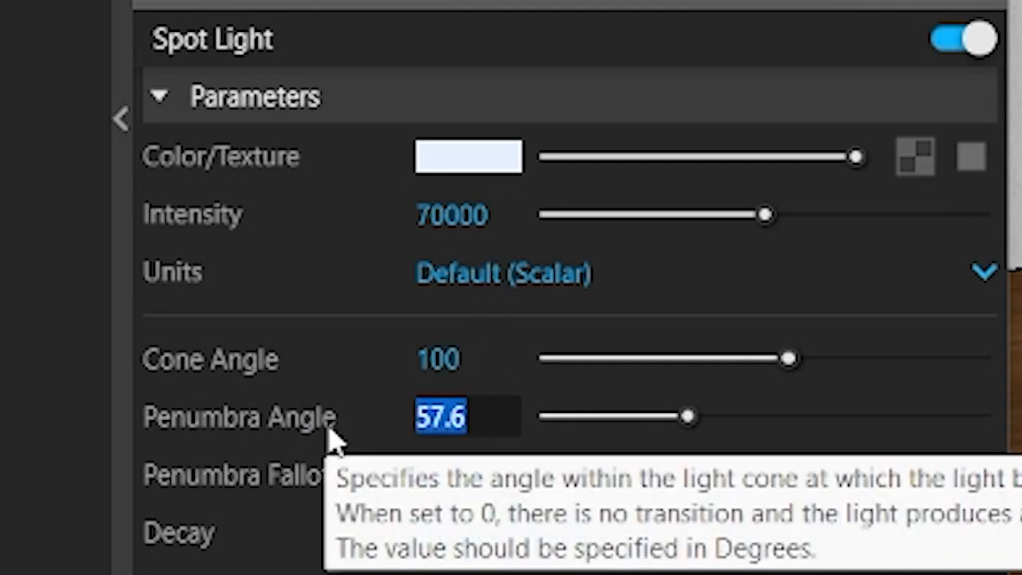
type("75")
key("Return")
left_click(662, 91)
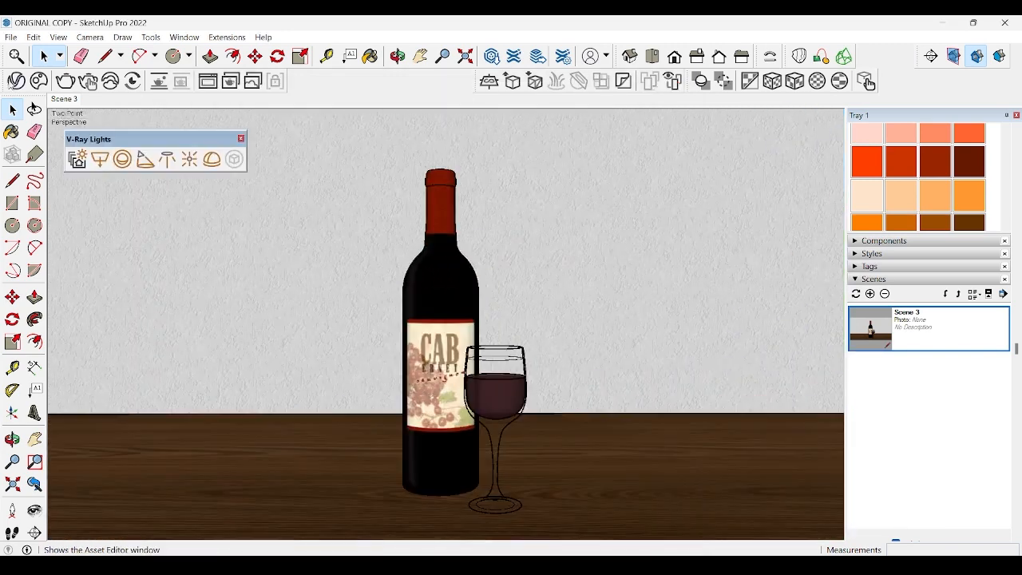
Step: Set the V-Ray render engine to CPU and the render quality to Medium
left_click(16, 81)
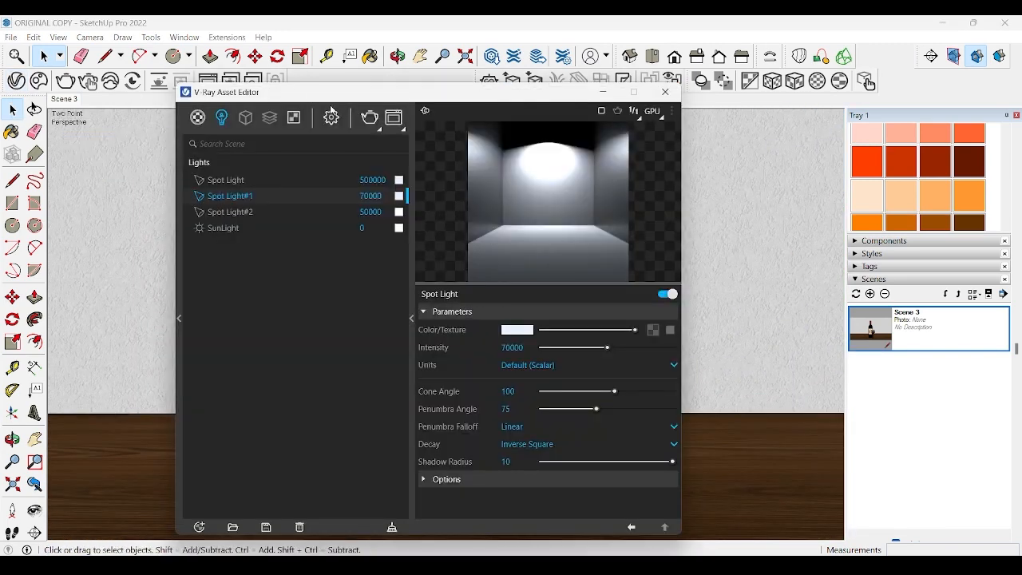
left_click(334, 117)
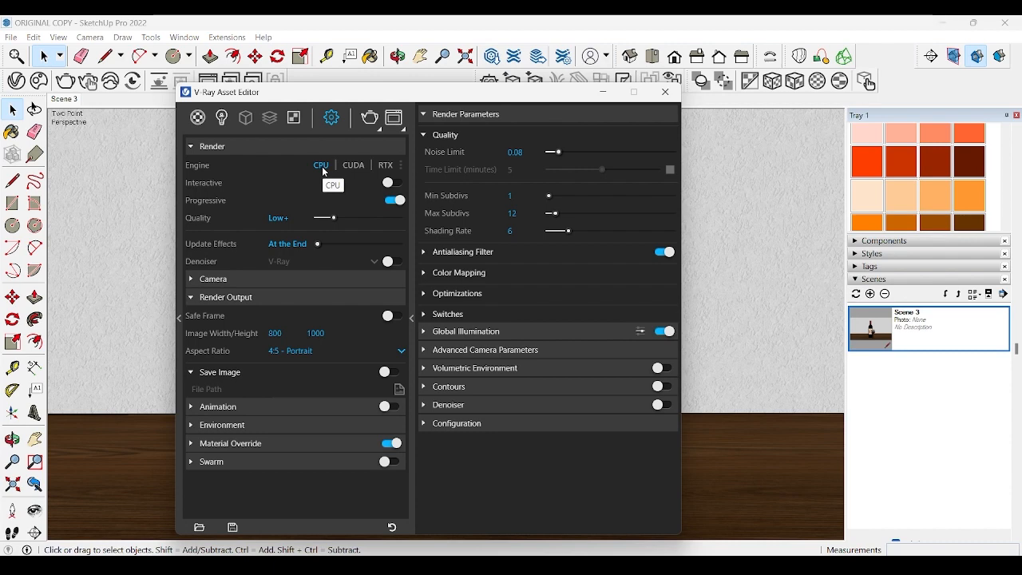
left_click(356, 216)
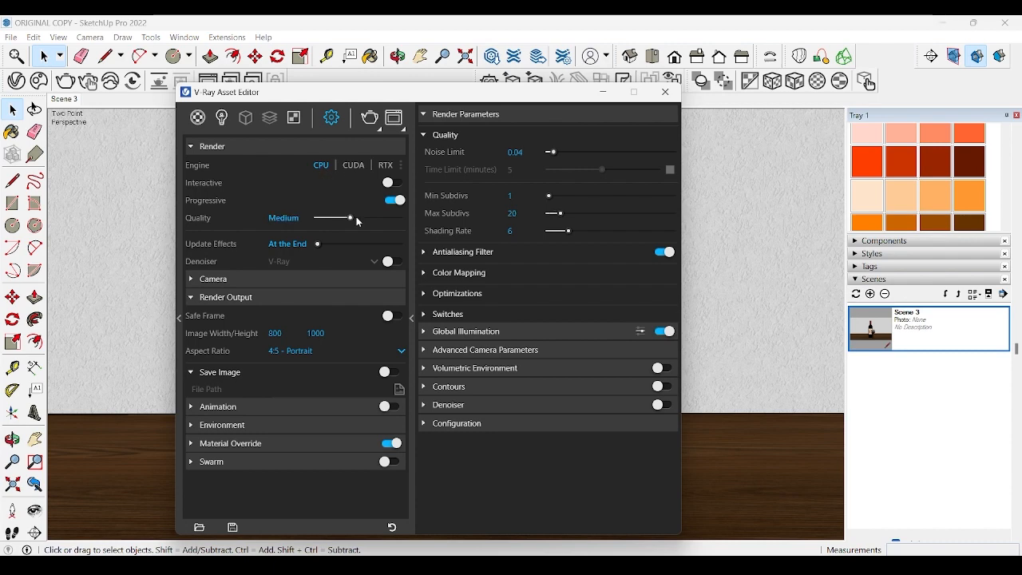
Step: Set the V-Ray camera's exposure value (EV) to 12.8
left_click(264, 282)
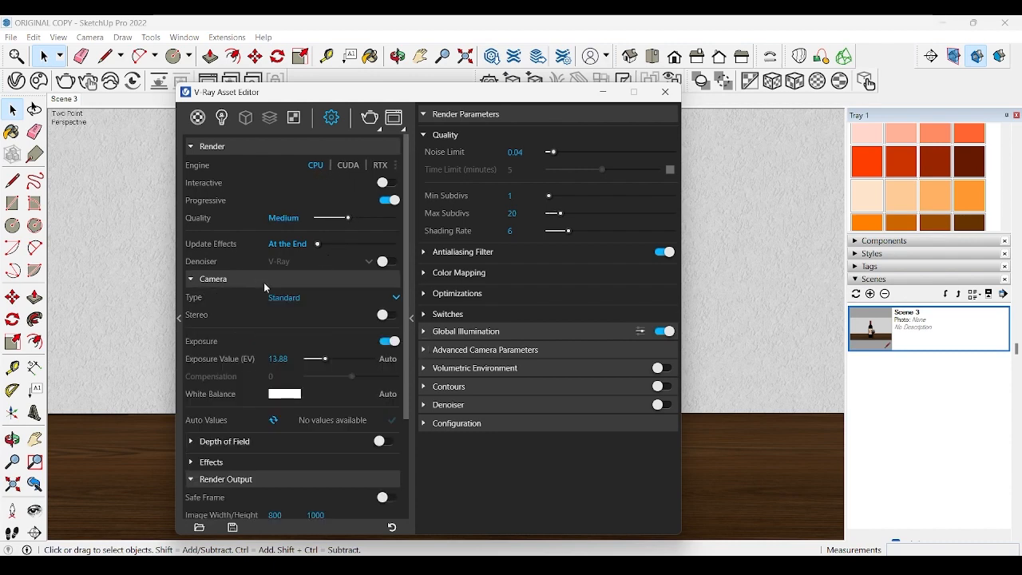
left_click_drag(324, 358, 318, 363)
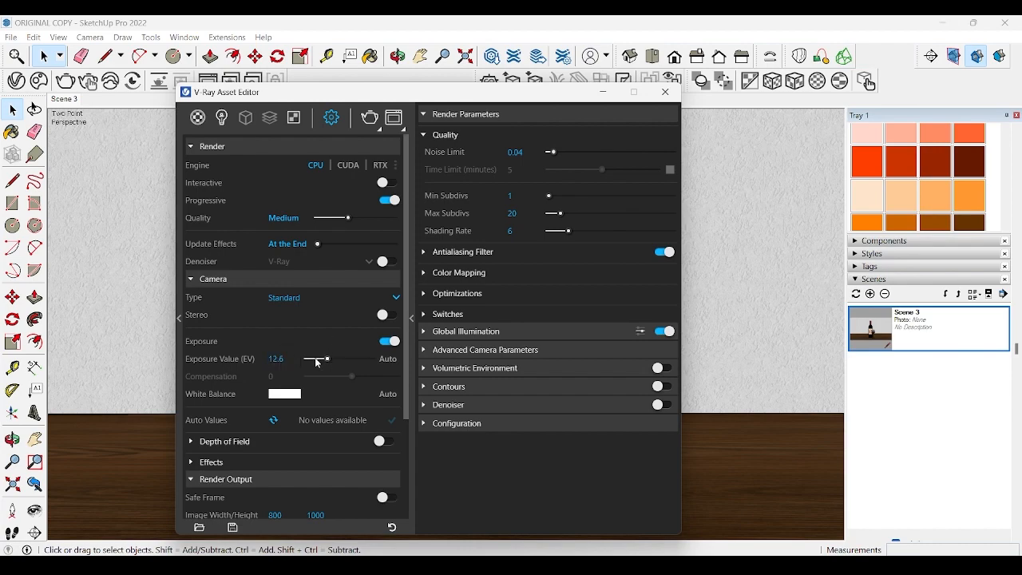
left_click(267, 359)
type("12")
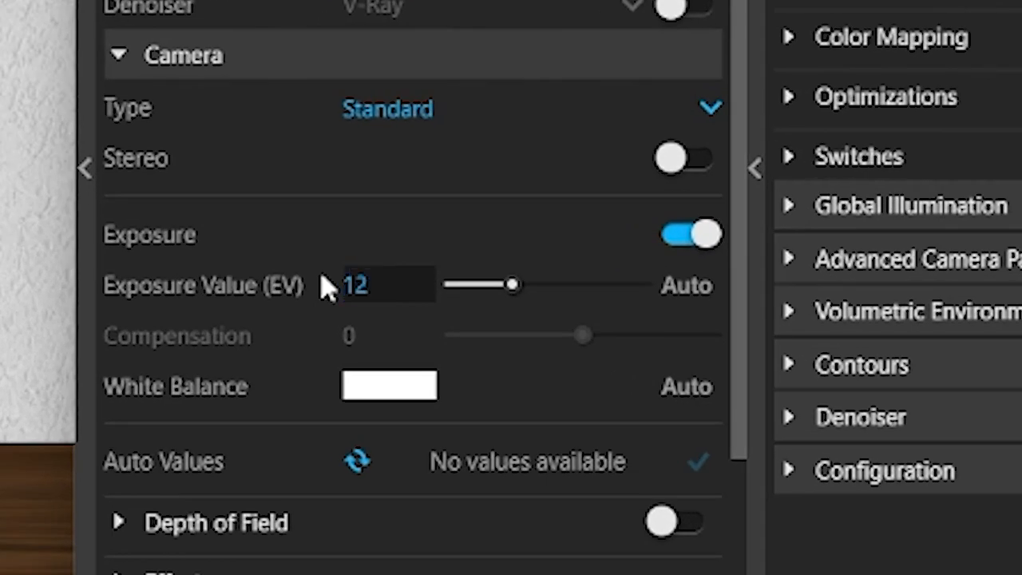
type(".8")
key("Return")
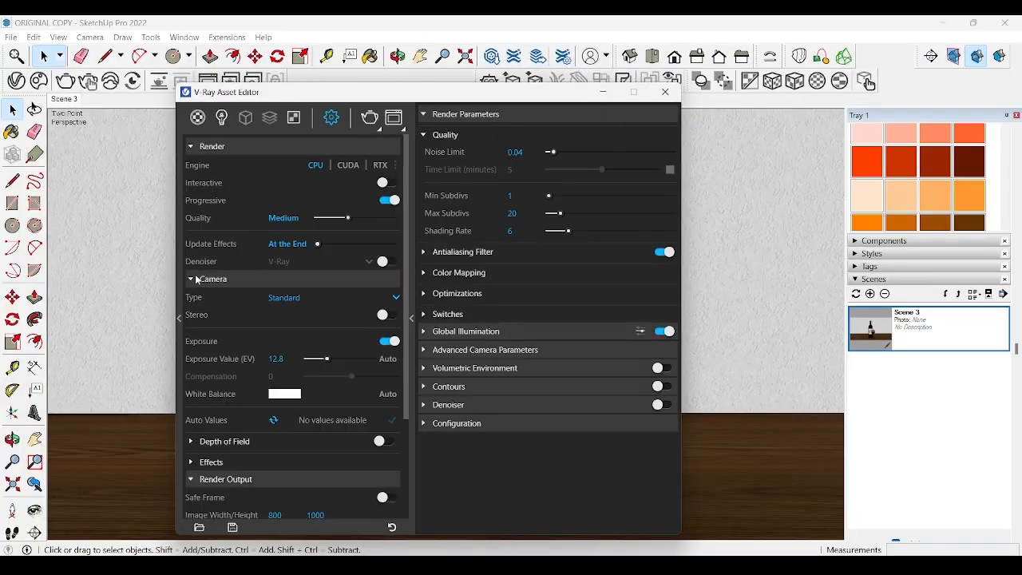
left_click(136, 57)
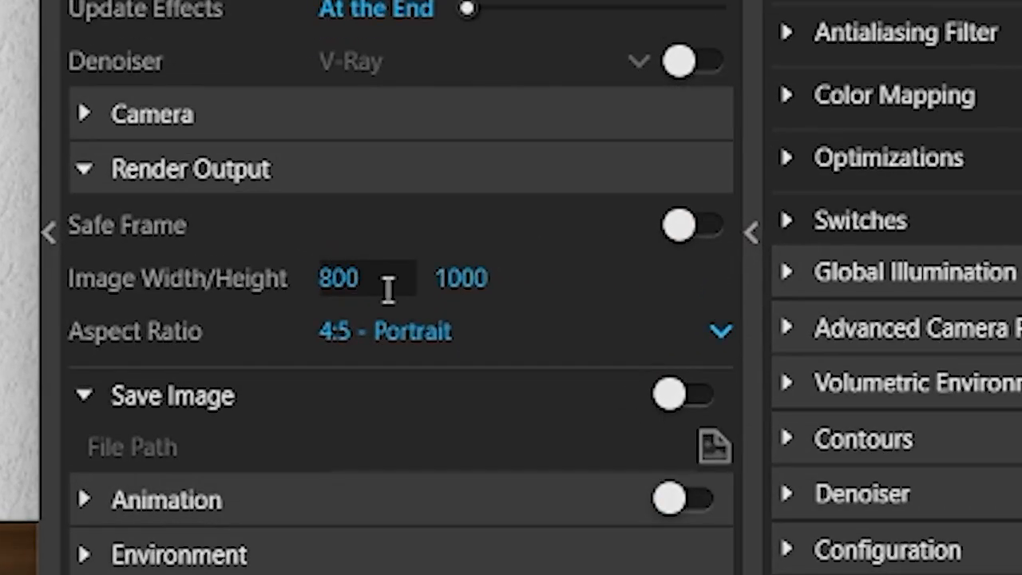
Step: Set the render output image width to 1920, keeping the 4:5 - Portrait aspect ratio
left_click(291, 333)
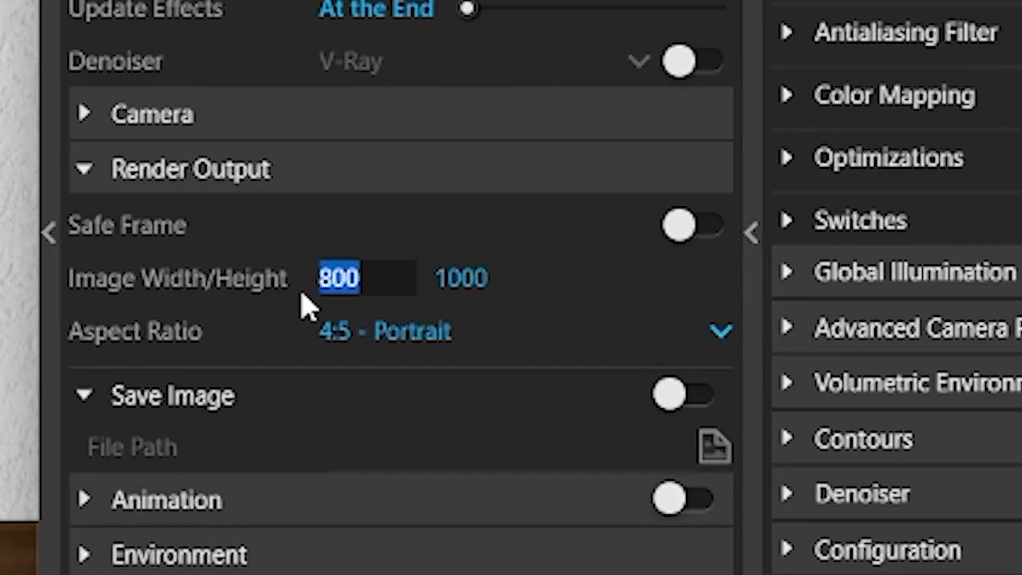
type("1920")
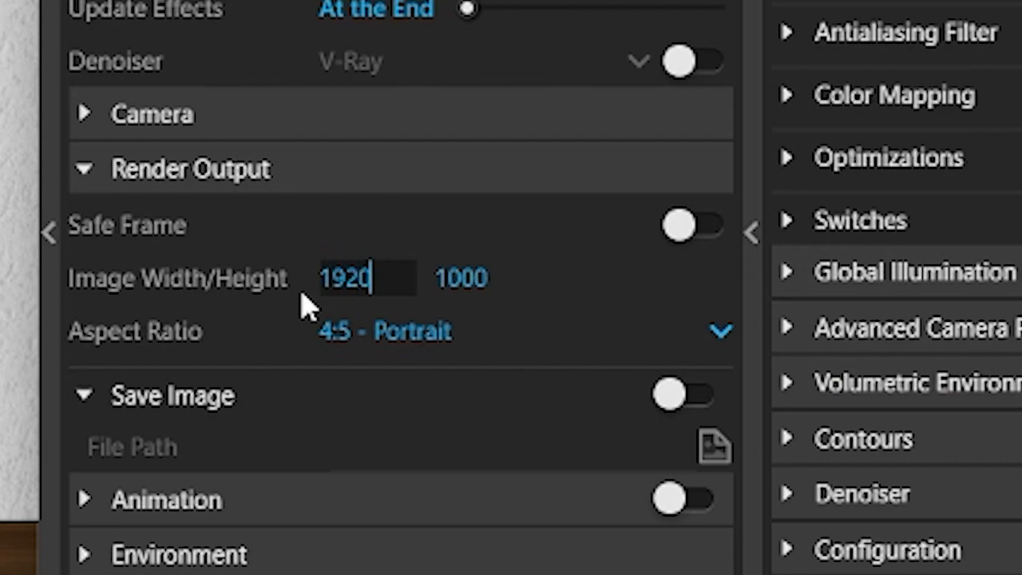
key("Return")
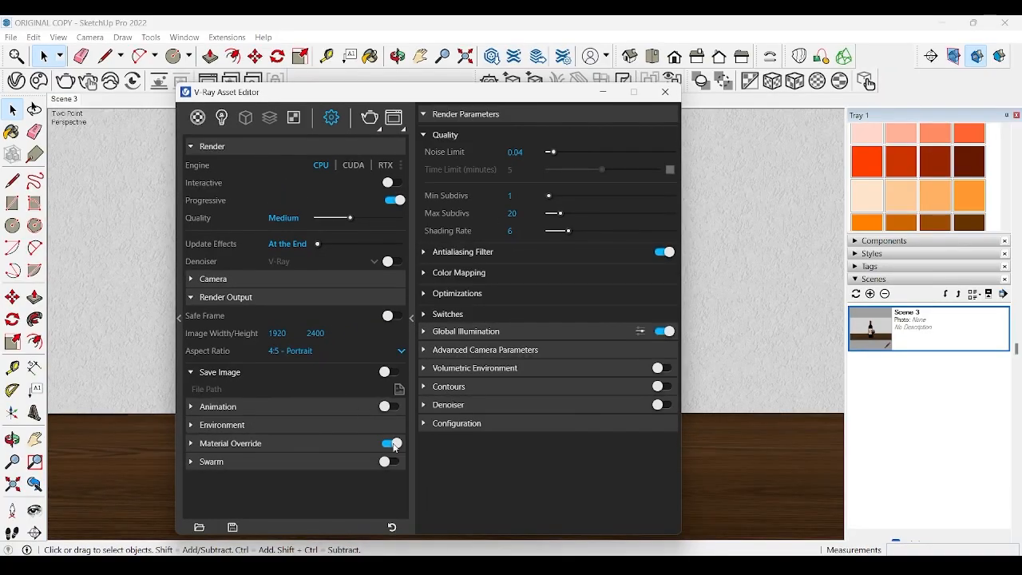
Step: Turn off the material override and render the scene with V-Ray
left_click(393, 445)
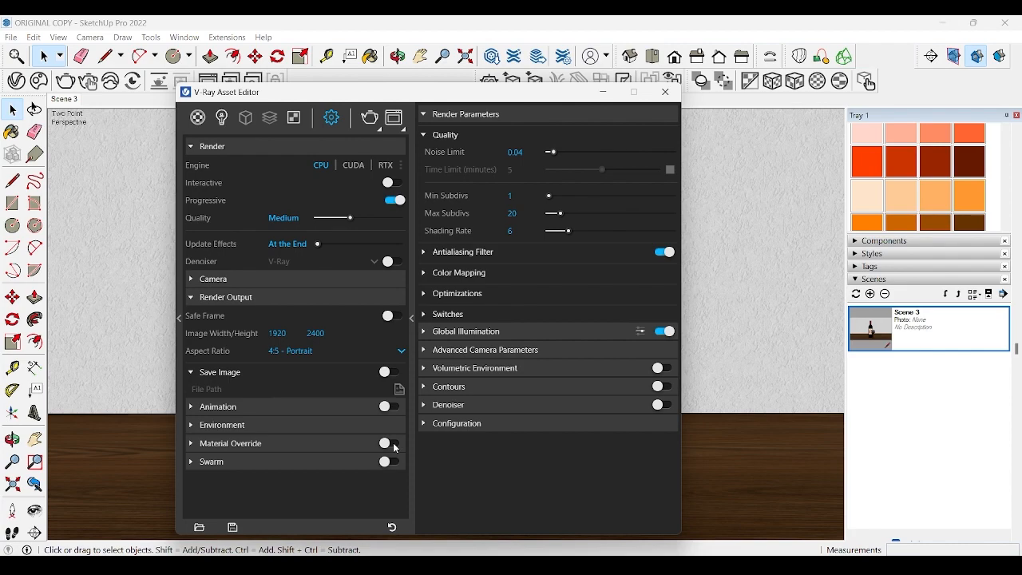
left_click(369, 120)
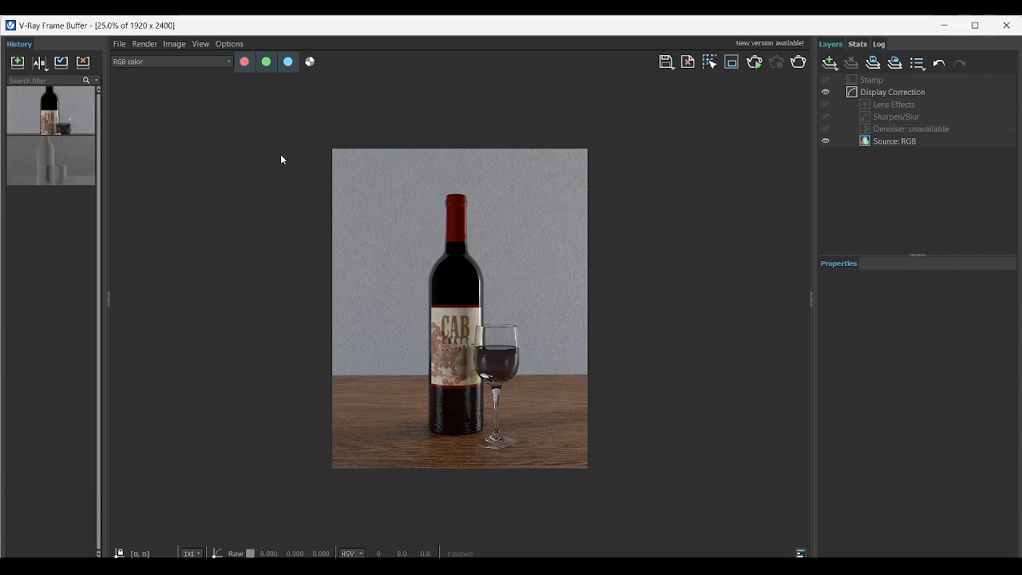
Step: Load the 1920x2400 render from the frame buffer history and start saving it as an image, browsing for a destination folder
left_click(77, 106)
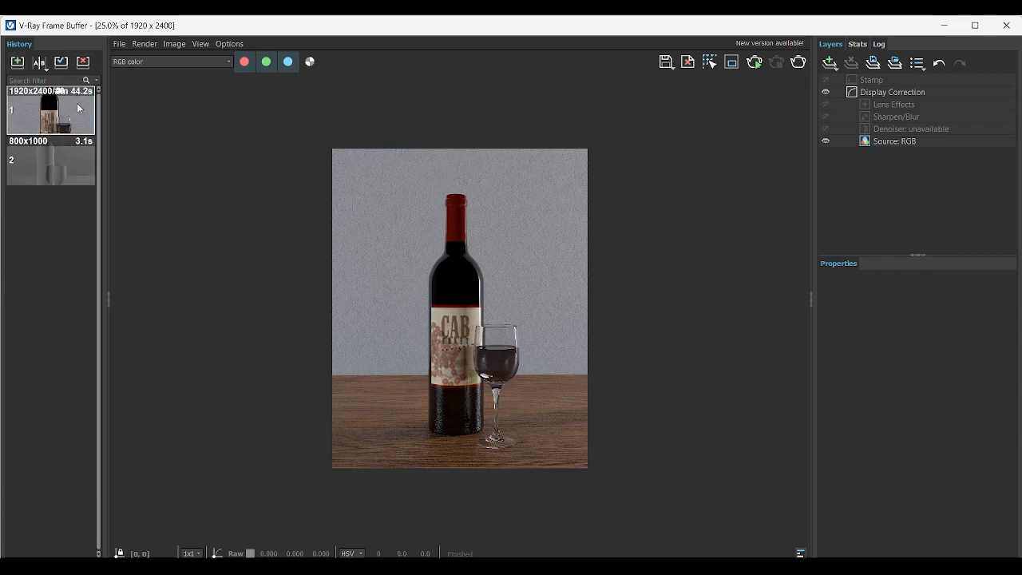
left_click(665, 63)
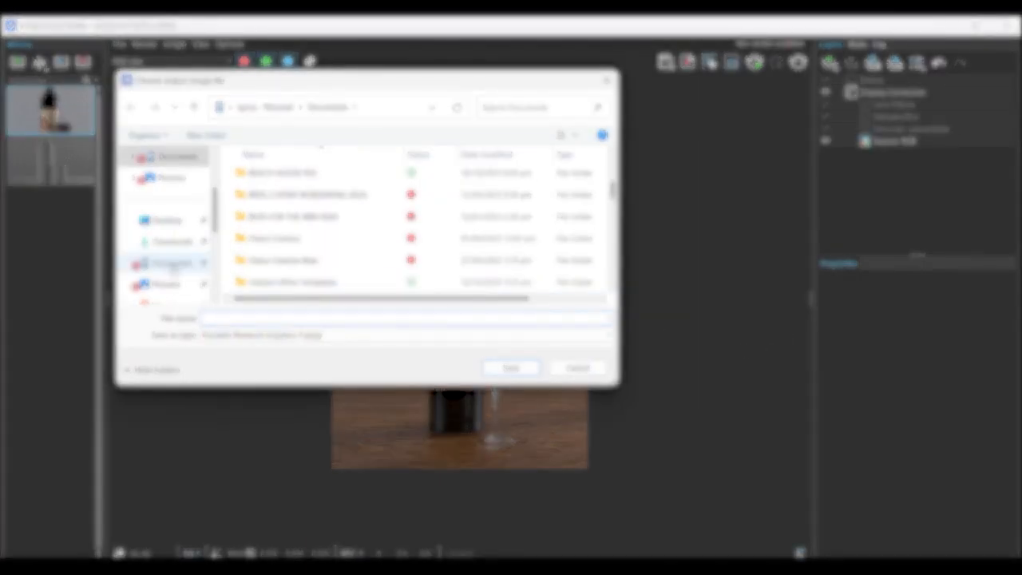
left_click(174, 268)
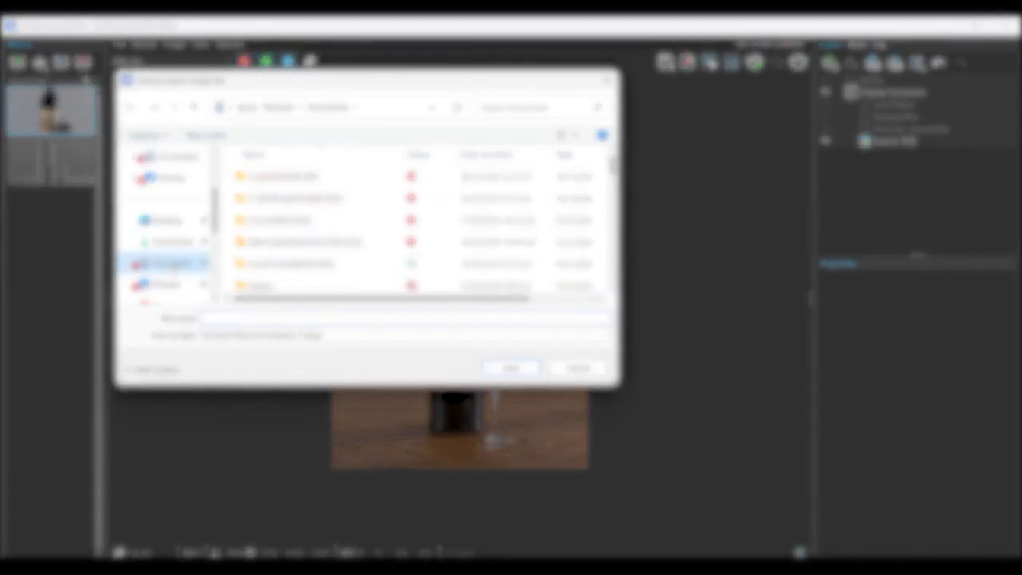
scroll(301, 254, "down", 5)
scroll(301, 258, "down", 4)
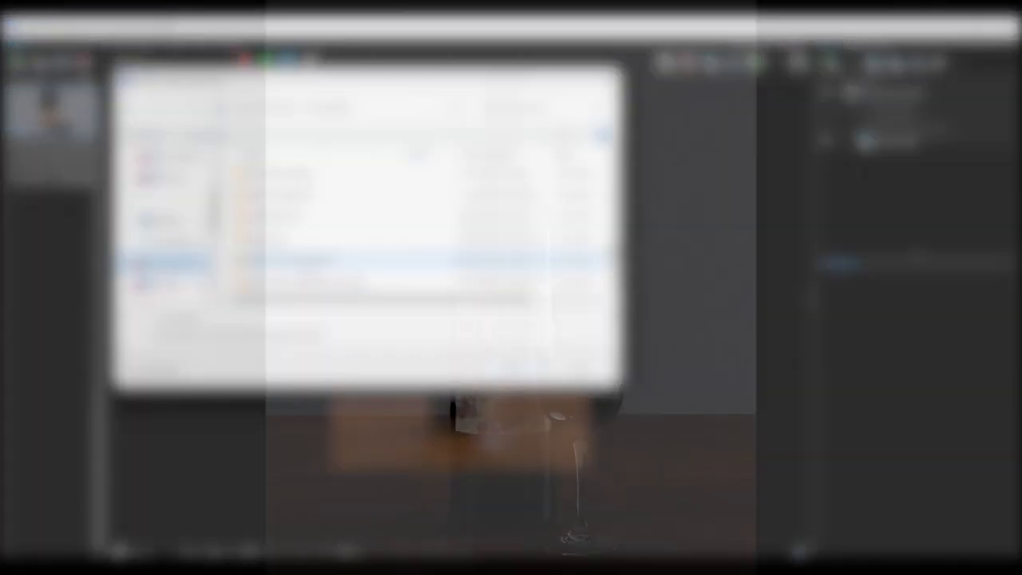